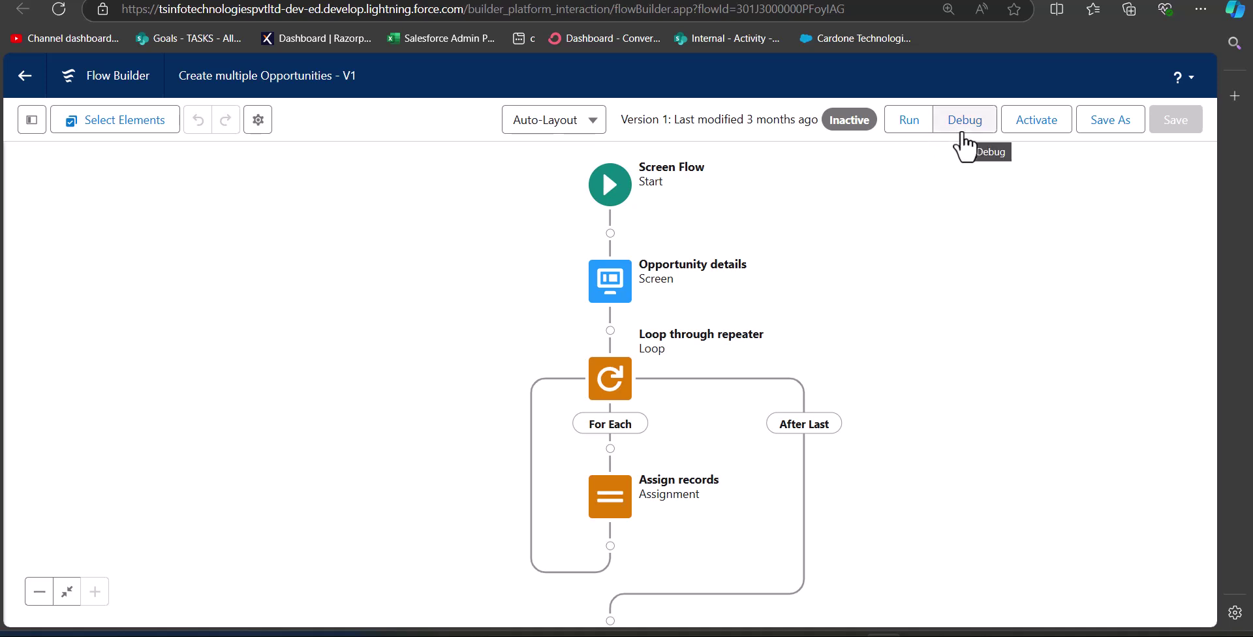
Debug the Create multiple Opportunities flow and try adding opportunity entries and removing one from the repeater
click(966, 139)
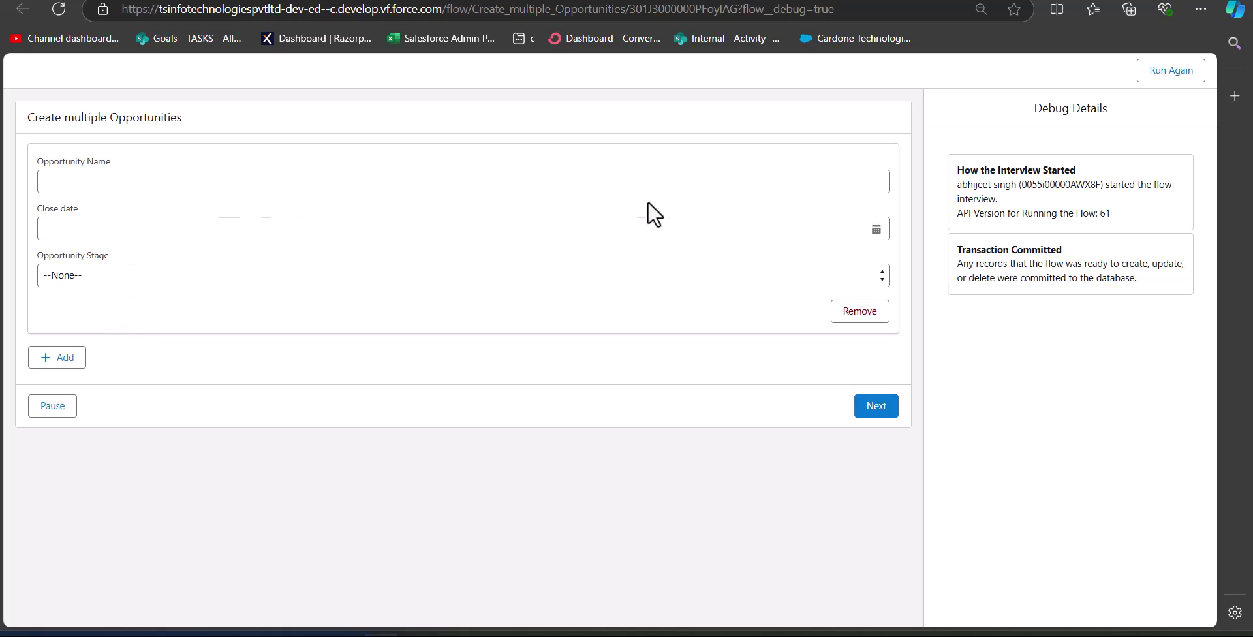
click(58, 355)
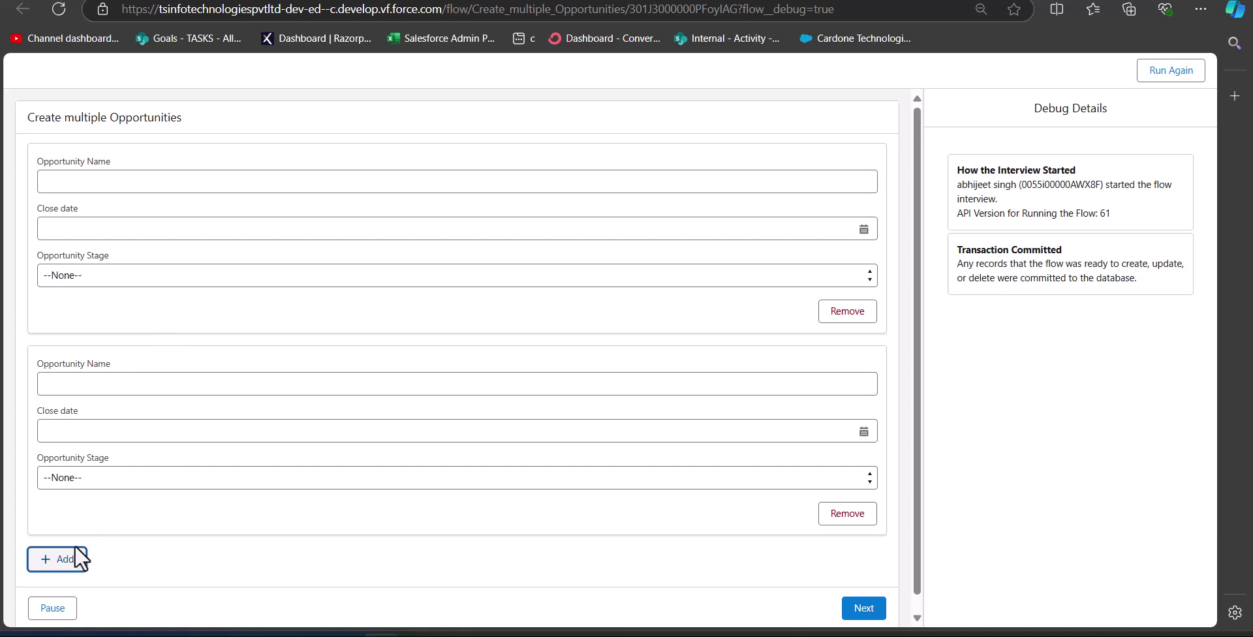
click(70, 566)
scroll(249, 528, down, 3)
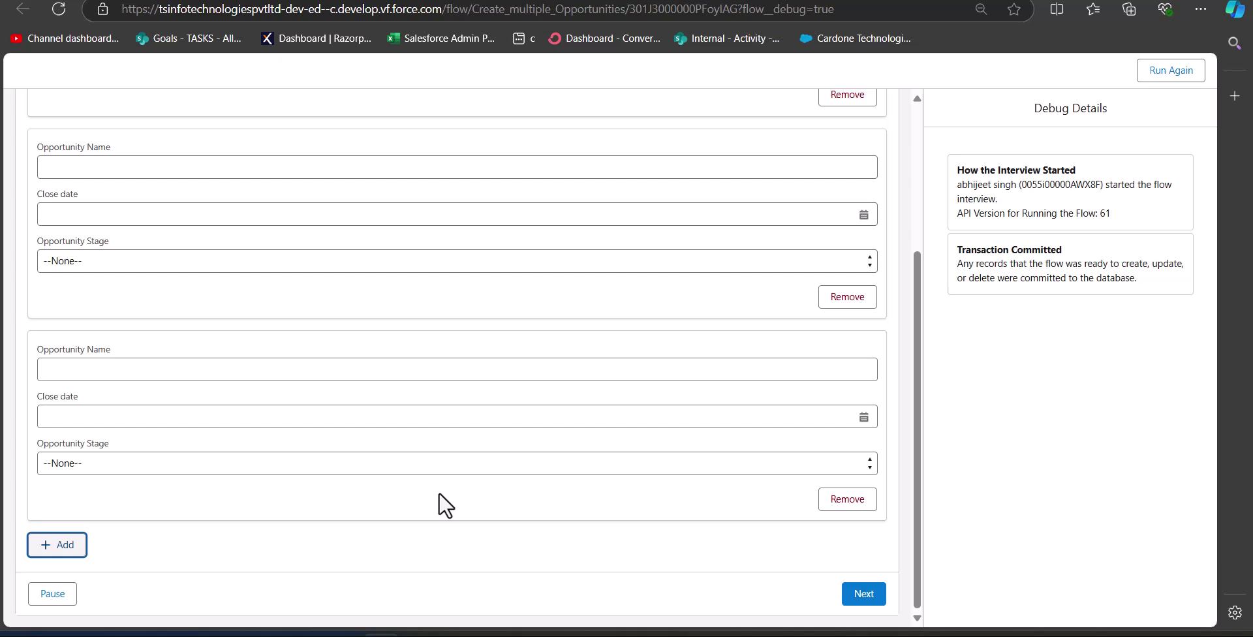
click(835, 513)
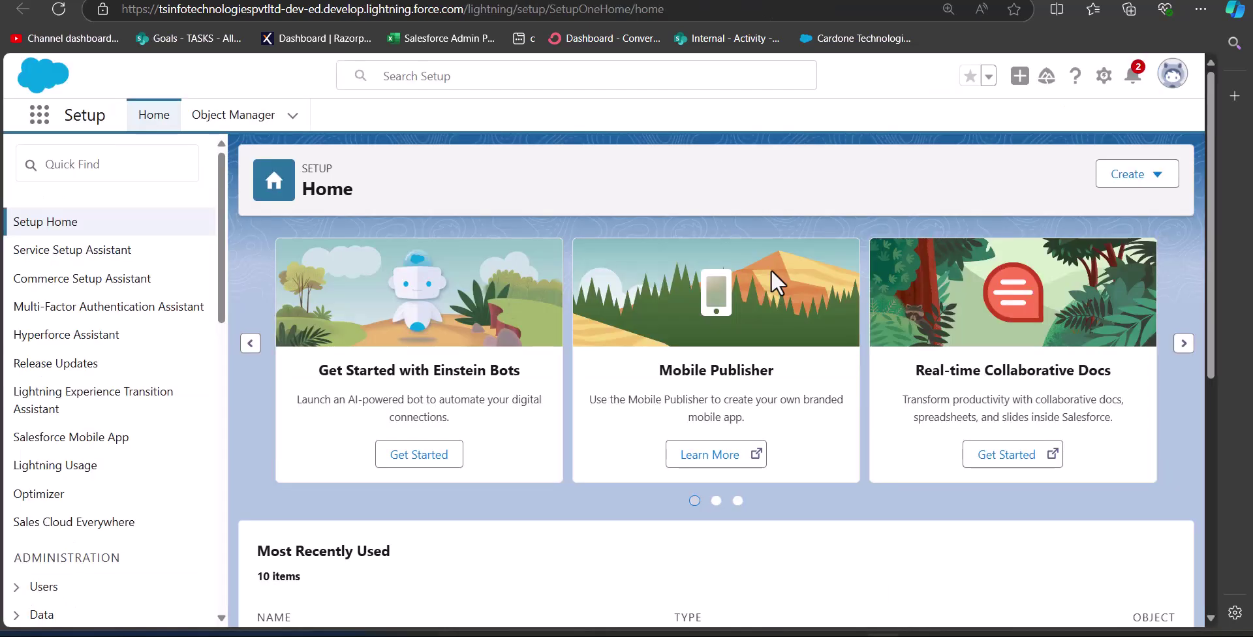
Find the Flows page in Setup and create a new Screen Flow from scratch
click(142, 166)
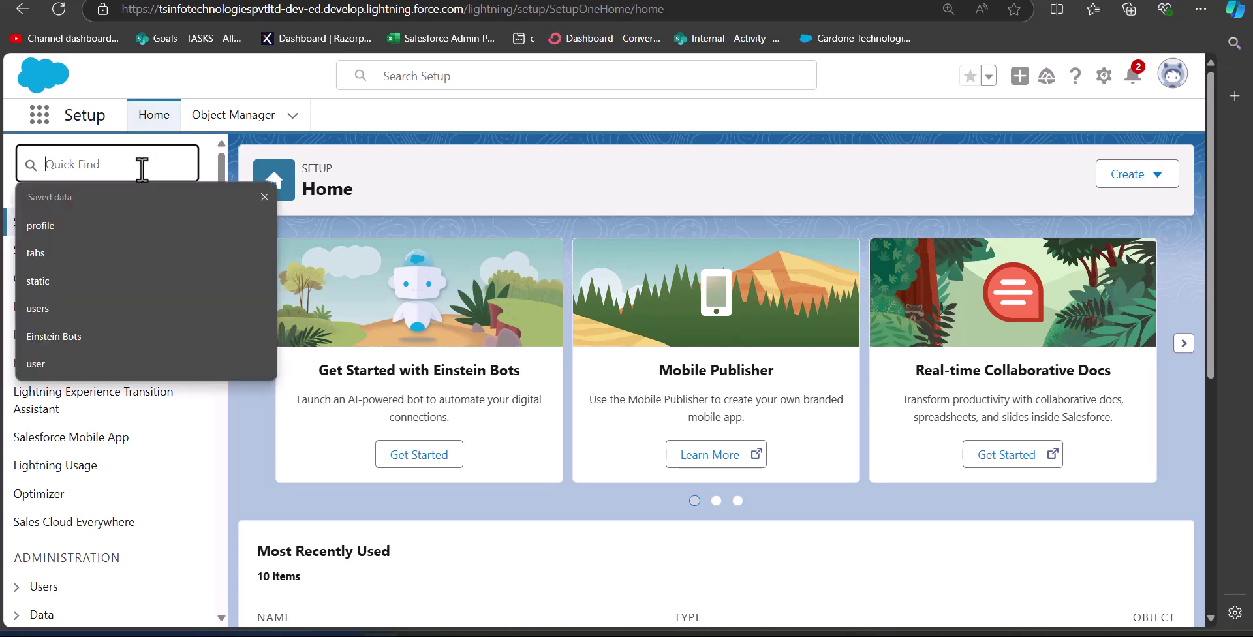
text(flows)
key(Return)
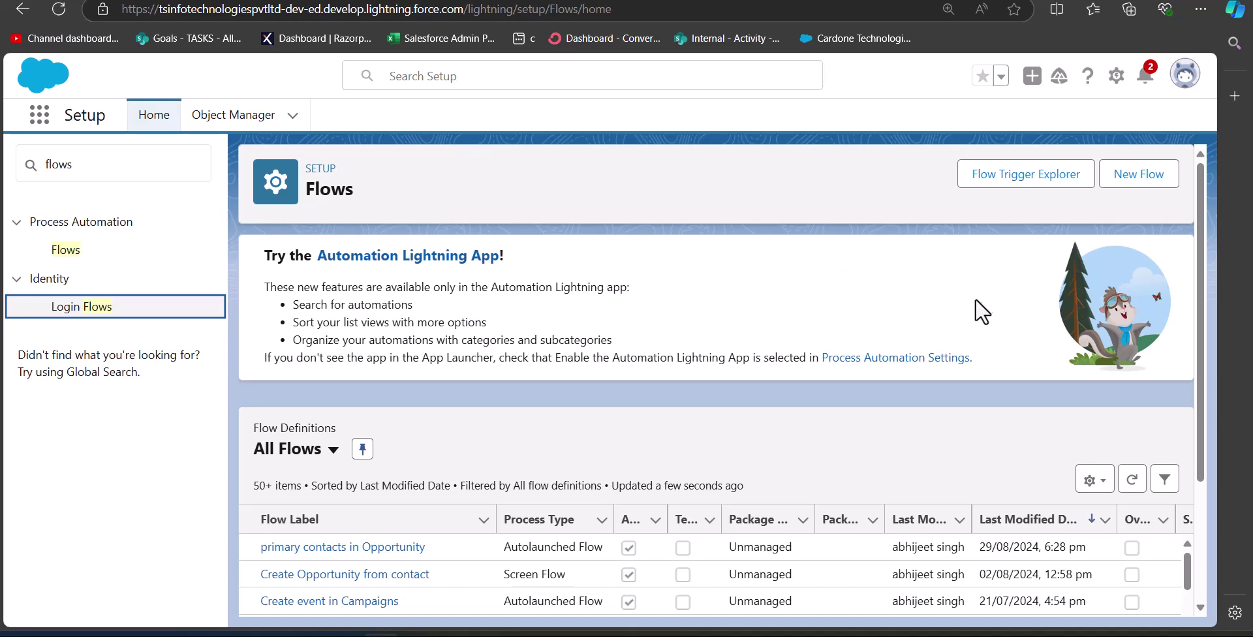
click(1138, 186)
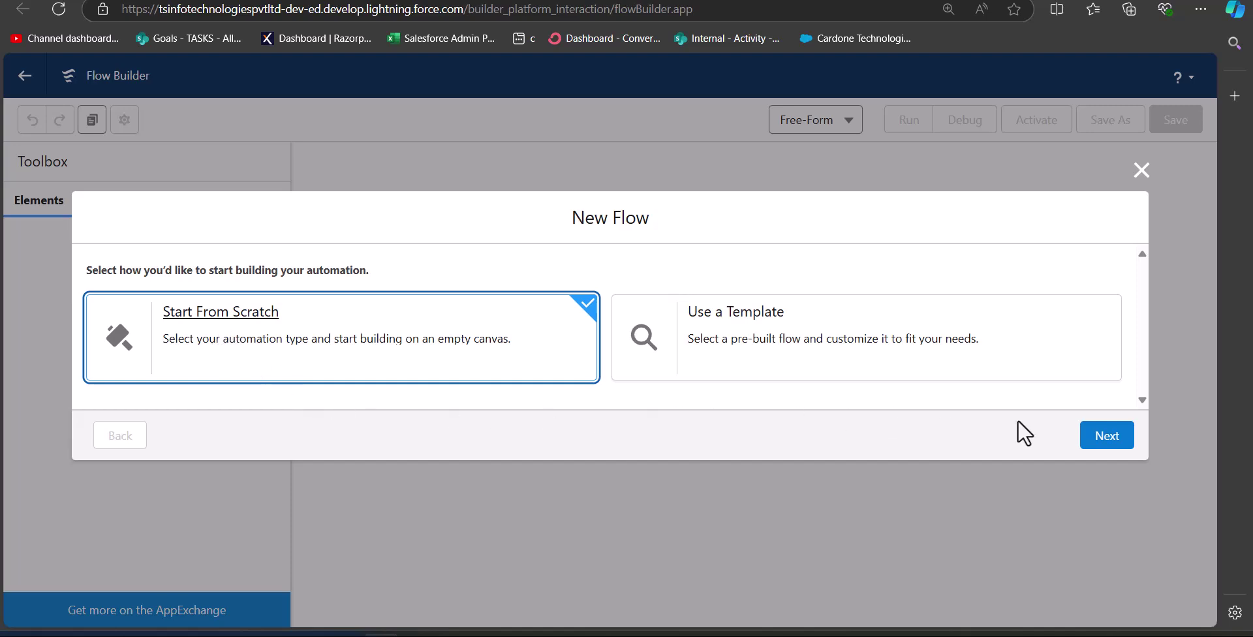
click(1106, 435)
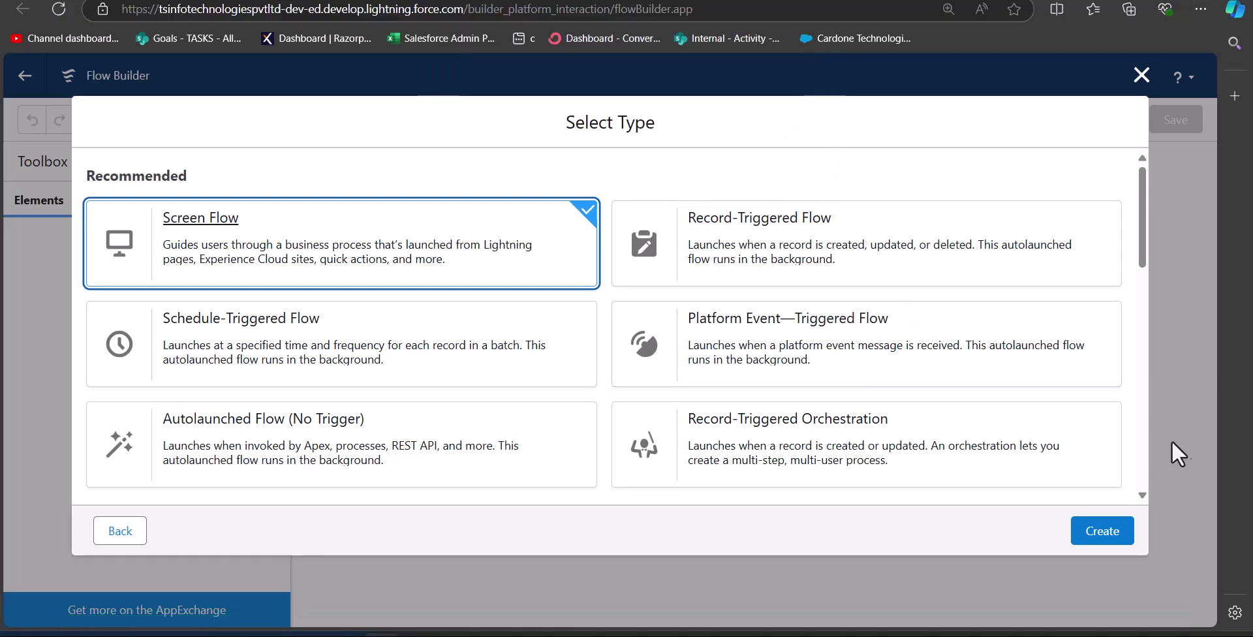
click(1109, 537)
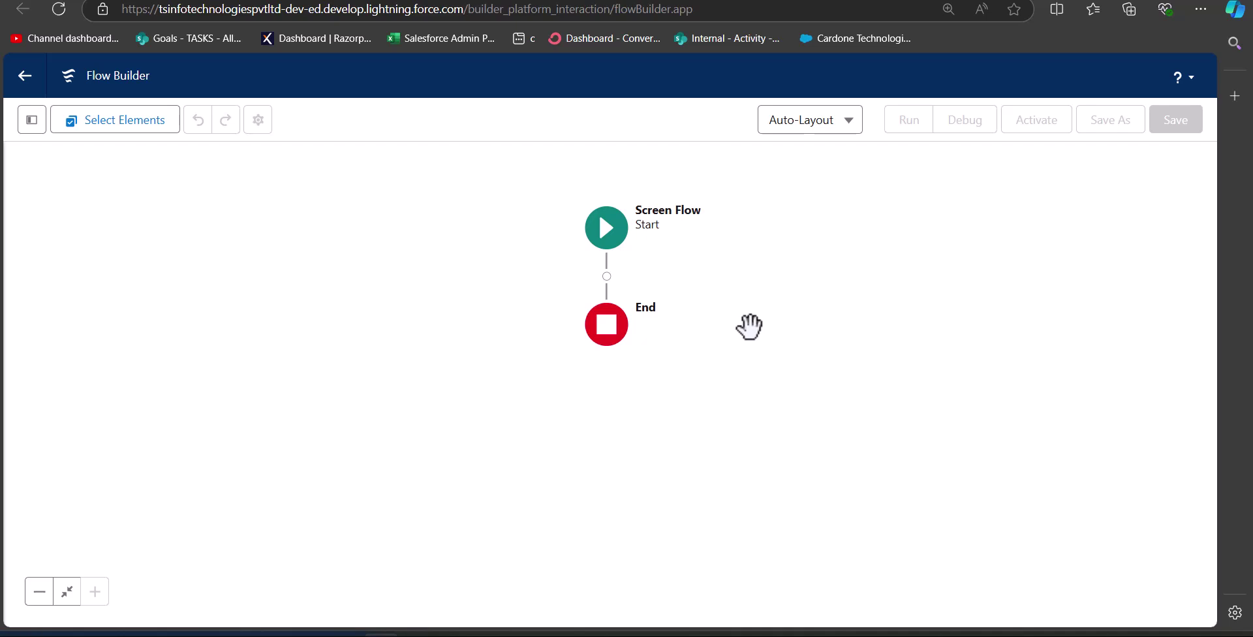
Add a Screen element after Start, labelled "Opportunity details" with the API name Opportunity_details
click(607, 277)
click(569, 427)
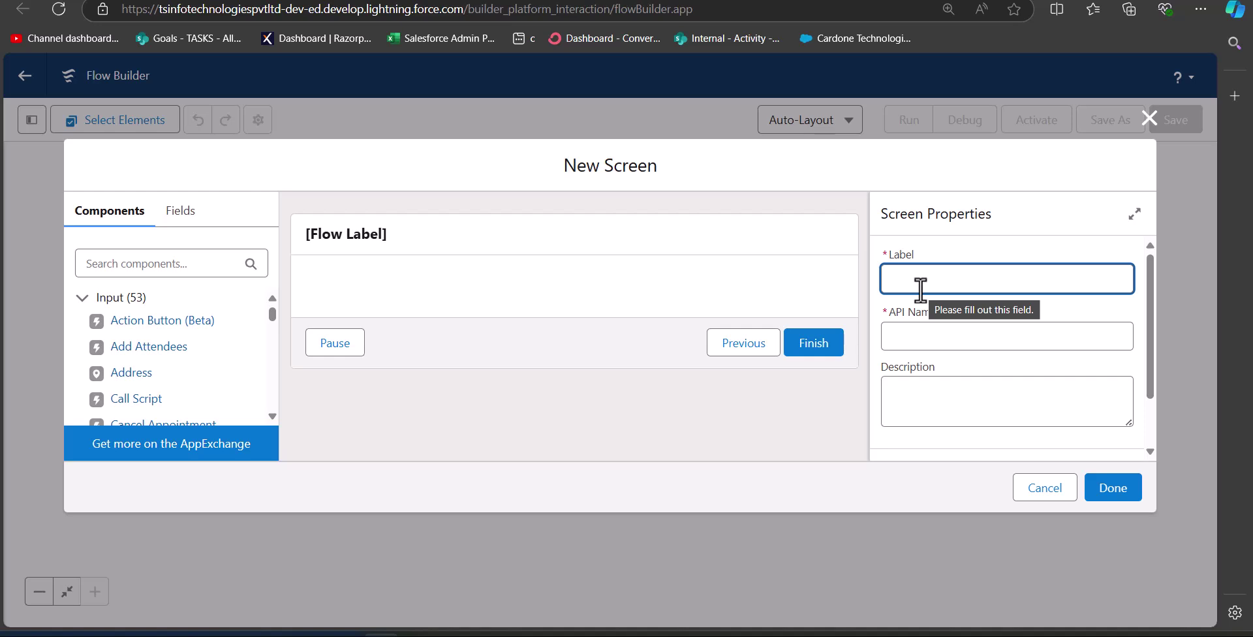
text(Oppor)
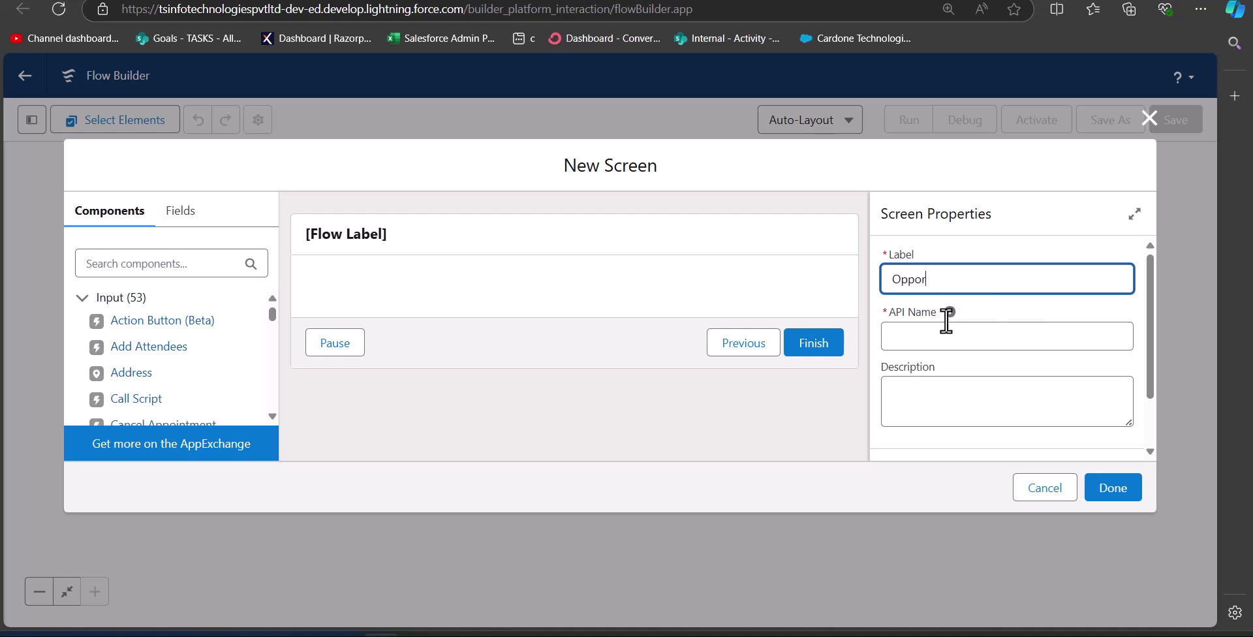
text(tunity details)
click(1071, 332)
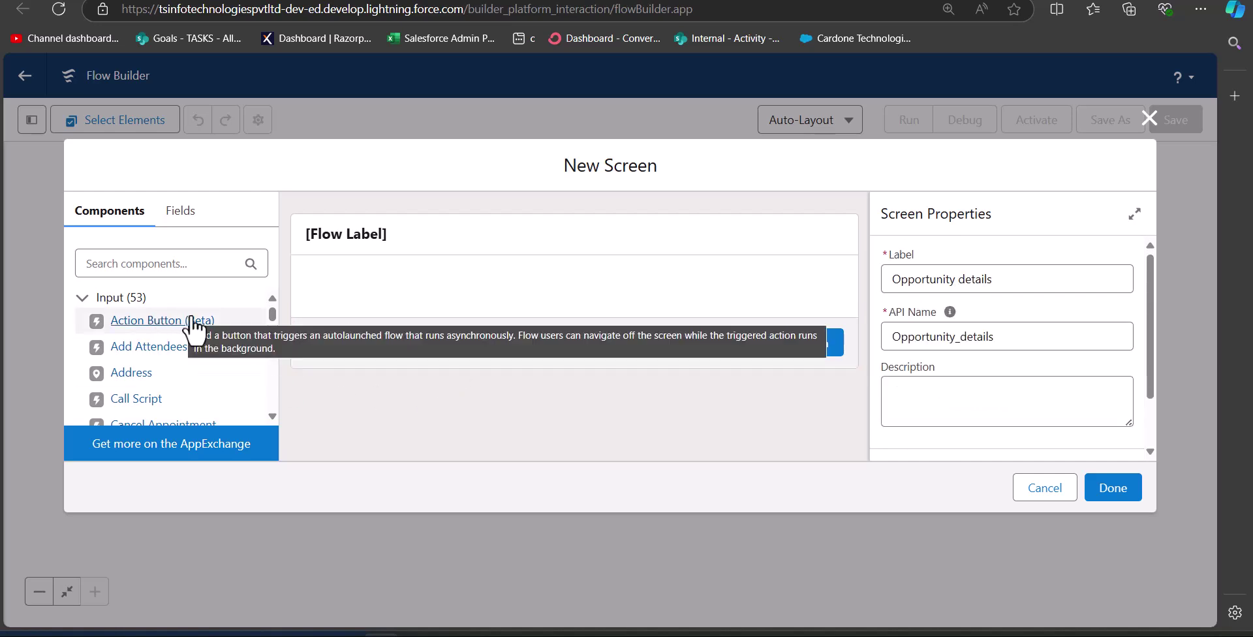
Add a Text input component labelled "Opportunity Name" to the screen
click(179, 267)
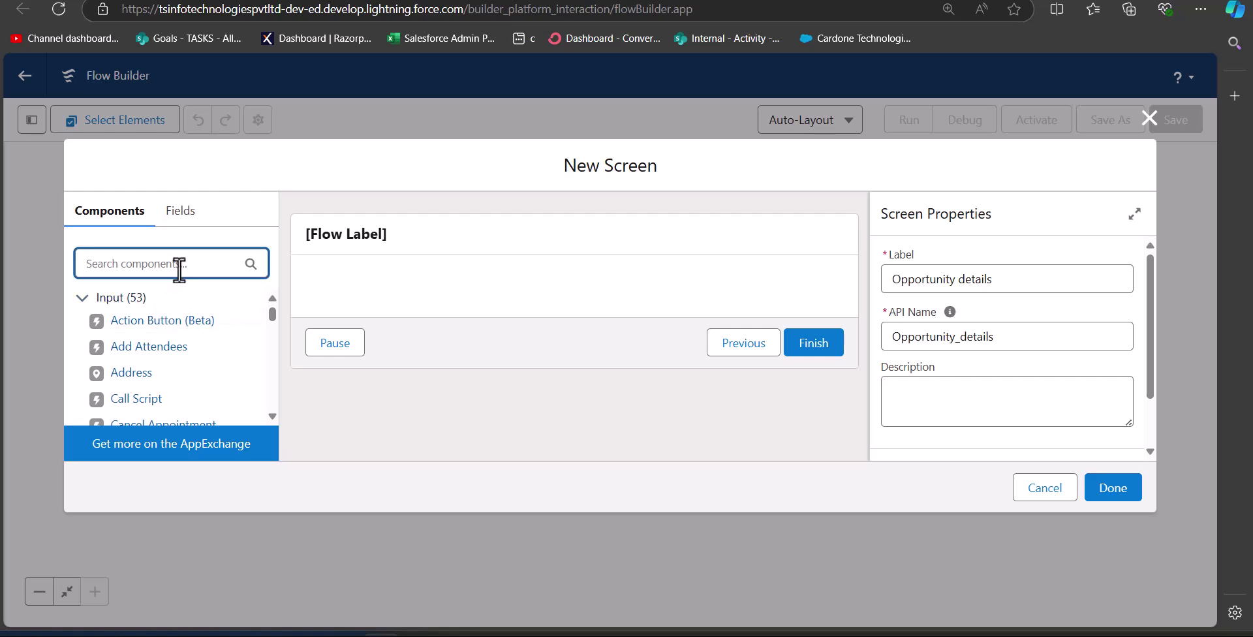
text(text)
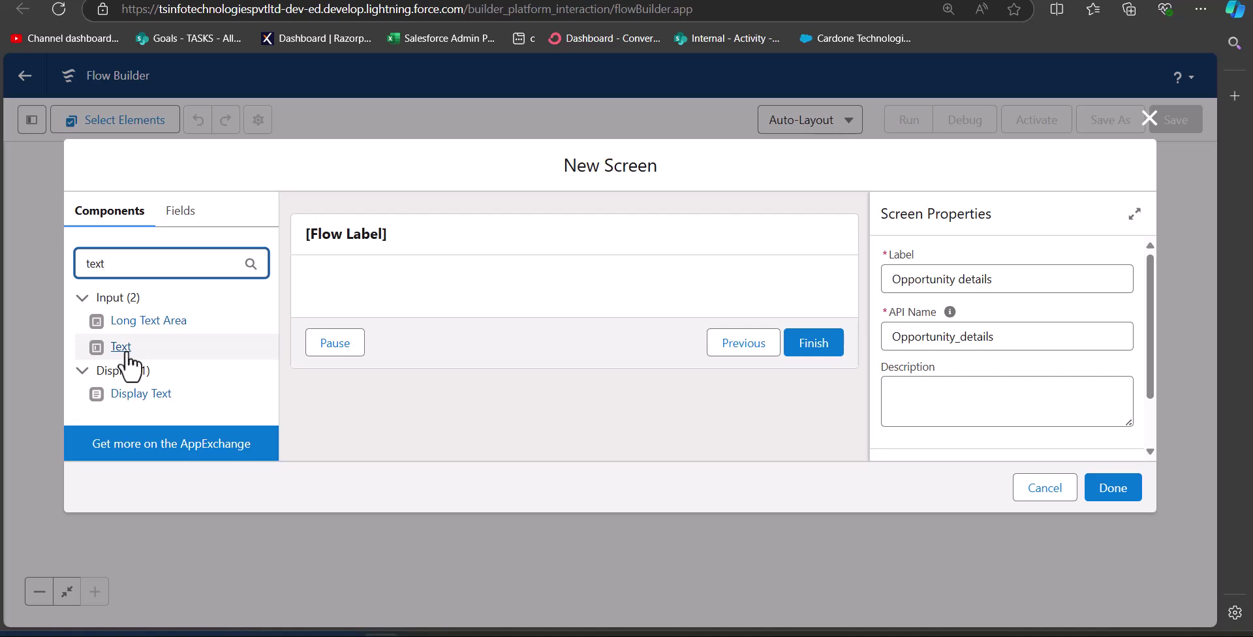
drag(128, 357, 432, 268)
text(Opportunity Name)
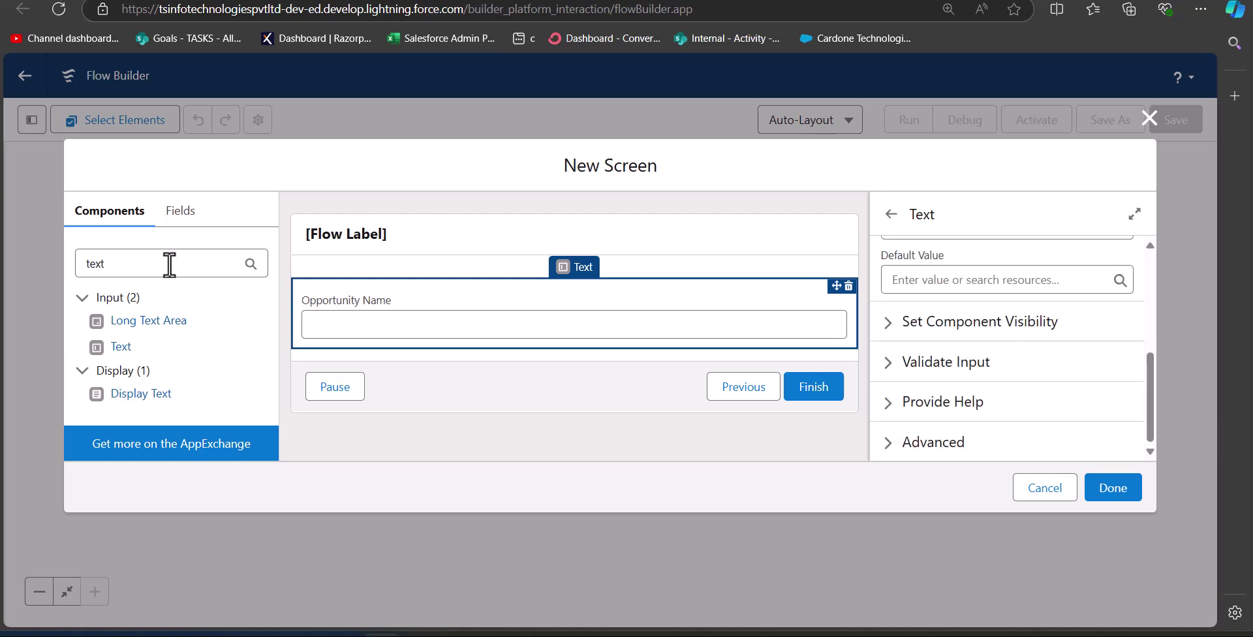
Add a Date component labelled "Close Date" below the Opportunity Name field
drag(168, 264, 24, 256)
text(dater)
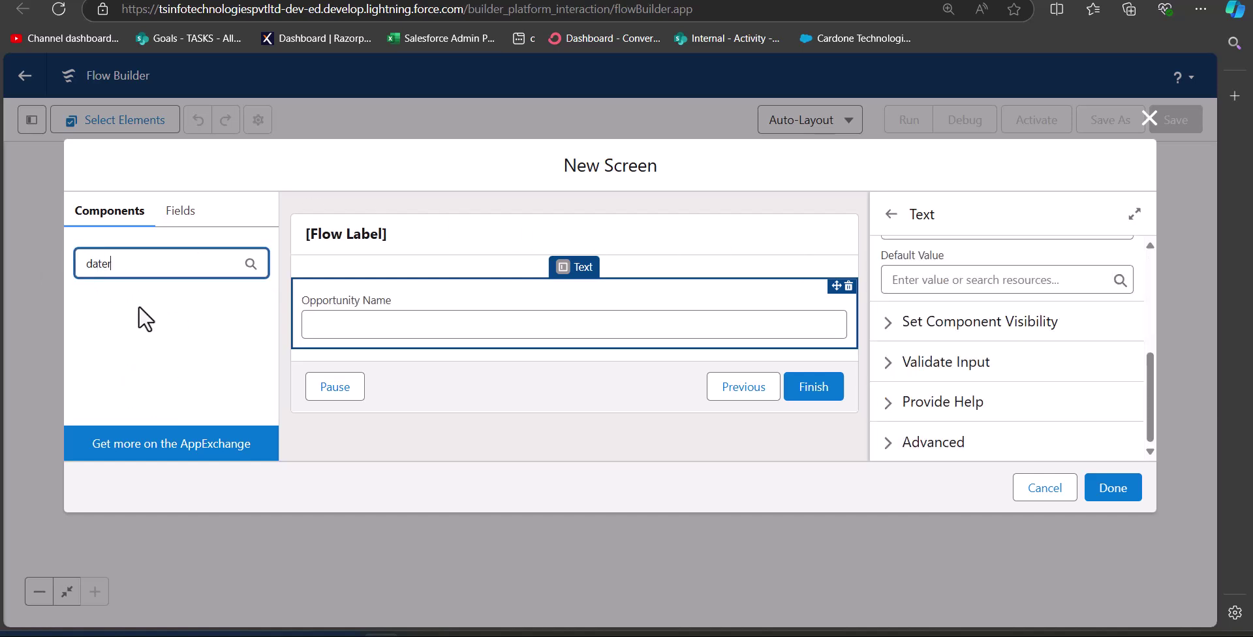
key(BackSpace)
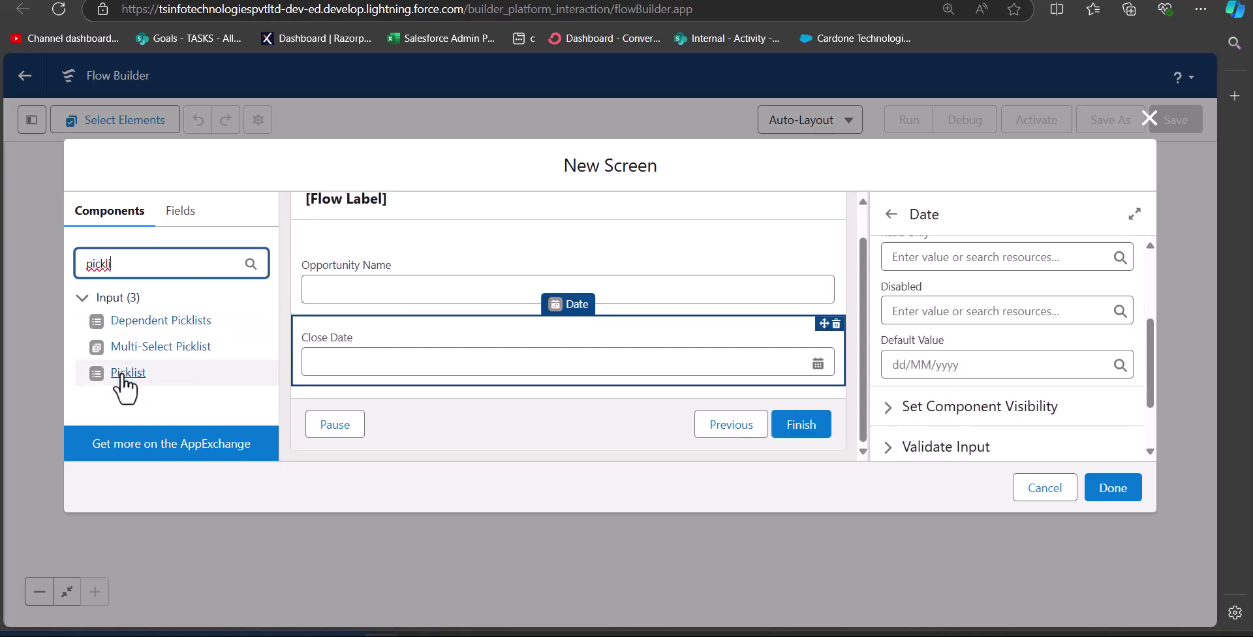
Add a Picklist component labelled "opp stage" below the Close Date field
drag(124, 382, 479, 384)
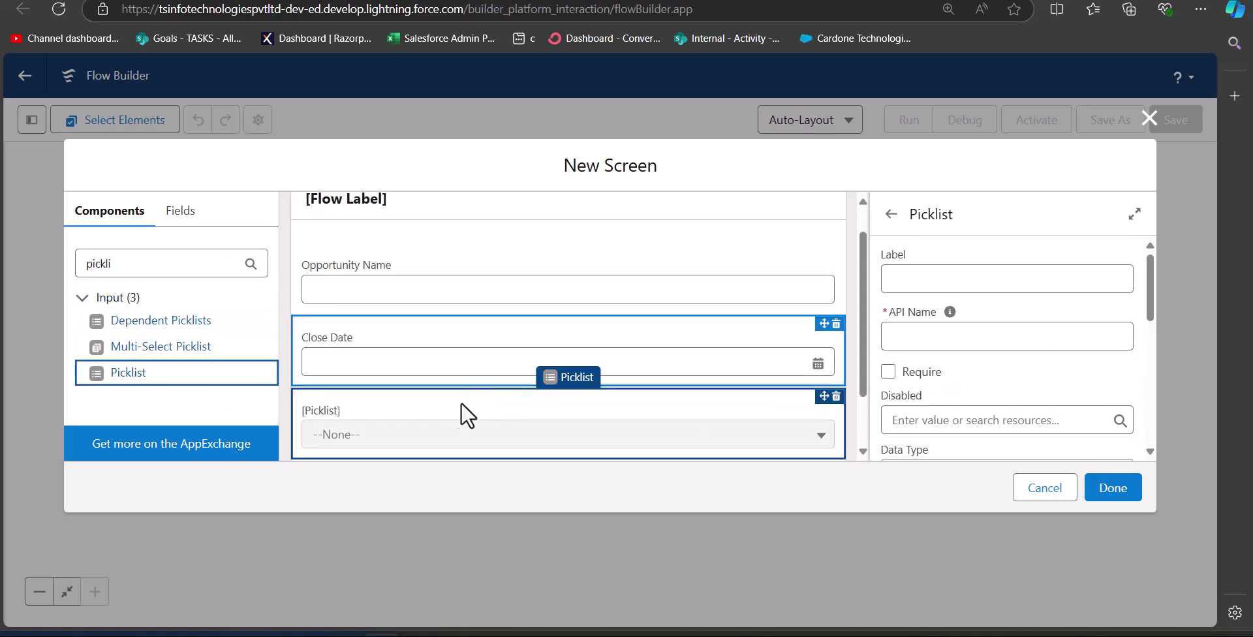
click(953, 272)
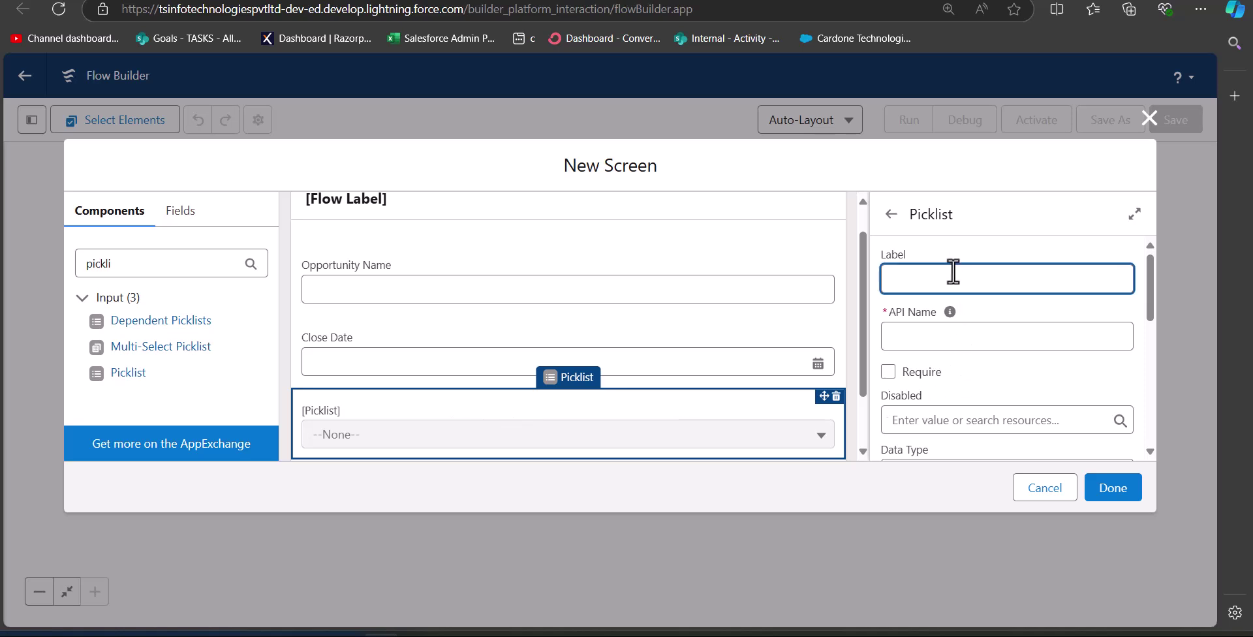
text(opp stage)
Create a new choice resource for the opp stage picklist with the resource type Picklist Choice Set
scroll(946, 343, down, 5)
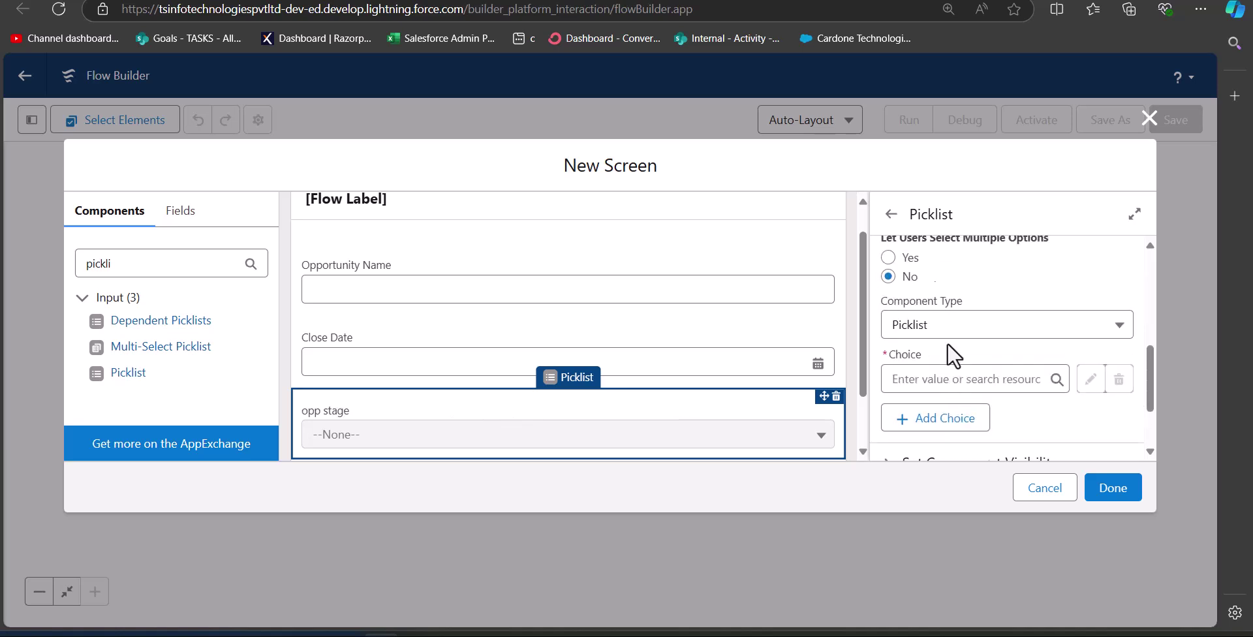
scroll(948, 344, down, 2)
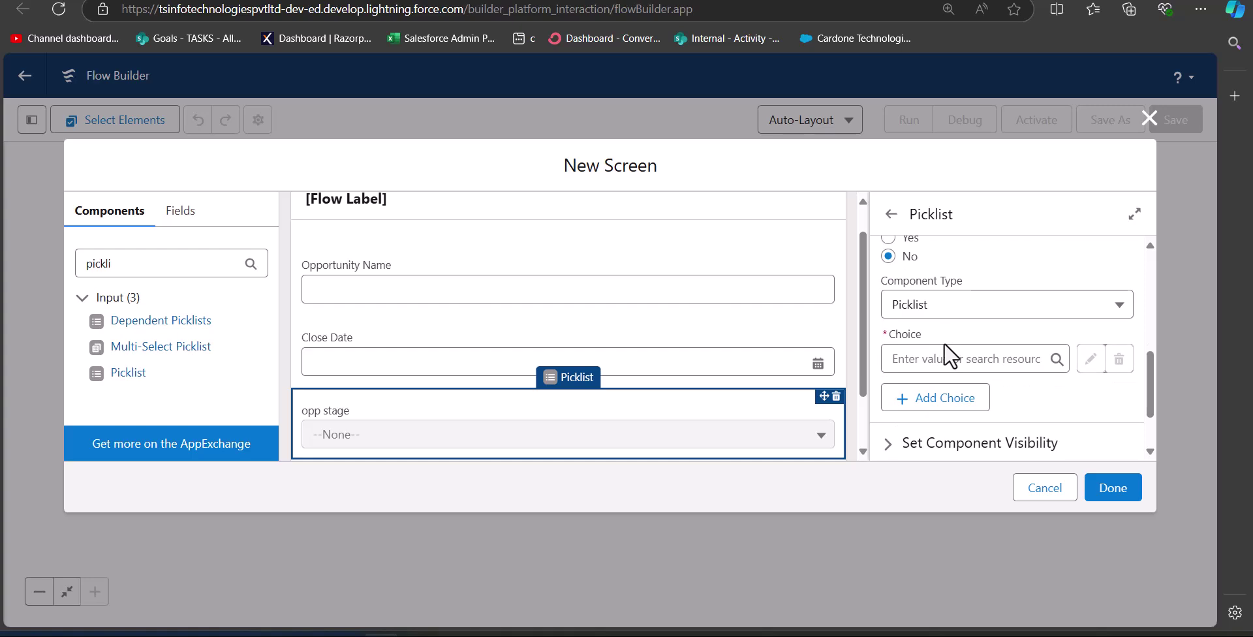
click(1055, 359)
click(943, 395)
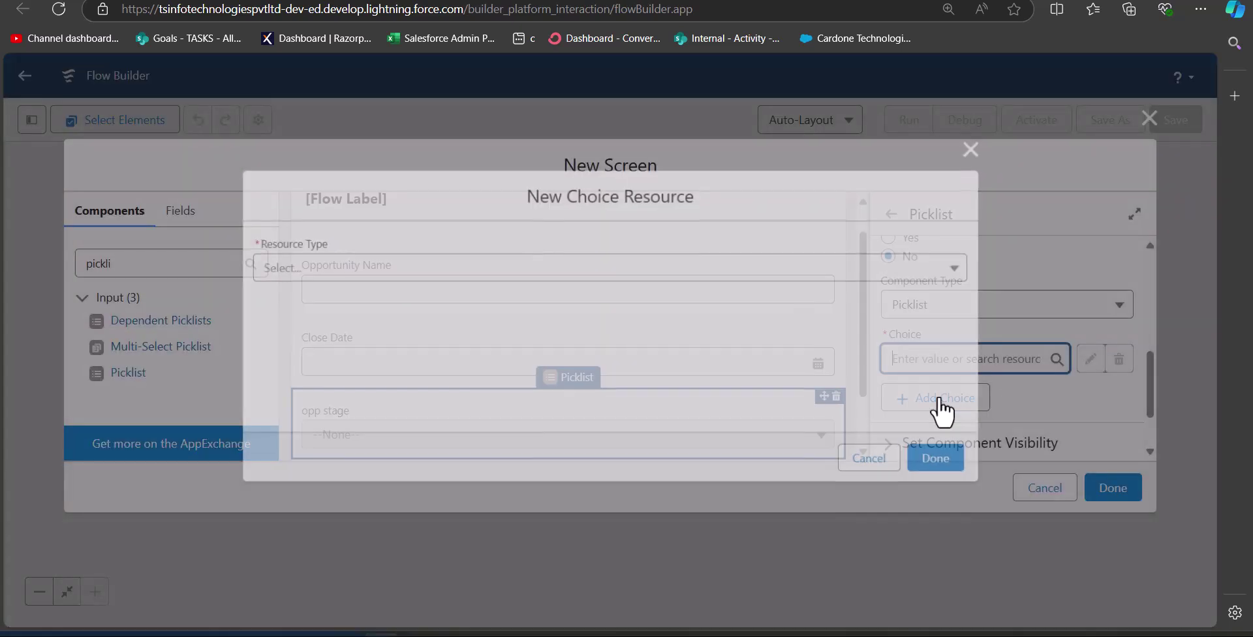
click(442, 272)
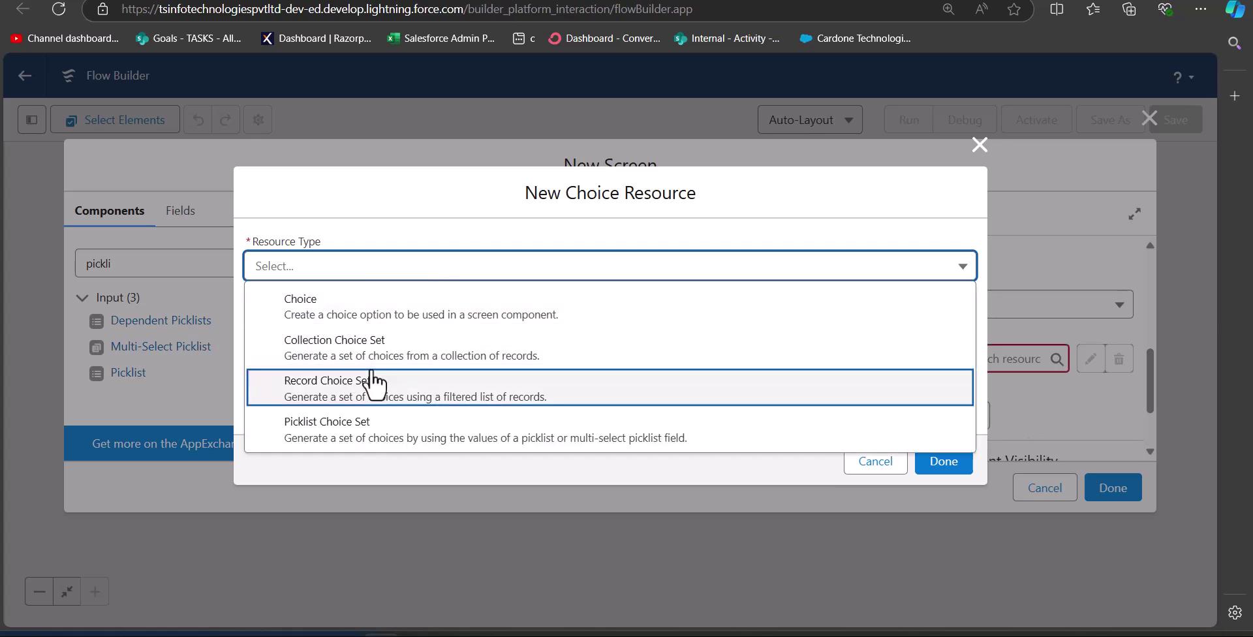
click(395, 424)
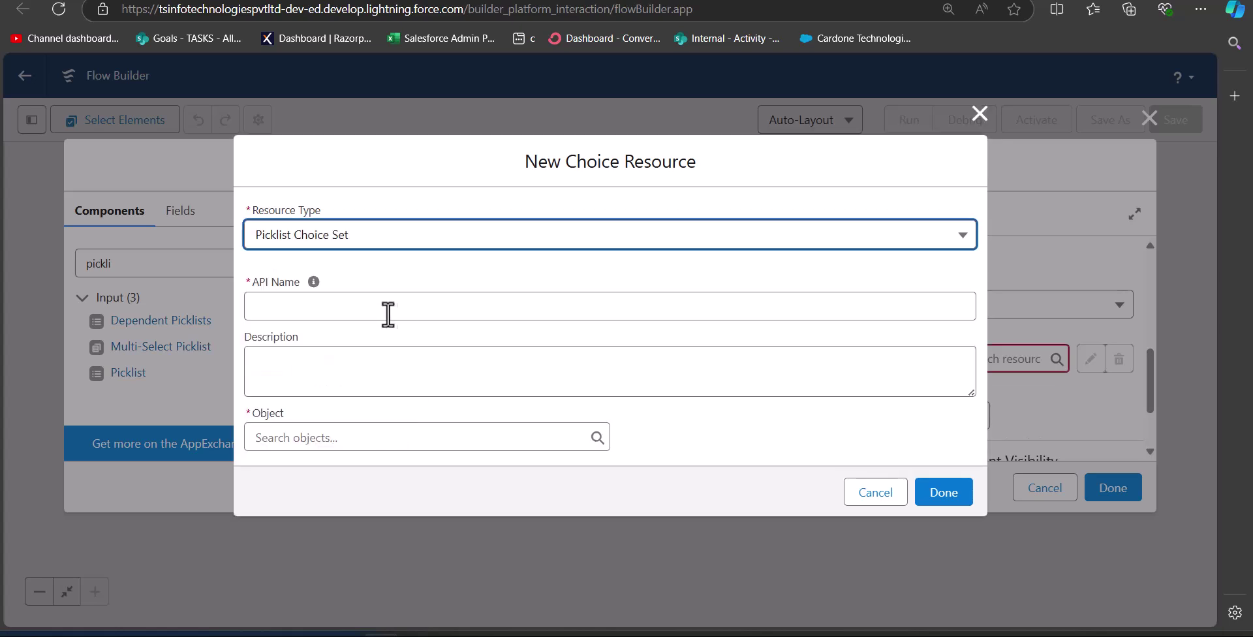
Give the choice set the API name OppStage, the object Opportunity Stage and the data type Picklist
click(380, 308)
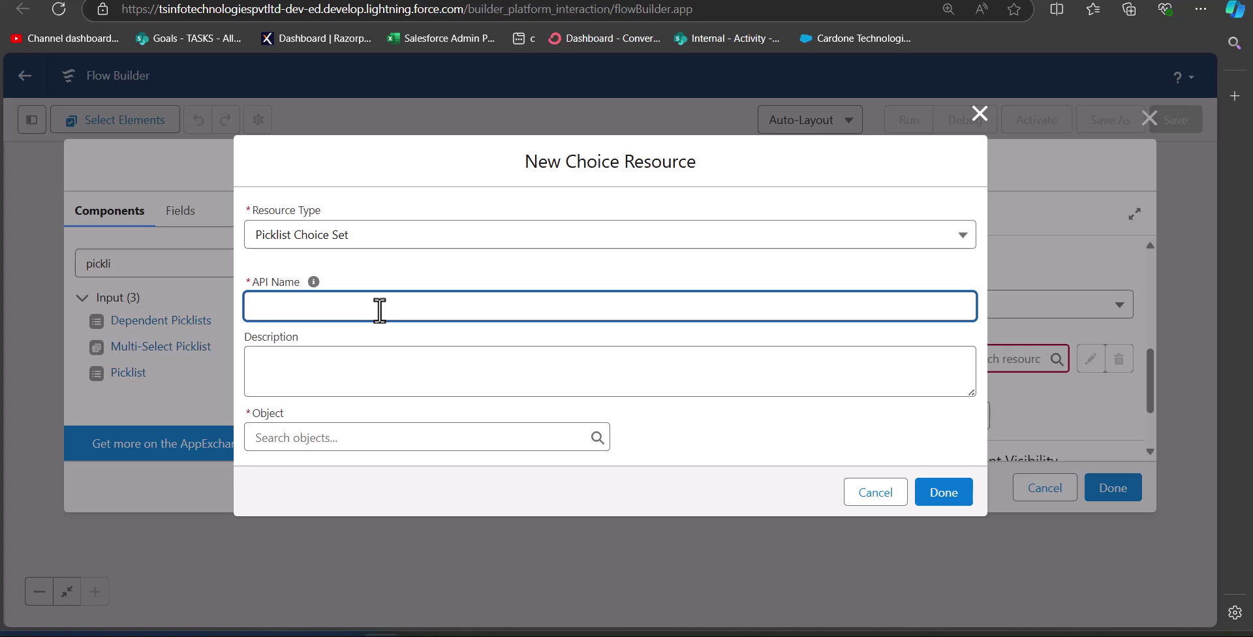
click(330, 336)
click(372, 449)
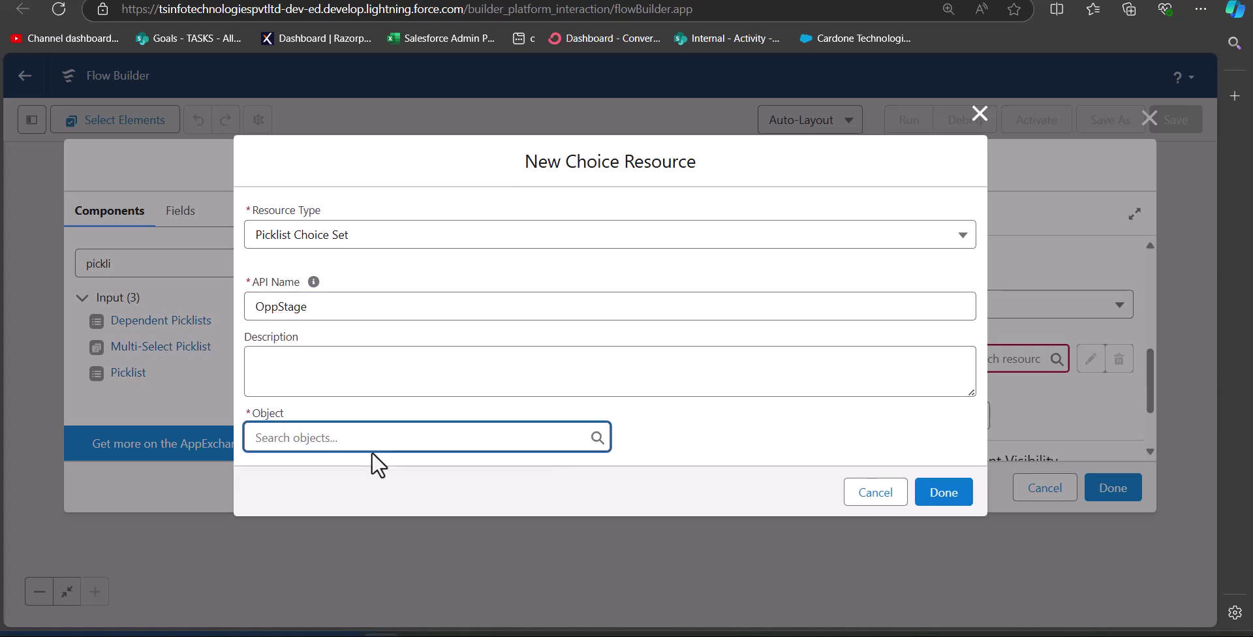
text(Opportunitys)
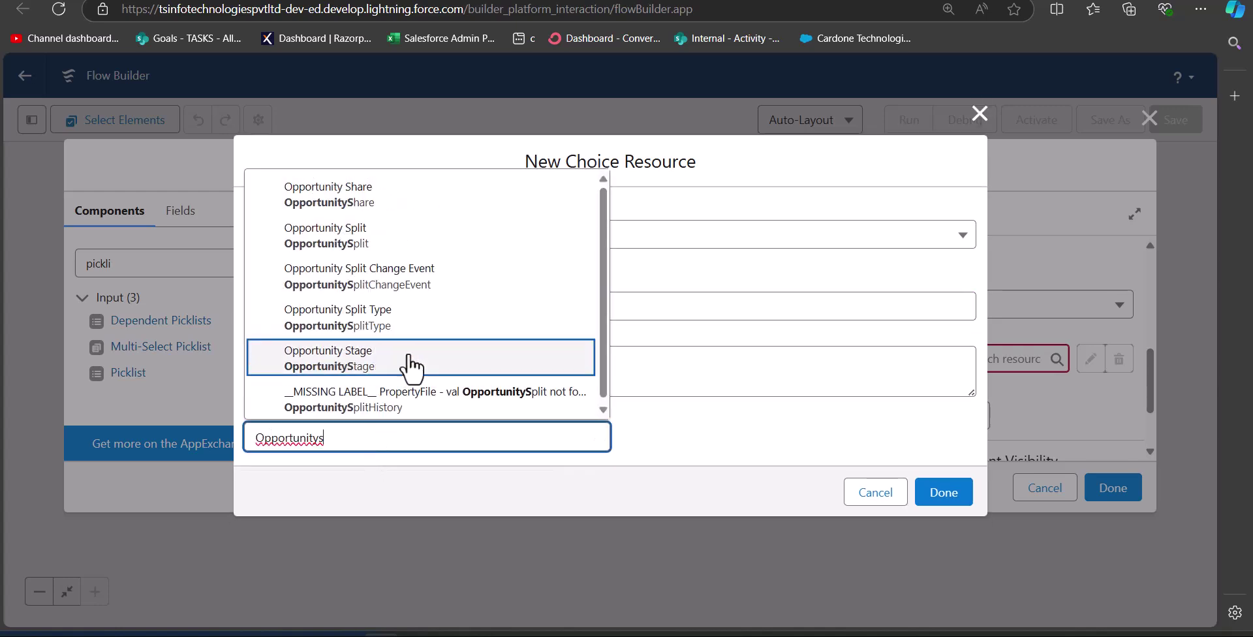
click(407, 358)
scroll(483, 450, down, 1)
click(466, 423)
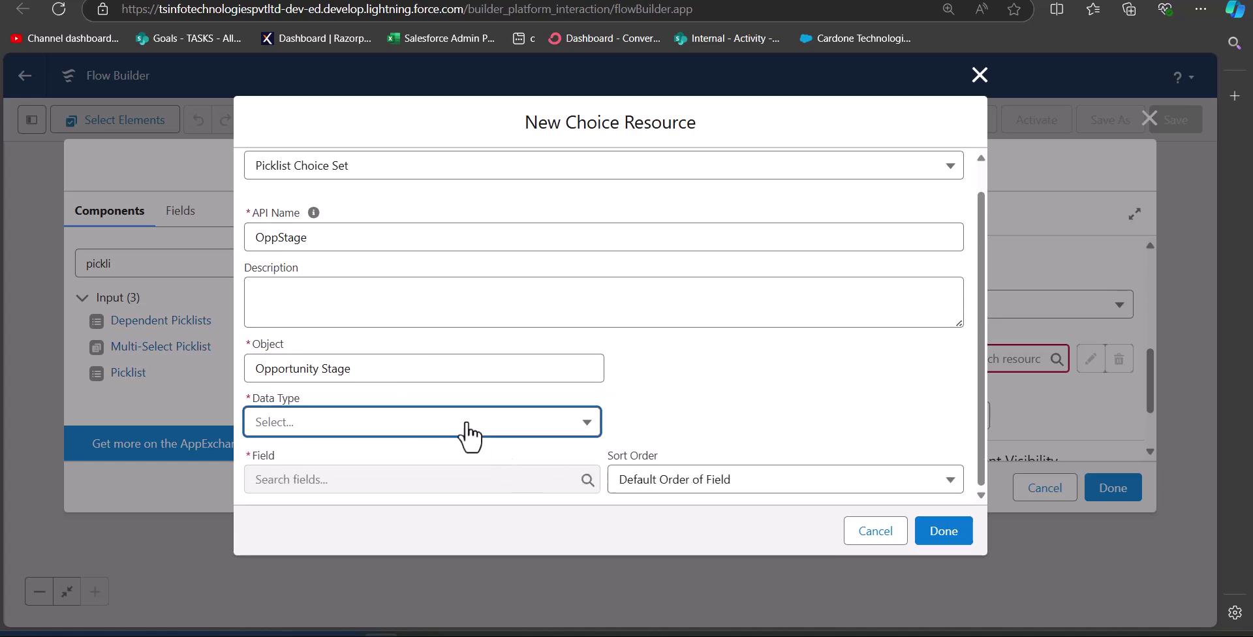
click(411, 467)
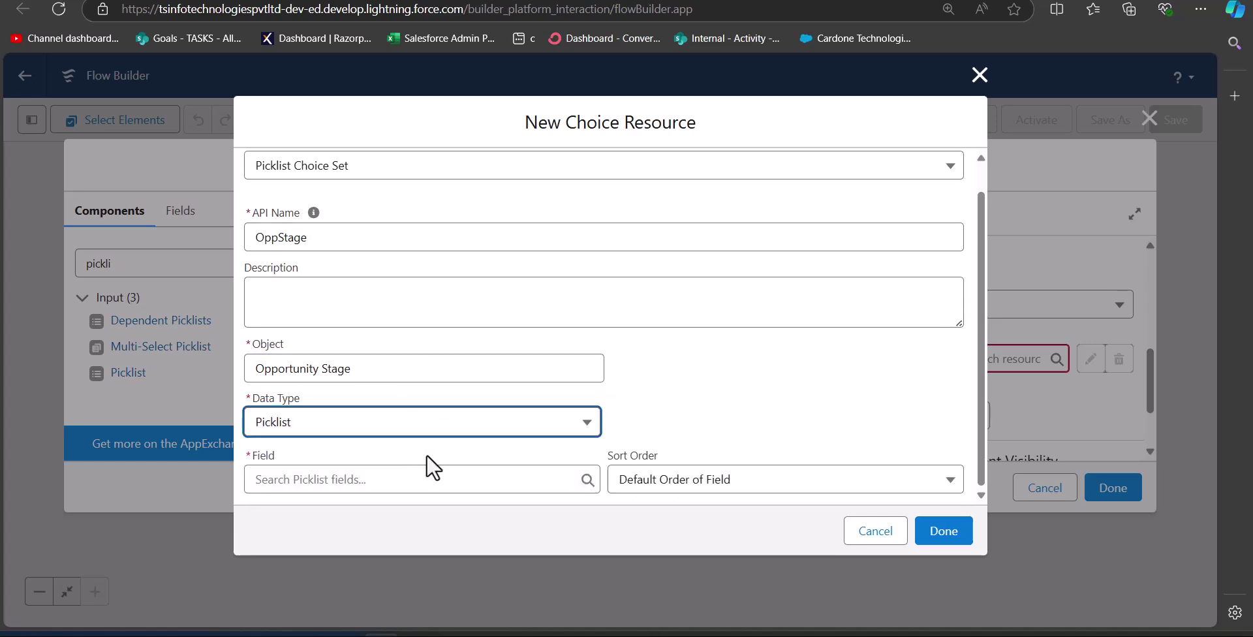
click(455, 474)
Change the choice set's object to Opportunity
click(469, 357)
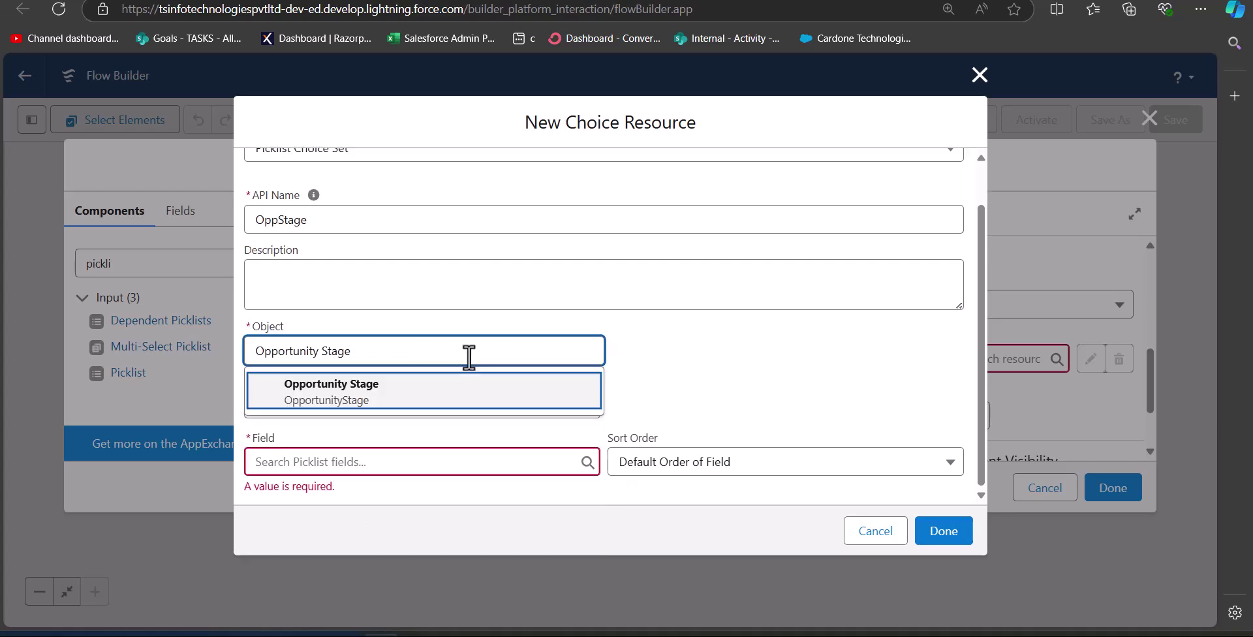
key(BackSpace)
key(BackSpace)
key(BackSpace)
key(BackSpace)
key(BackSpace)
key(BackSpace)
key(BackSpace)
key(BackSpace)
key(BackSpace)
key(BackSpace)
key(BackSpace)
key(BackSpace)
key(BackSpace)
key(BackSpace)
key(BackSpace)
key(BackSpace)
key(BackSpace)
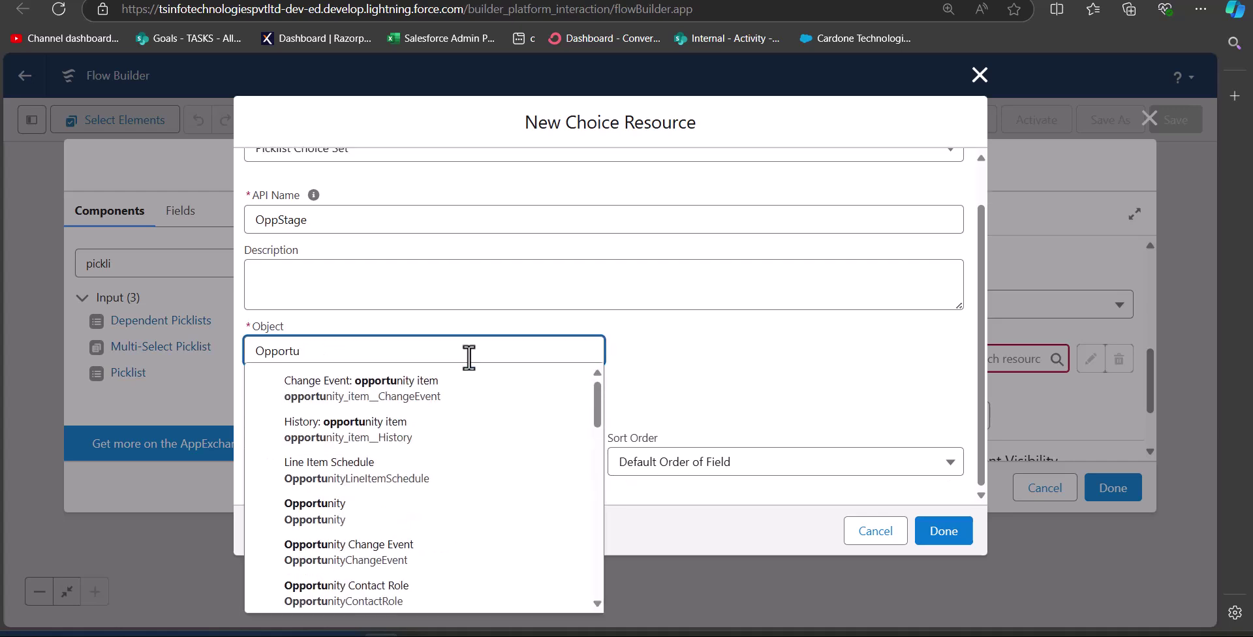
Select StageName as the choice set's field and save the choice resource
click(418, 462)
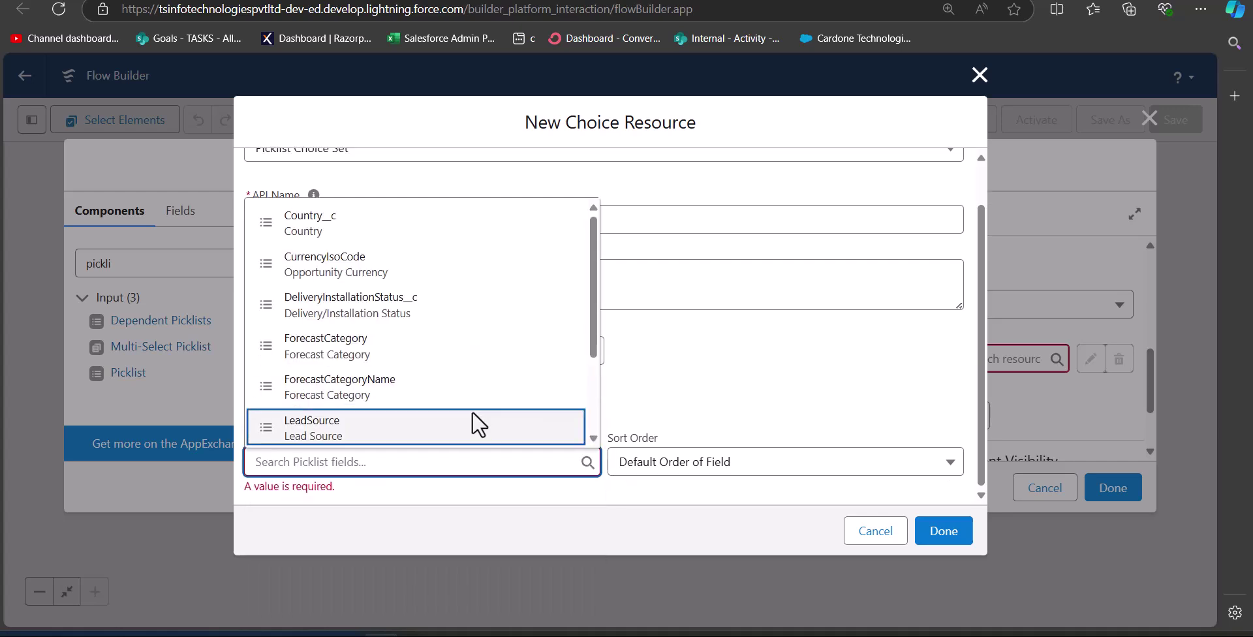
scroll(391, 388, down, 2)
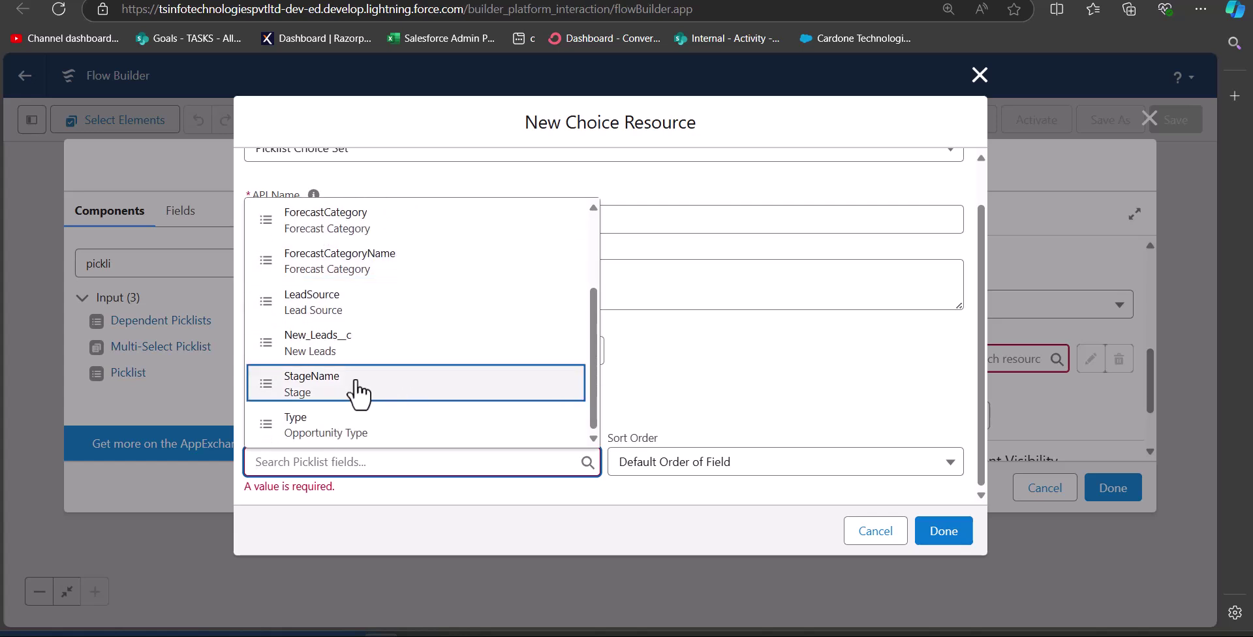
click(366, 390)
click(497, 509)
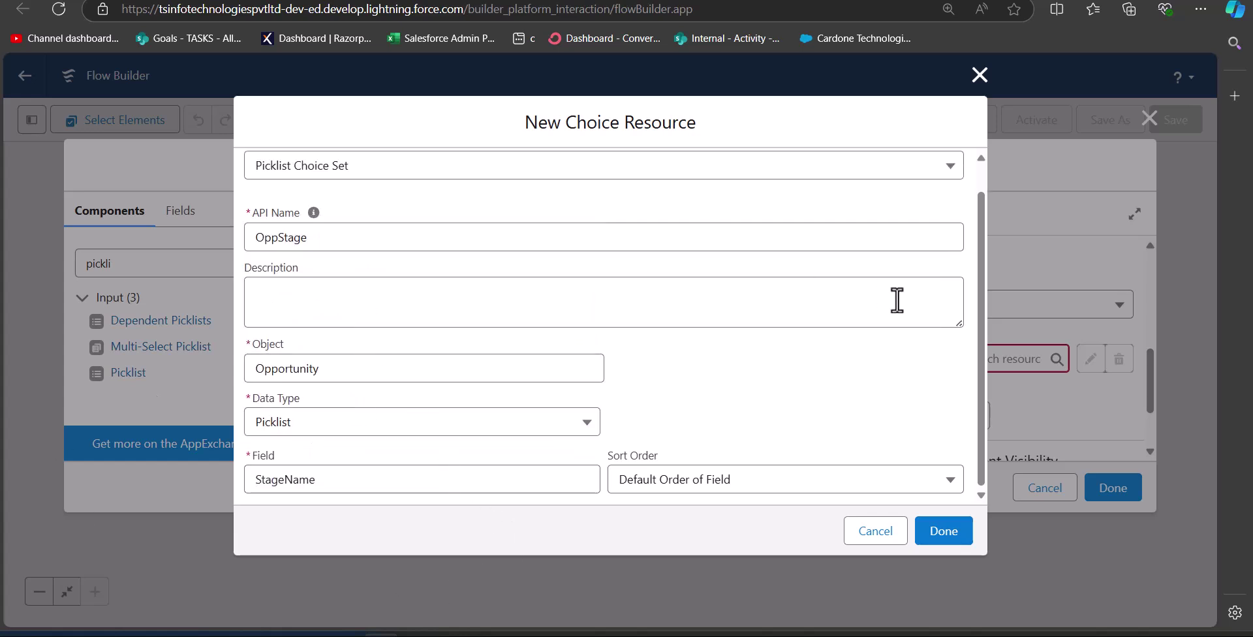
click(944, 531)
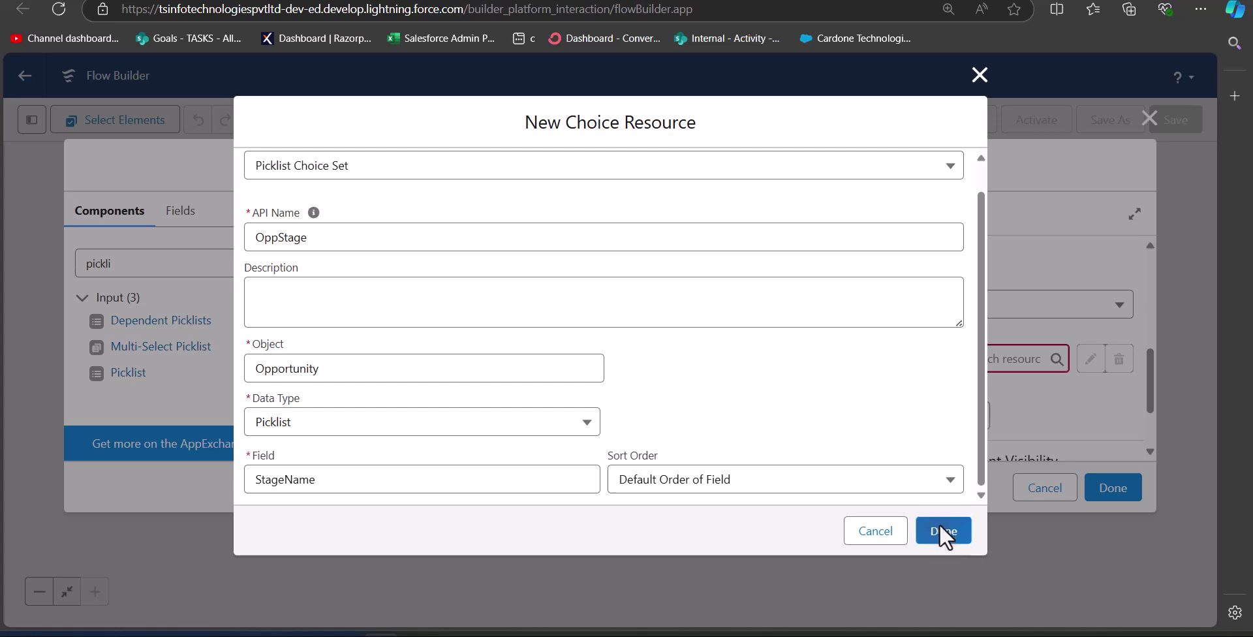
Search the screen components for "rep" and add a Repeater above the Opportunity Name field
click(1002, 421)
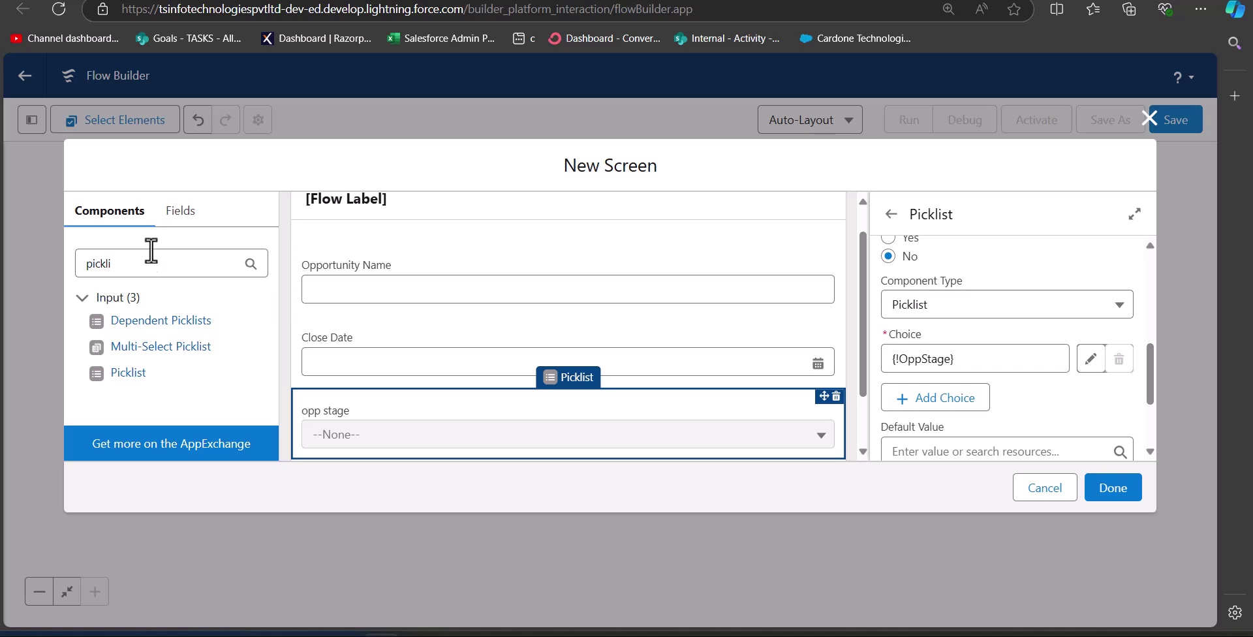
drag(148, 265, 82, 264)
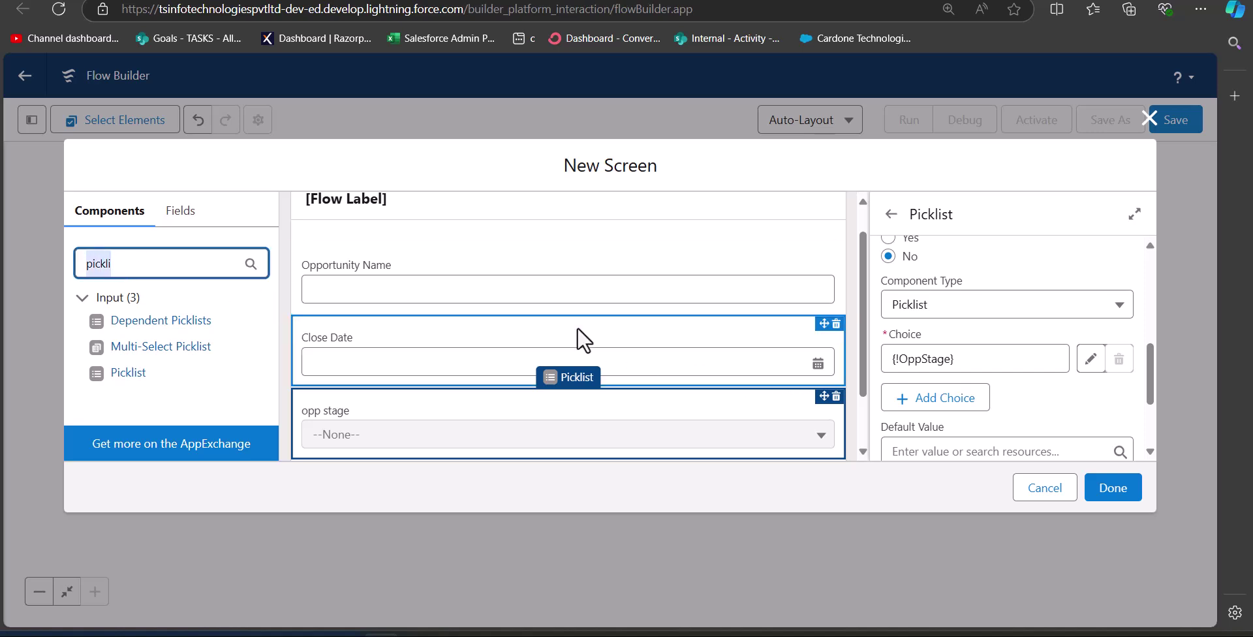
text(rep)
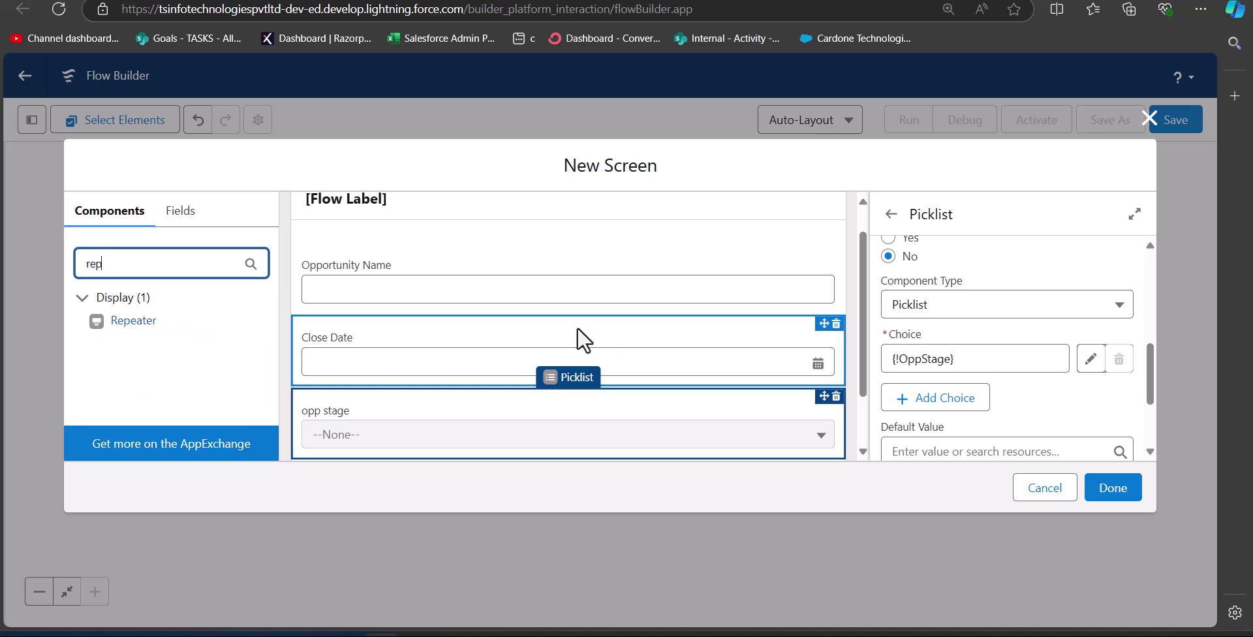
key(BackSpace)
key(BackSpace)
key(BackSpace)
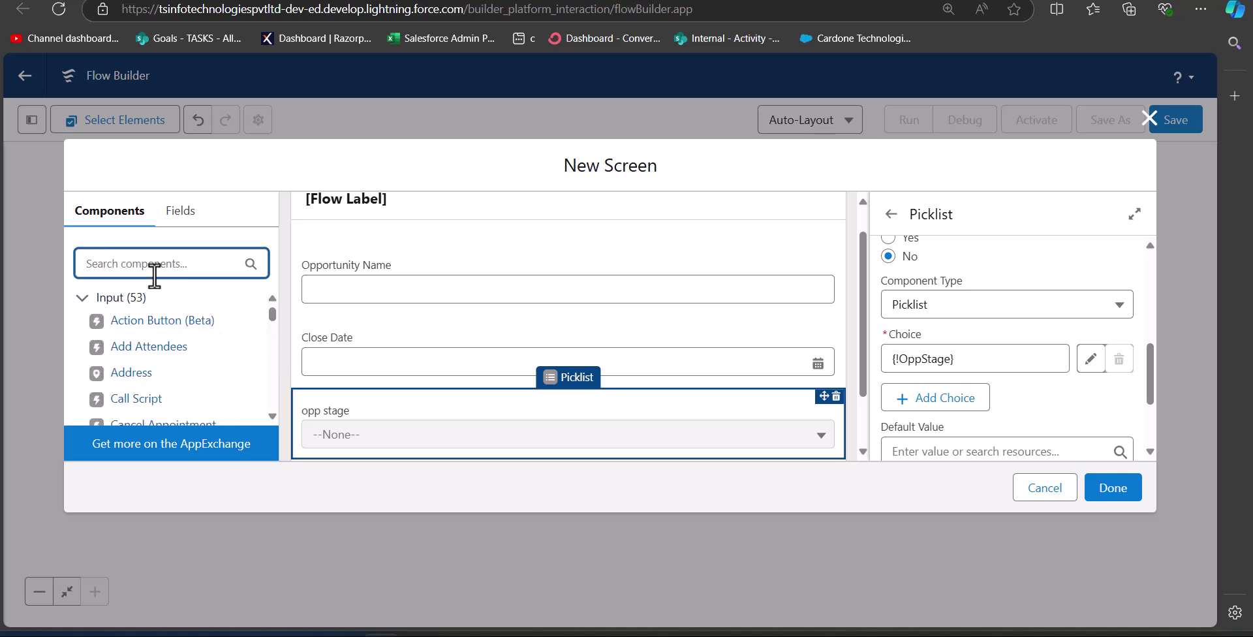
text(rep)
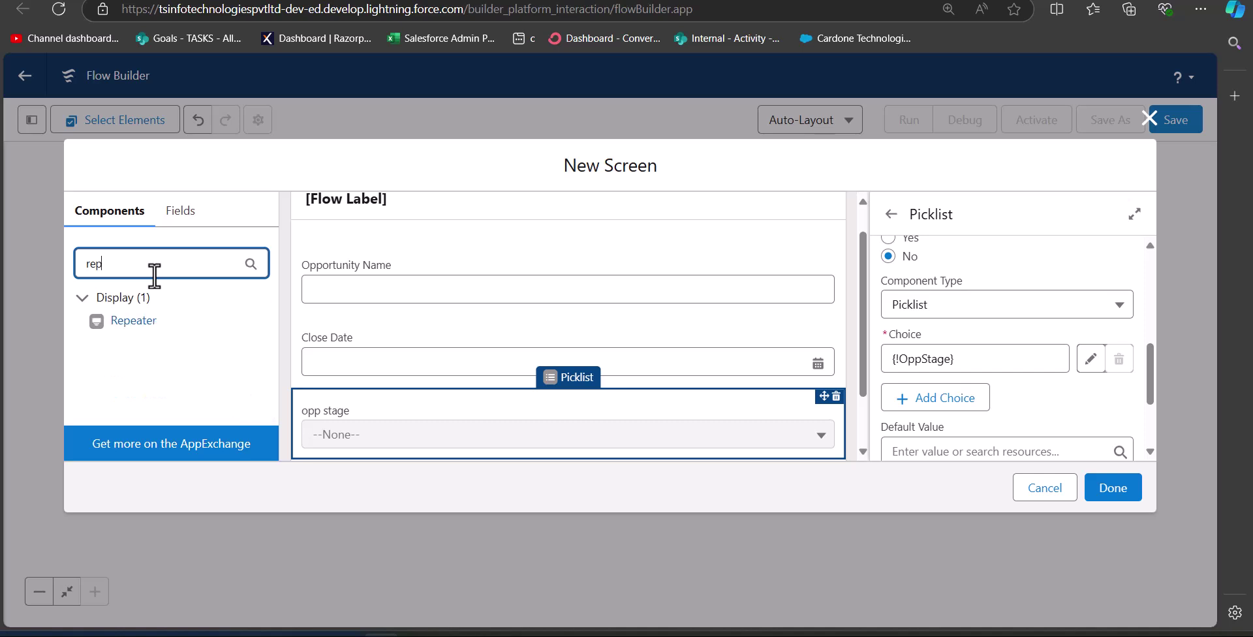
drag(152, 326, 540, 287)
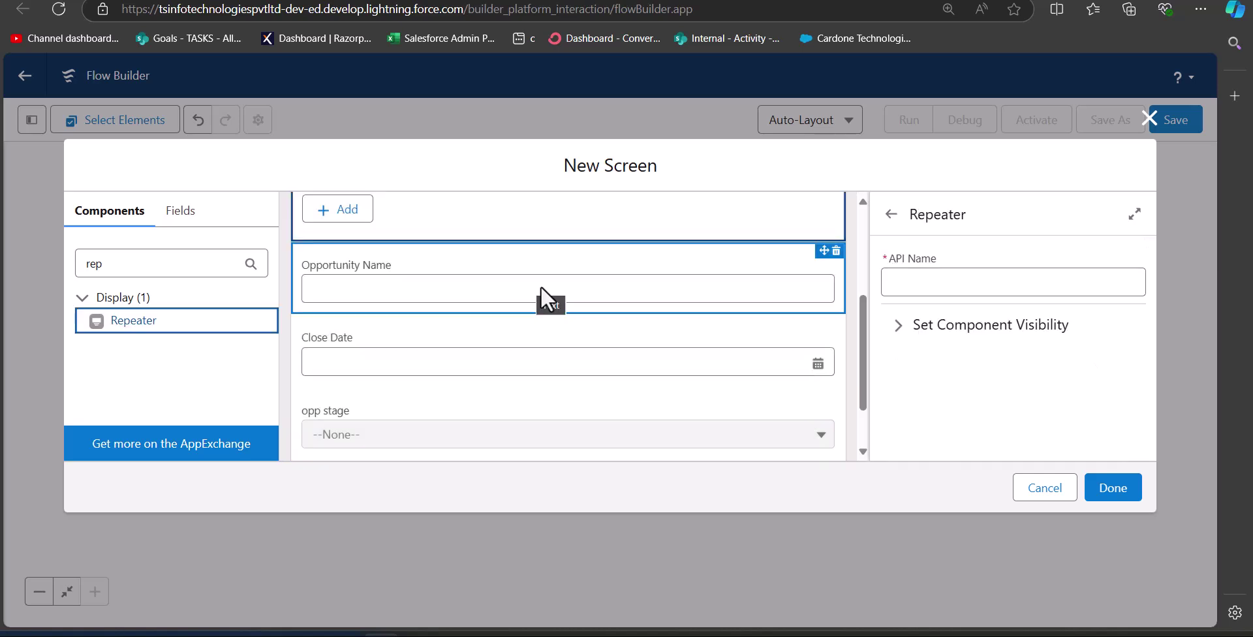
Move the Opportunity Name, Close Date and opp stage fields into the repeater in that order
scroll(523, 410, down, 2)
drag(512, 380, 526, 236)
scroll(530, 320, down, 3)
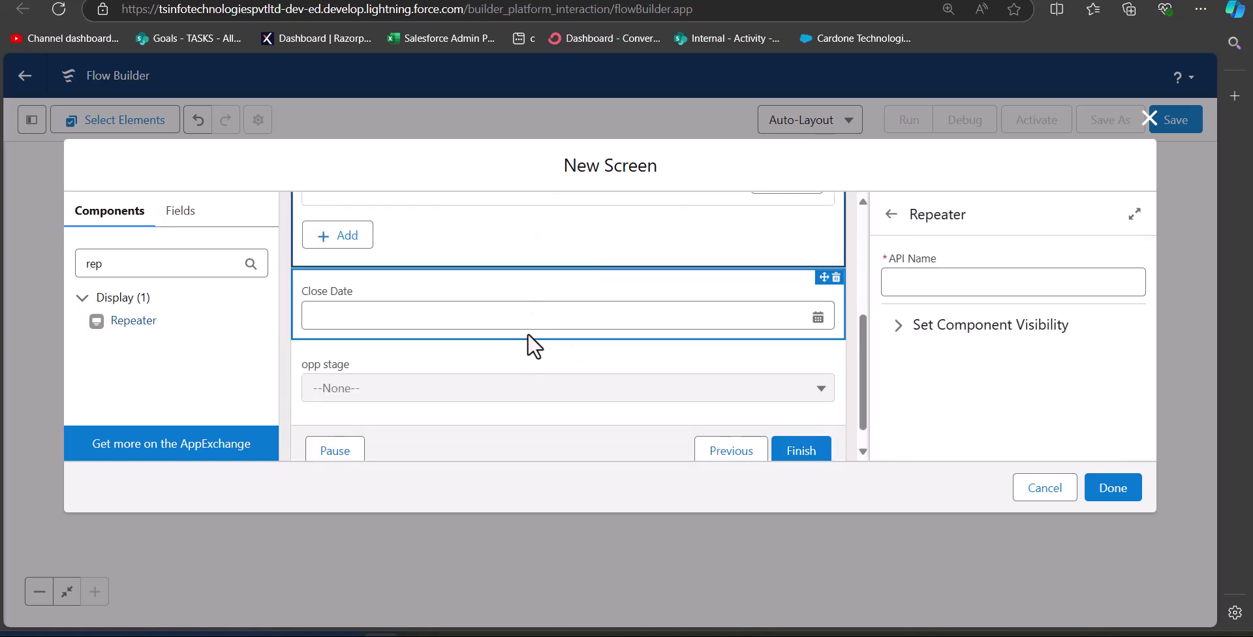
drag(527, 333, 484, 284)
scroll(484, 284, up, 2)
scroll(484, 285, down, 2)
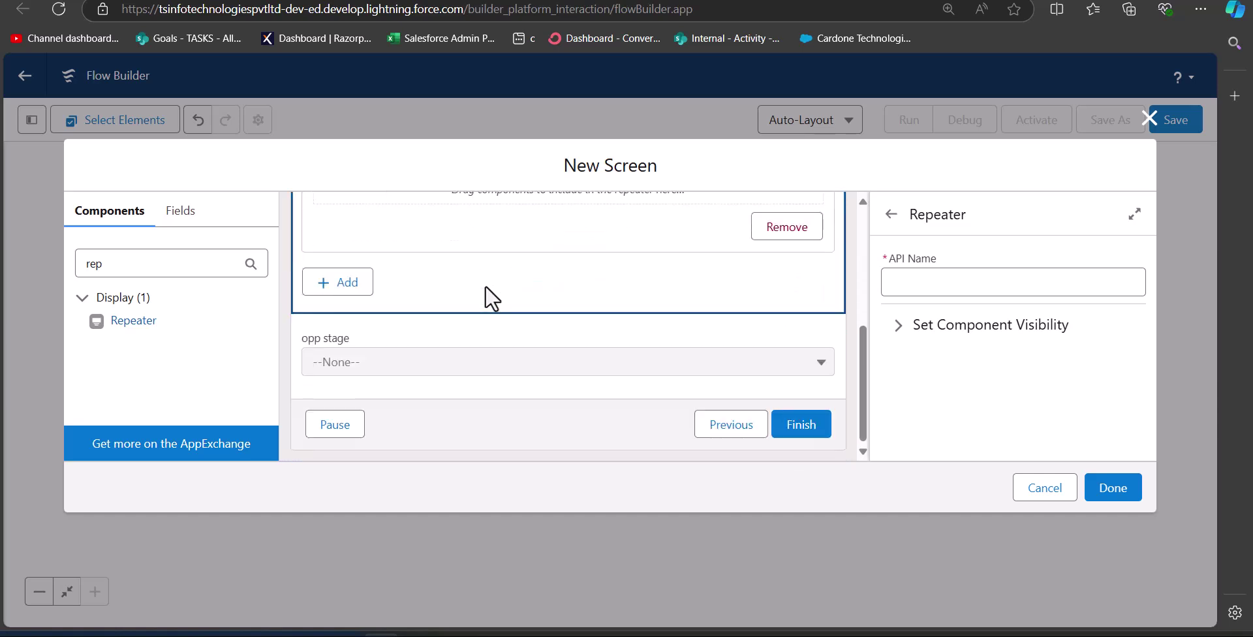
drag(491, 343, 602, 347)
scroll(521, 387, up, 2)
scroll(550, 335, up, 3)
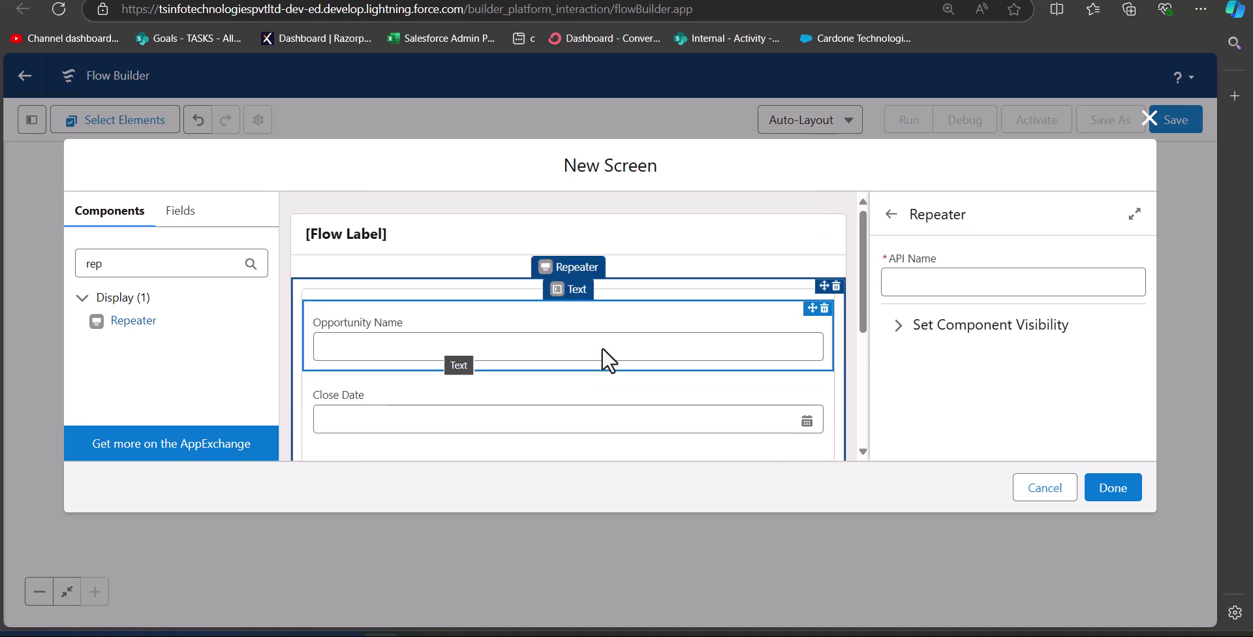
drag(601, 347, 601, 347)
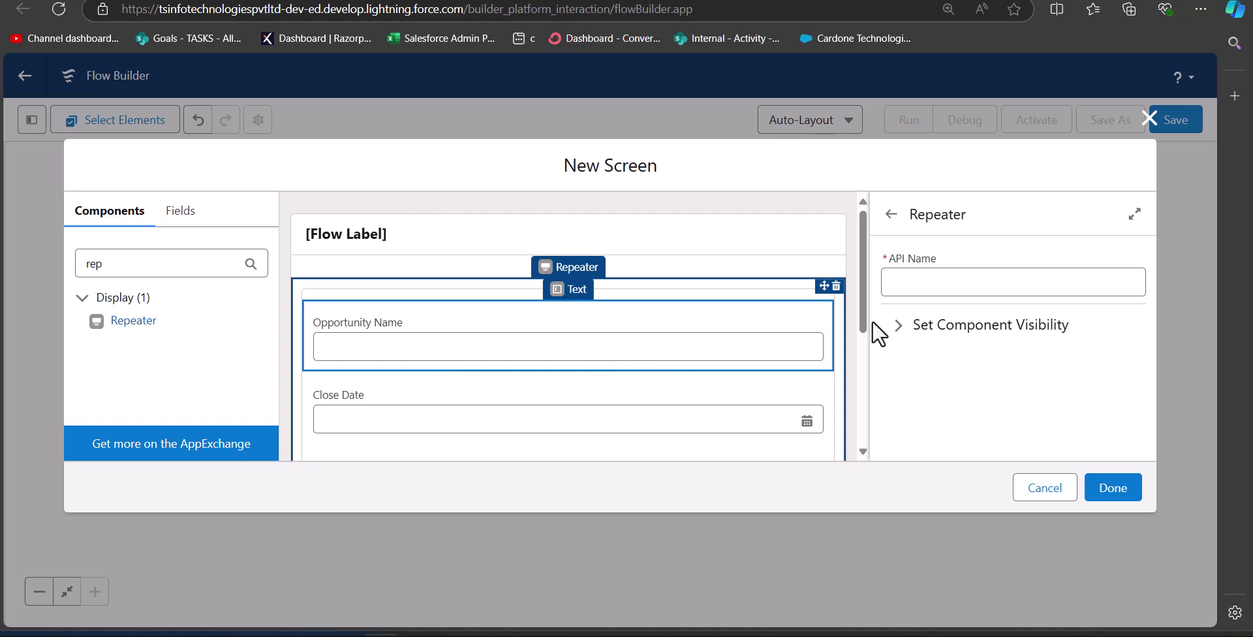
Set the repeater's API name to repeat_fields_set and finish editing the screen element
click(952, 287)
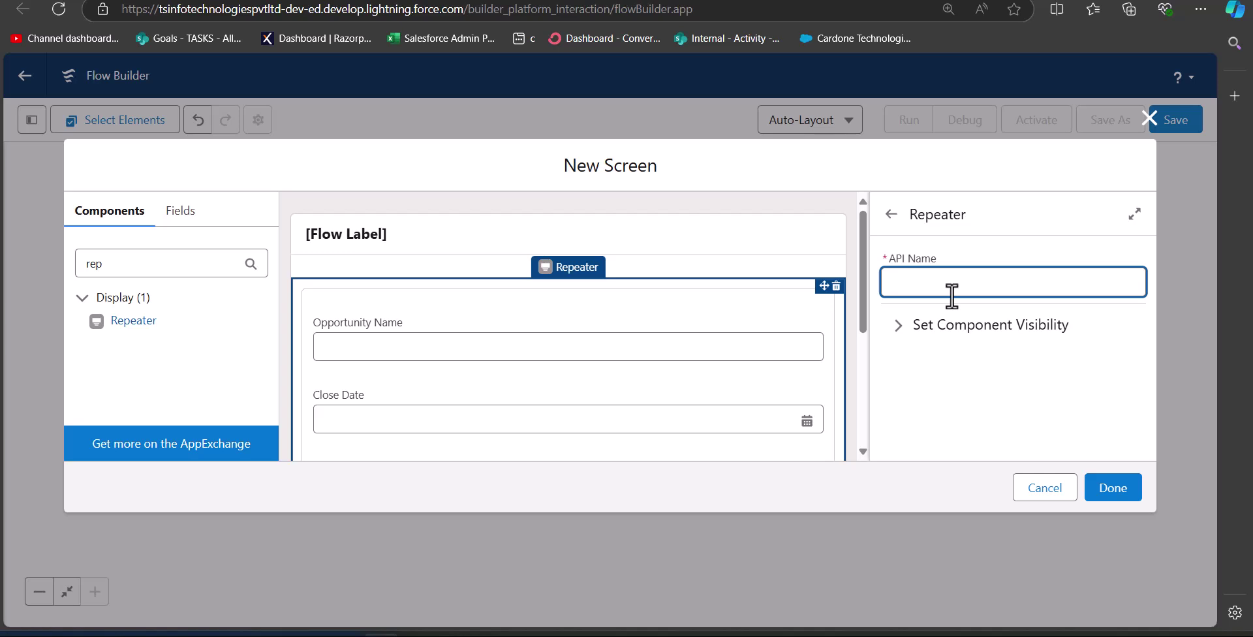
text(repeat_field)
text(s_set)
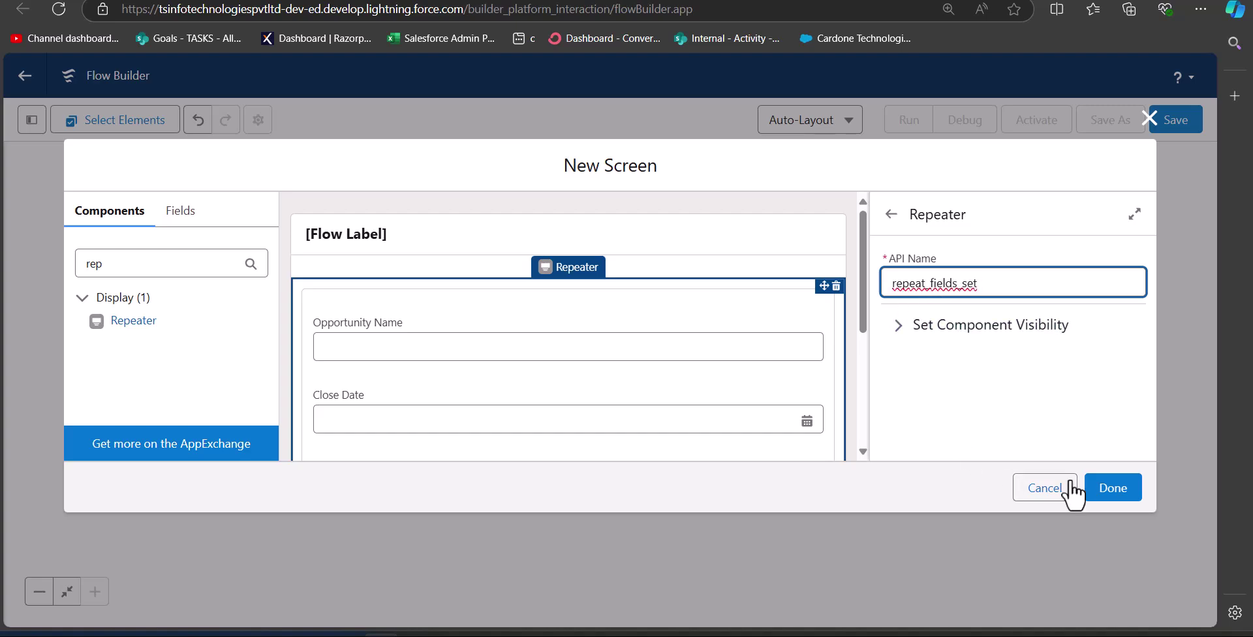
click(1111, 495)
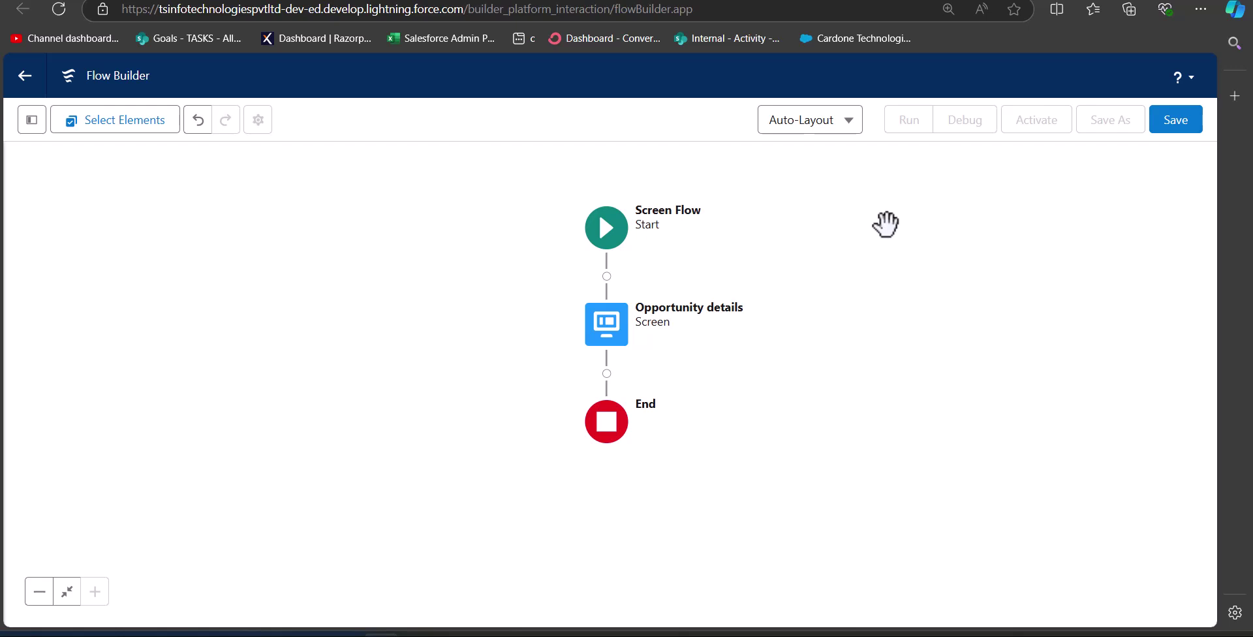
Add a Loop element after the Opportunity details screen and label it "loop in records"
click(607, 373)
scroll(858, 383, down, 5)
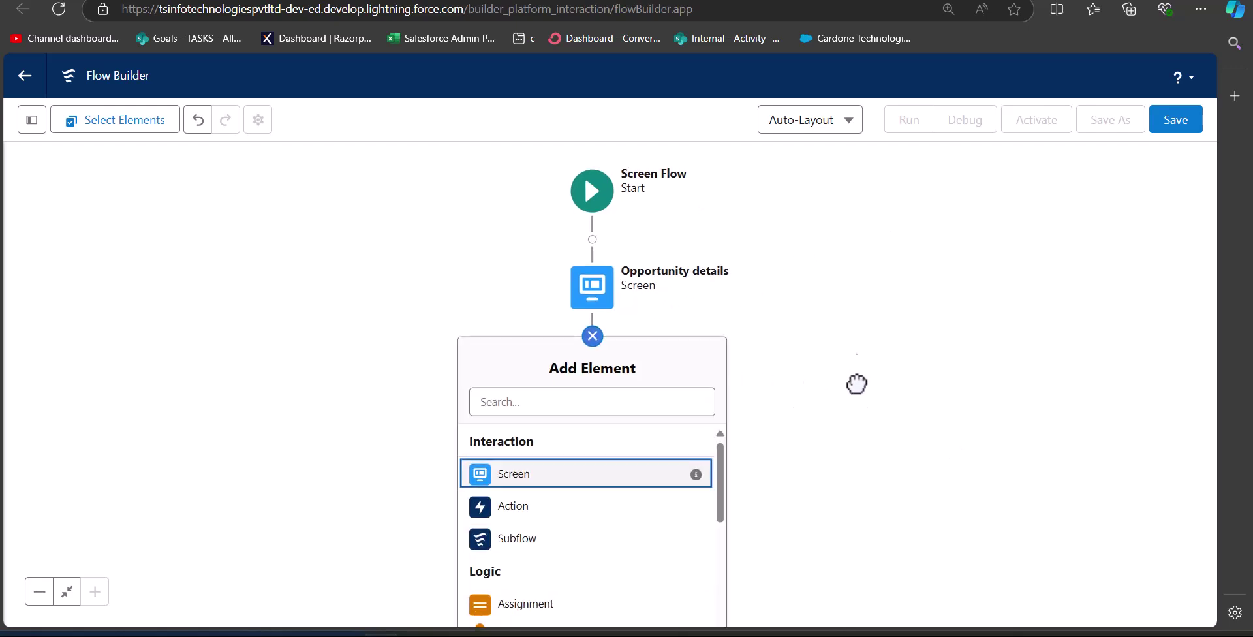
scroll(522, 418, down, 3)
click(473, 375)
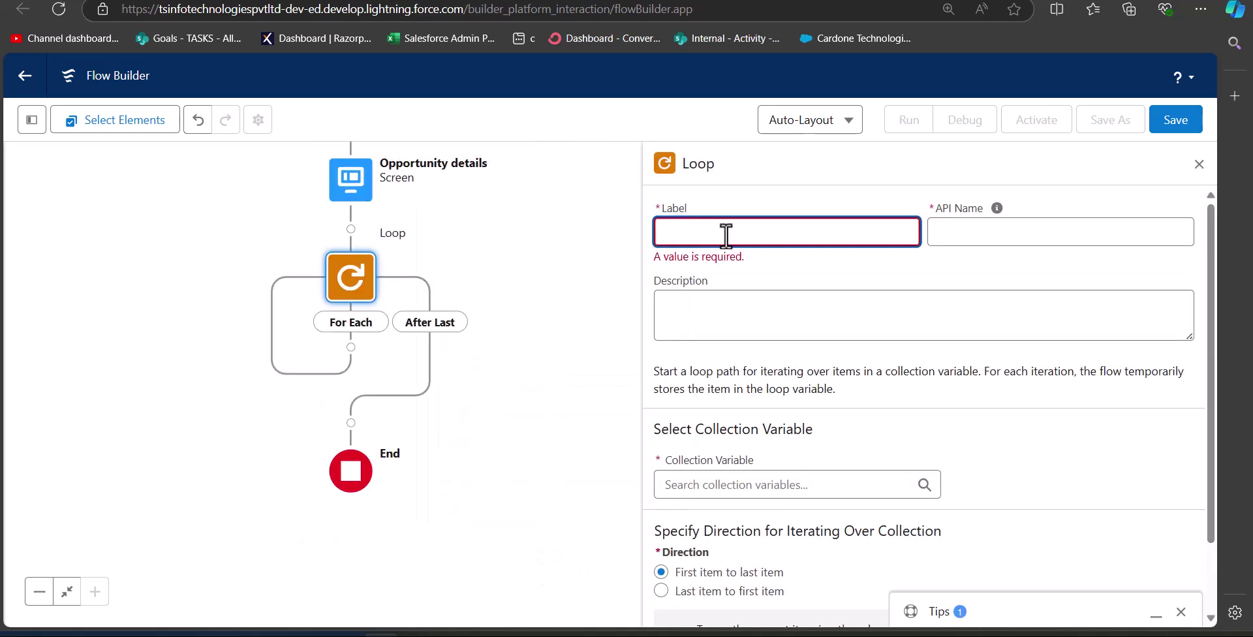
text(loop in records)
click(975, 277)
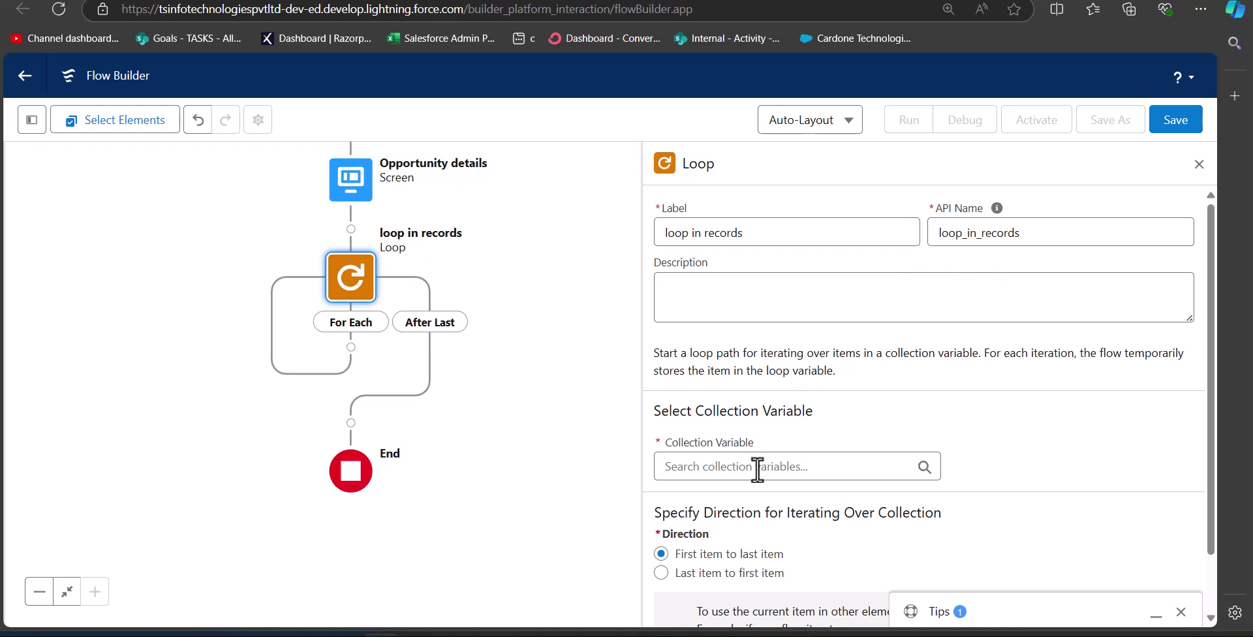
Set the loop's collection variable to All Items of repeat_fields_set from the Opportunity details screen and close the loop's settings
click(723, 466)
scroll(772, 500, down, 1)
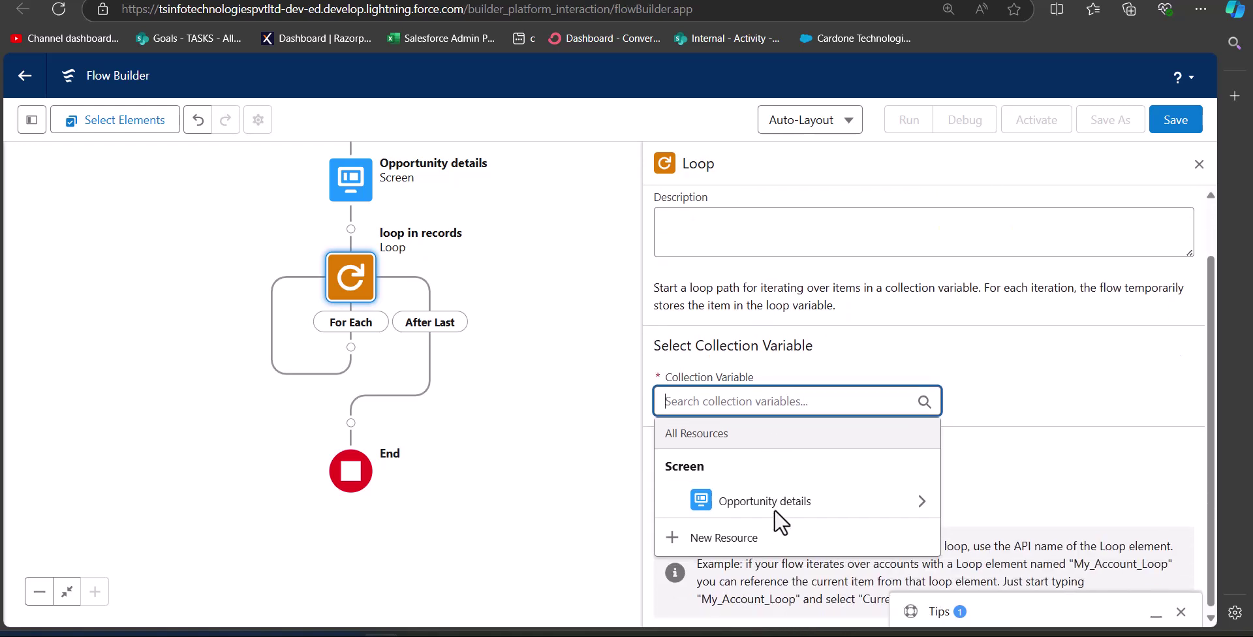
click(808, 506)
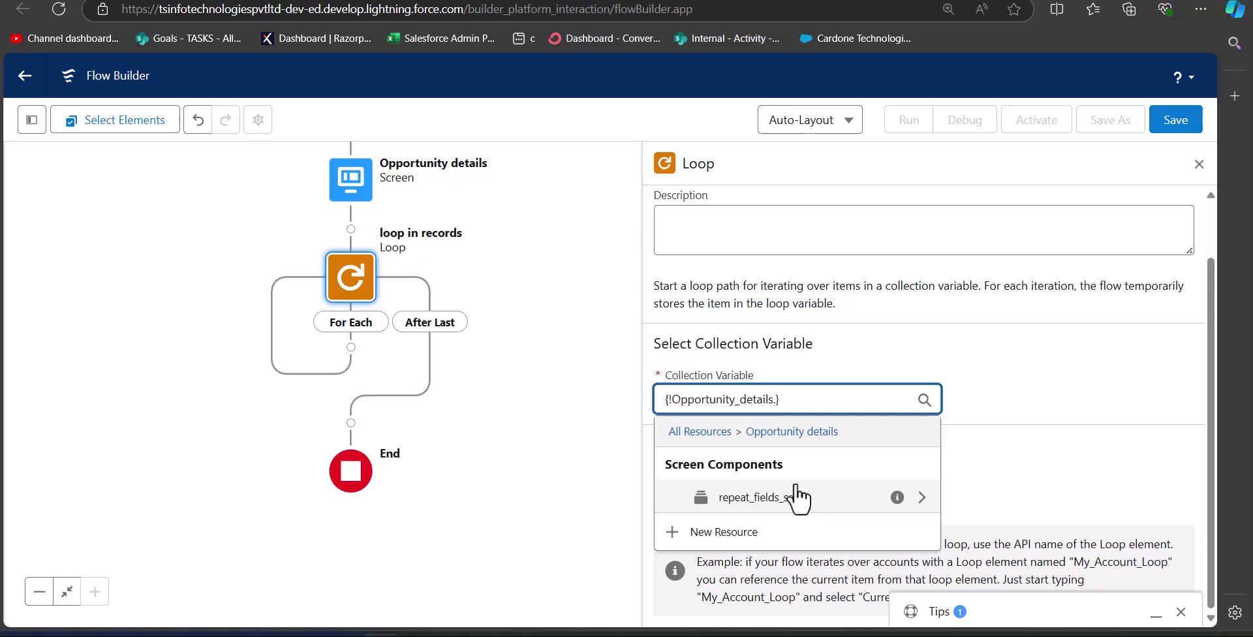
click(760, 502)
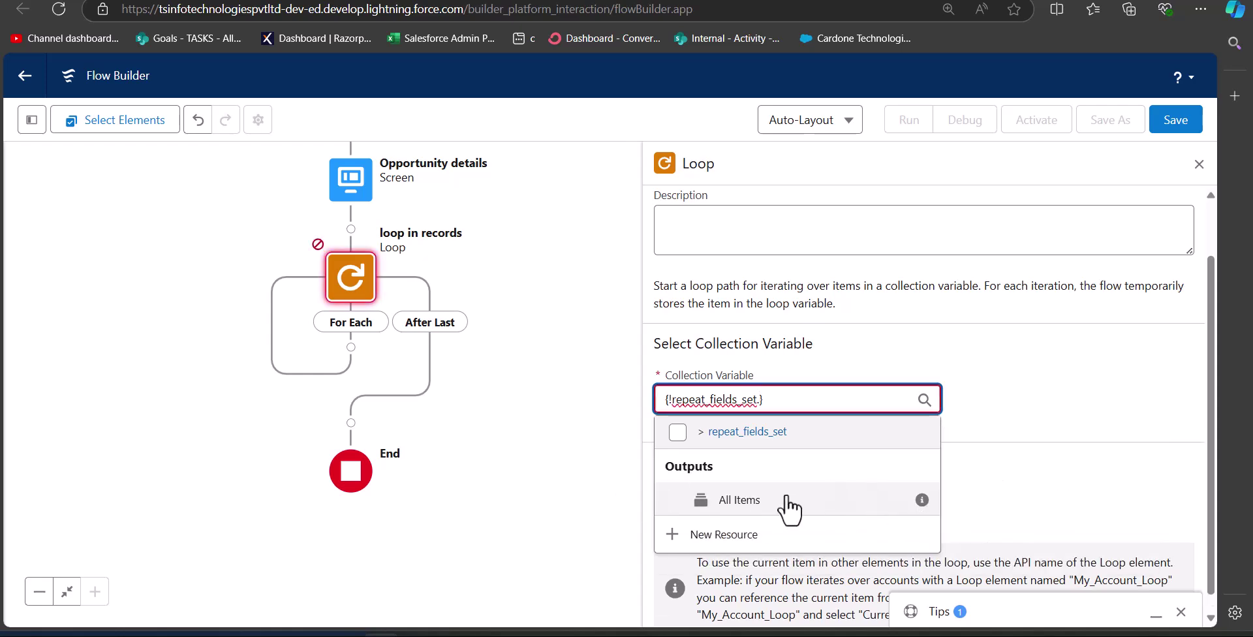
click(789, 503)
key(Escape)
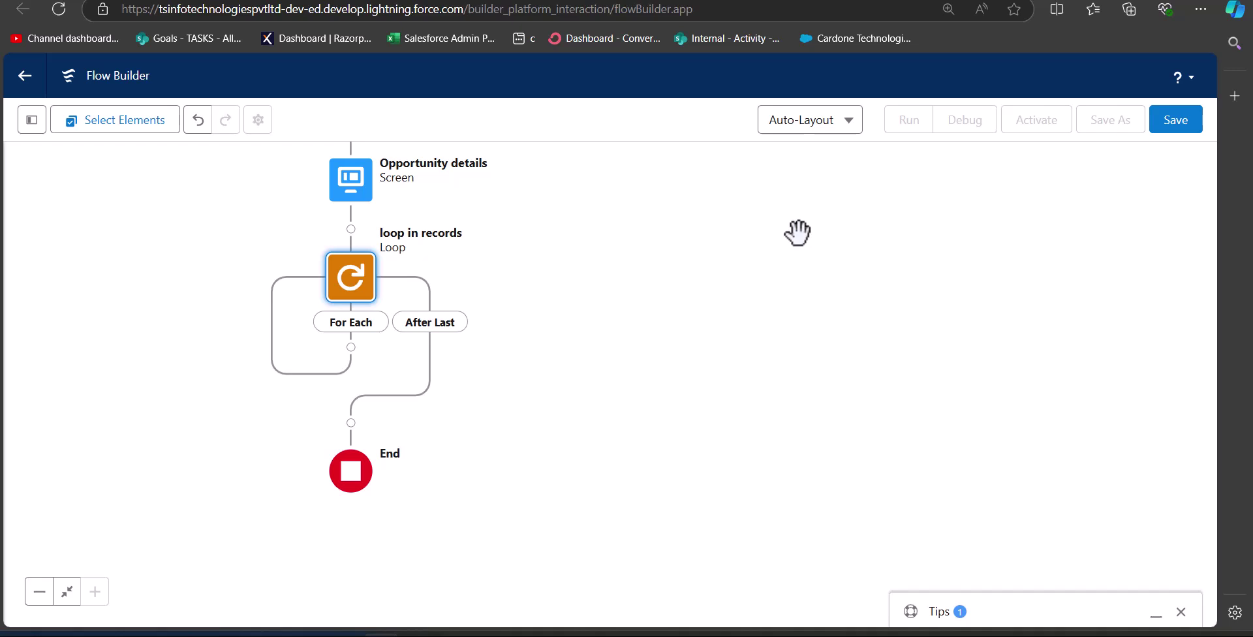
click(797, 233)
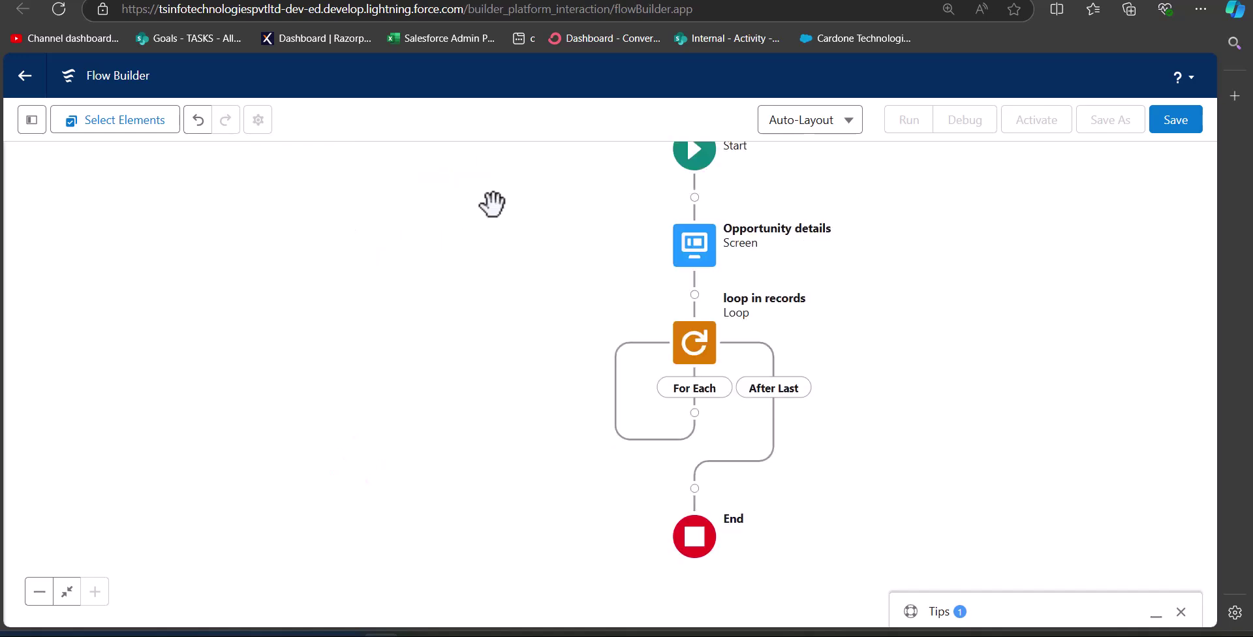
Create a new resource of type Variable with the API name opportunity_rcrdvar
click(30, 120)
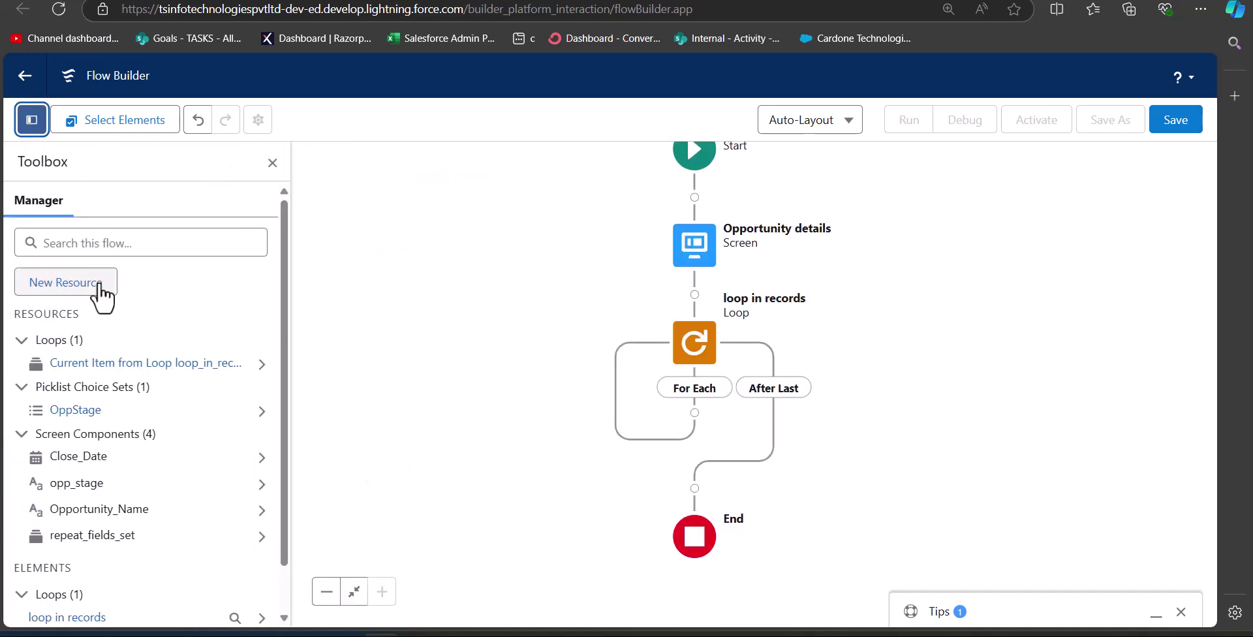
click(79, 294)
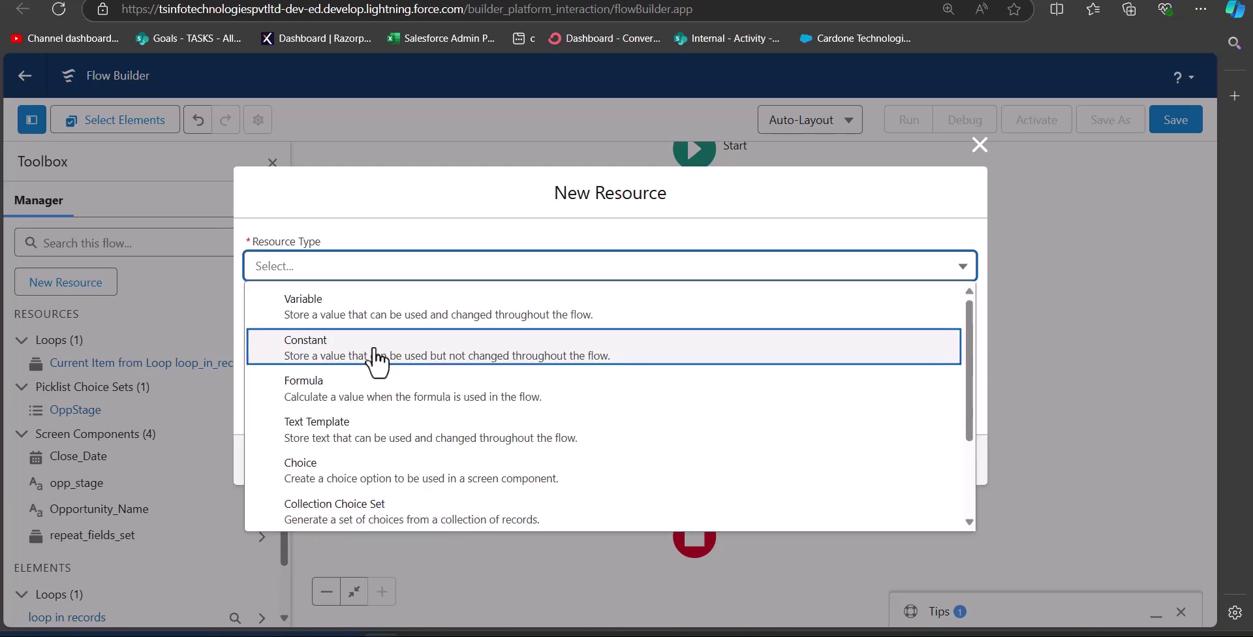
click(329, 320)
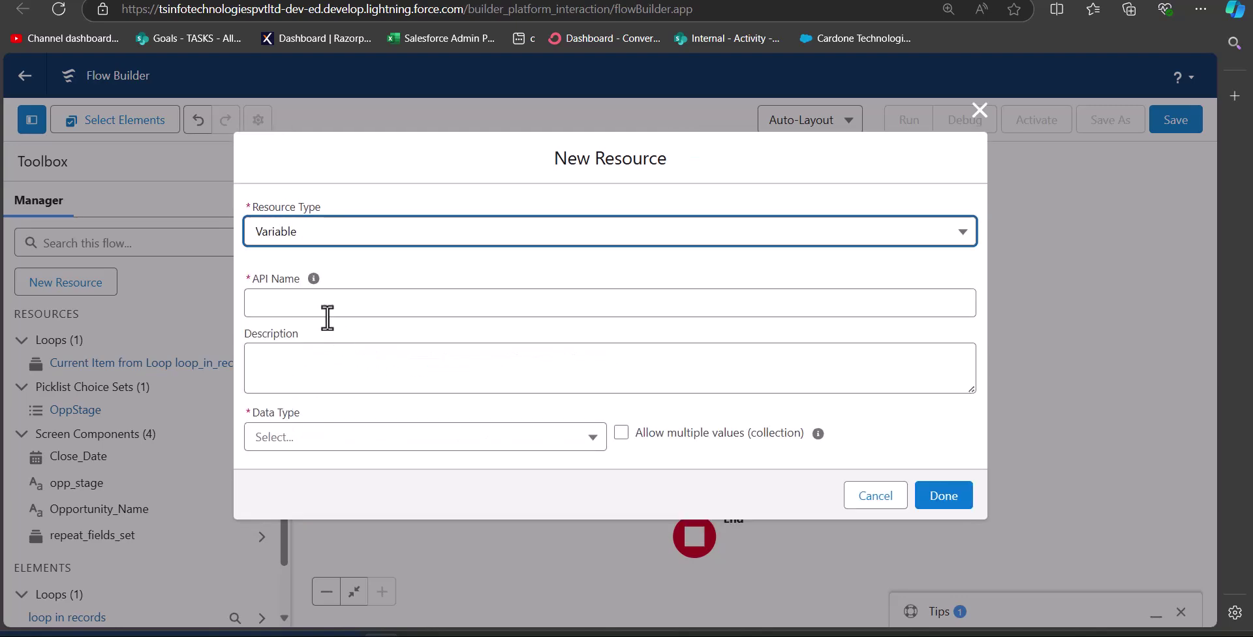
click(305, 309)
text(opportunity_rcrdvar)
Give the opportunity_rcrdvar variable the data type Record and the object Opportunity, and save it
click(448, 438)
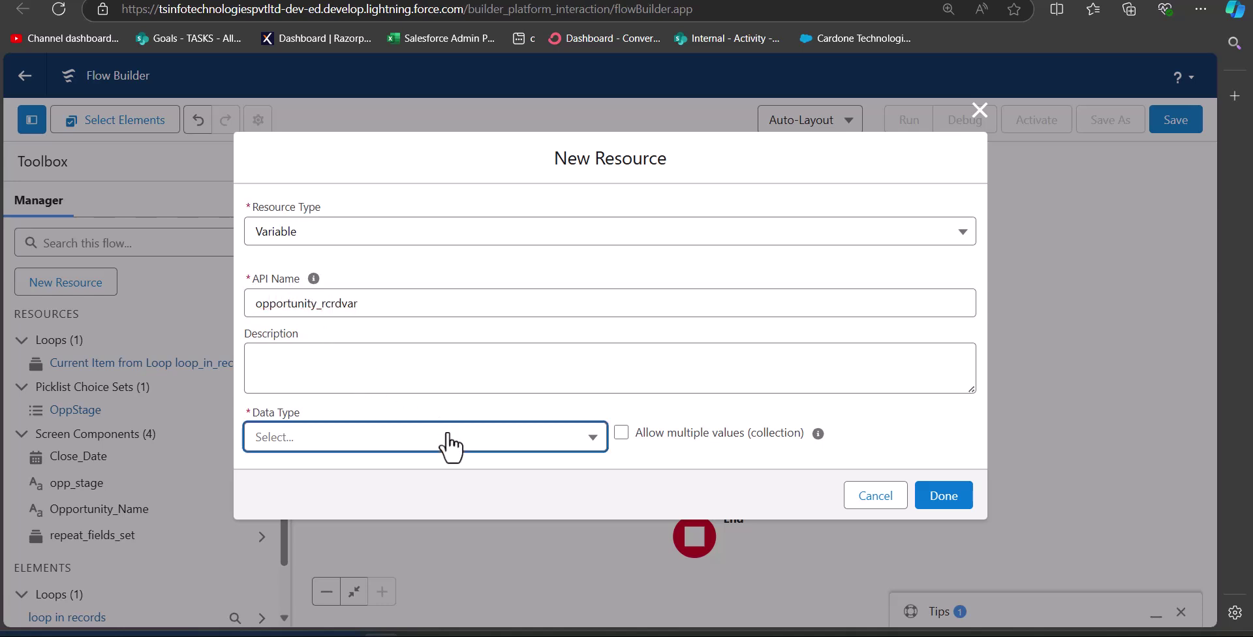
click(427, 242)
click(462, 458)
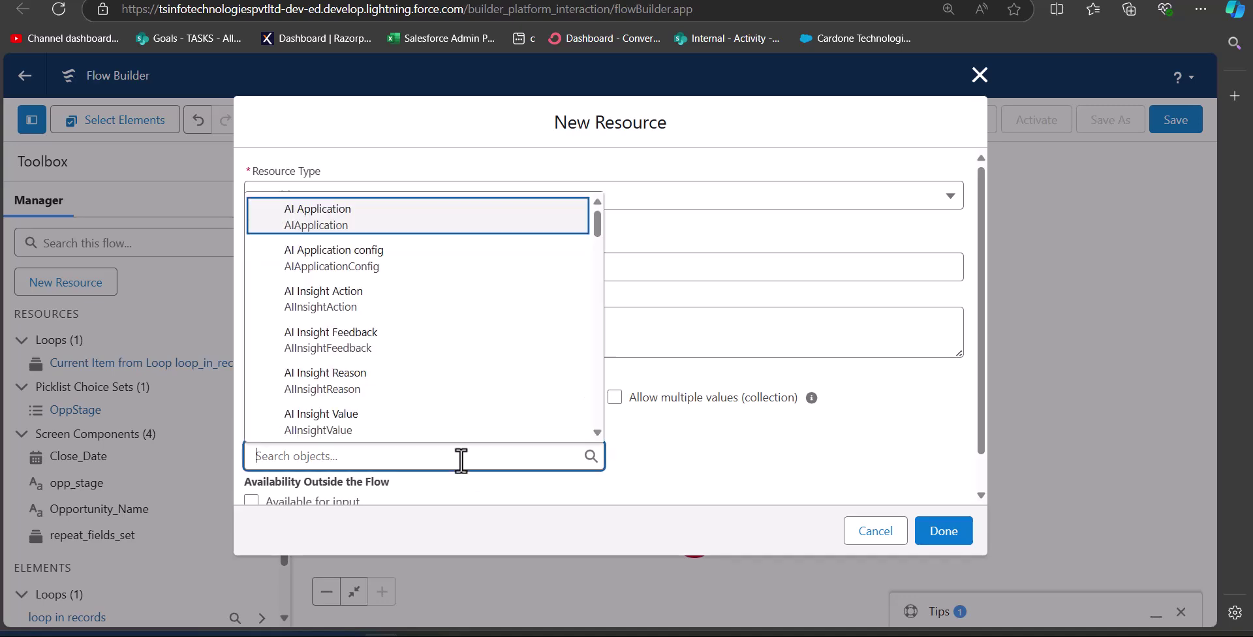
text(Oppo)
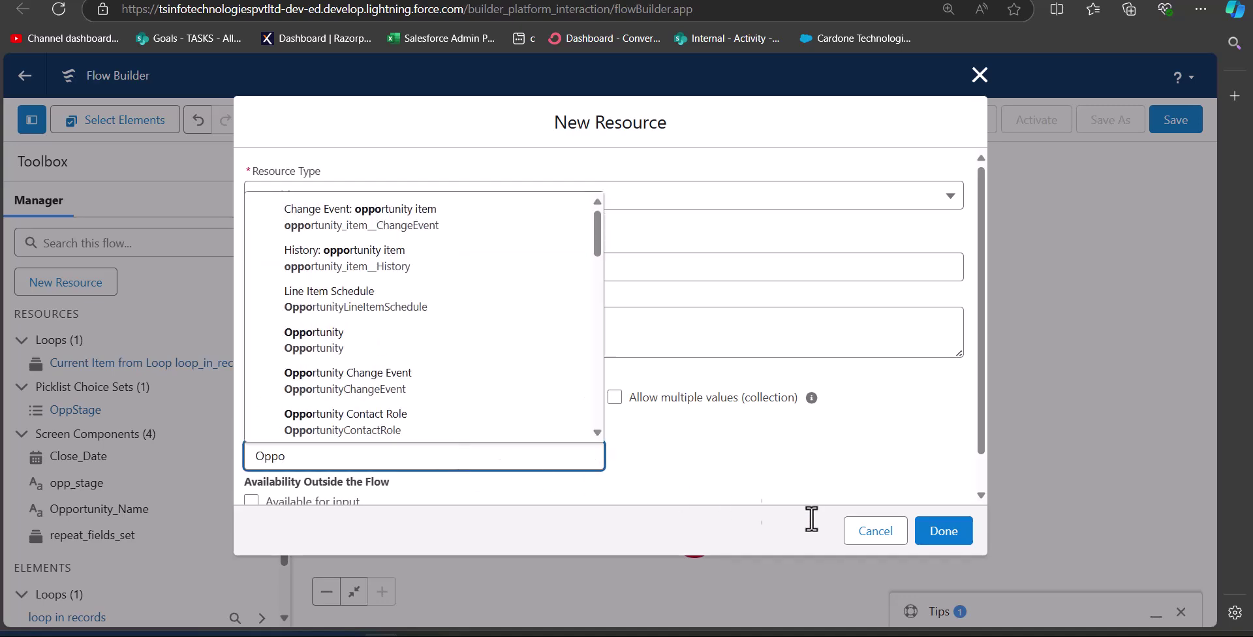
key(Return)
click(940, 545)
Create another resource of type Variable with the API name Opp_collectionvar
click(91, 306)
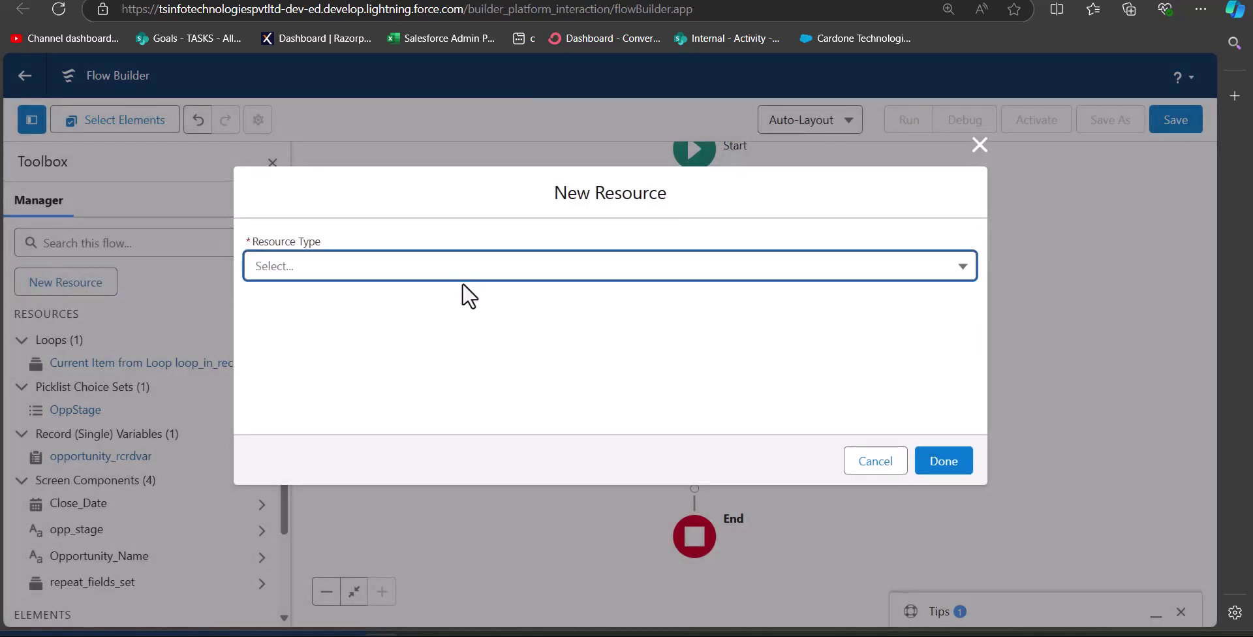
click(447, 274)
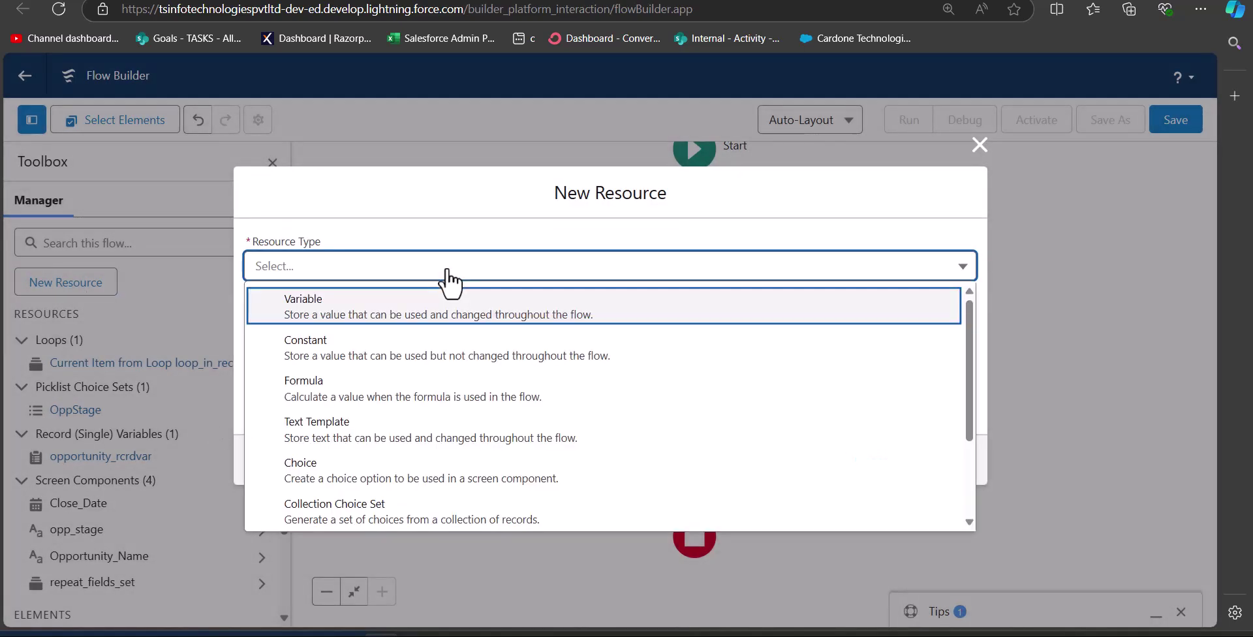
click(420, 315)
click(406, 303)
text(Opp_collectionvar)
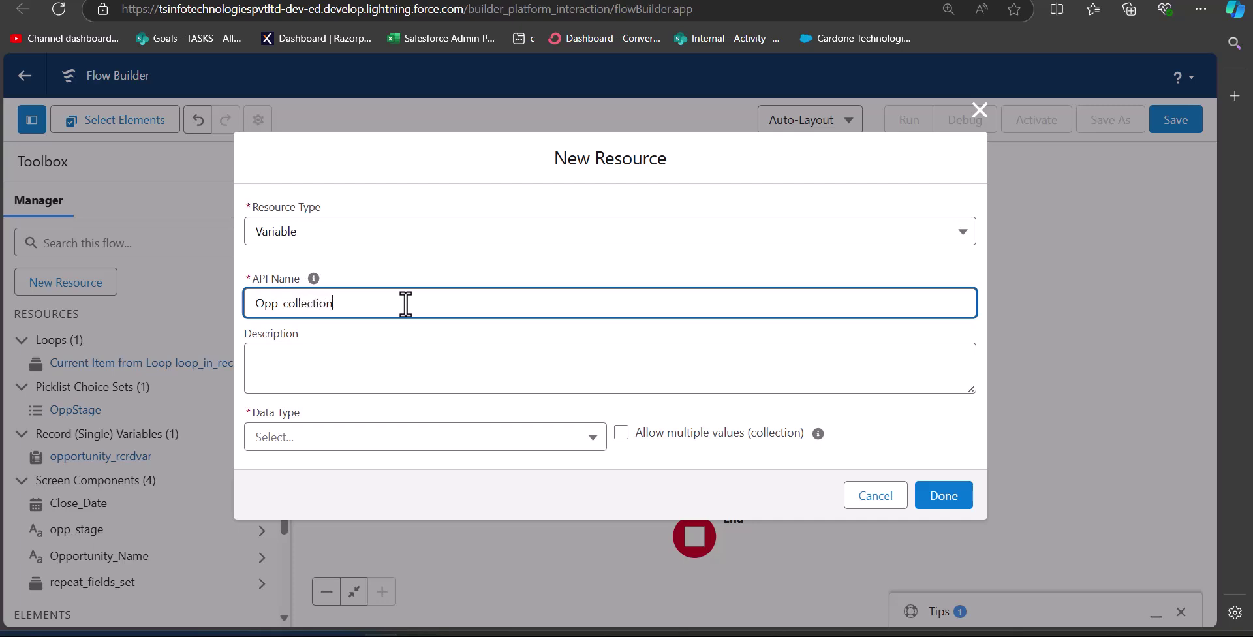
Give the collection variable the data type Record and the object Opportunity, allow multiple values, and save it
click(436, 437)
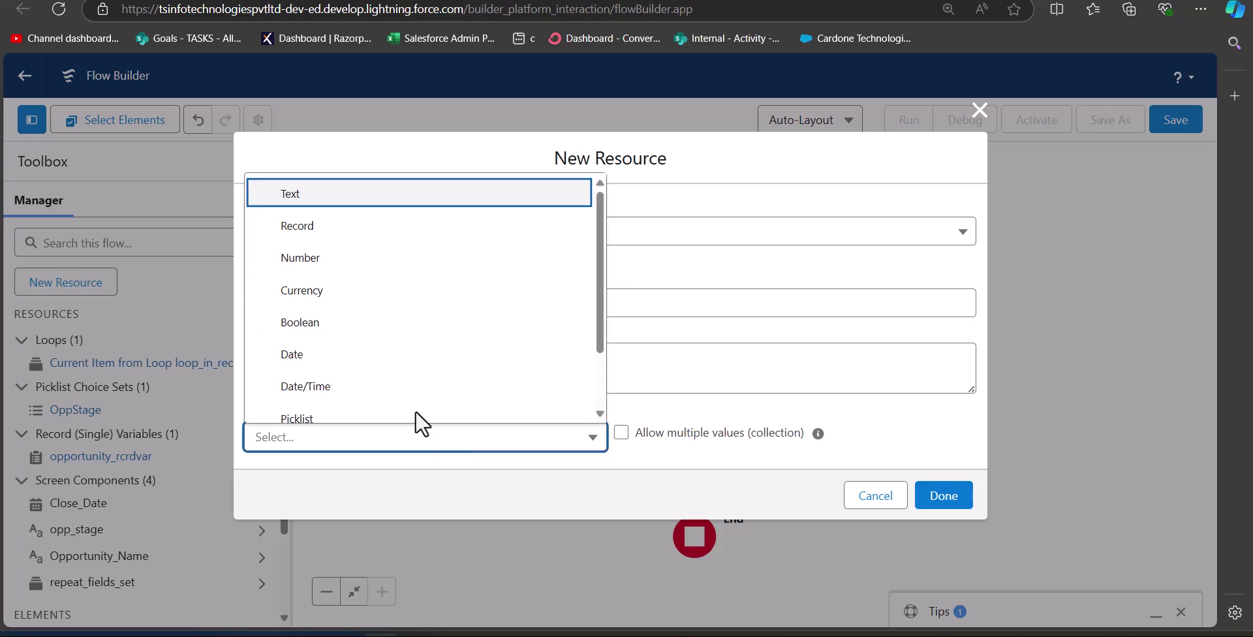
click(367, 225)
click(376, 418)
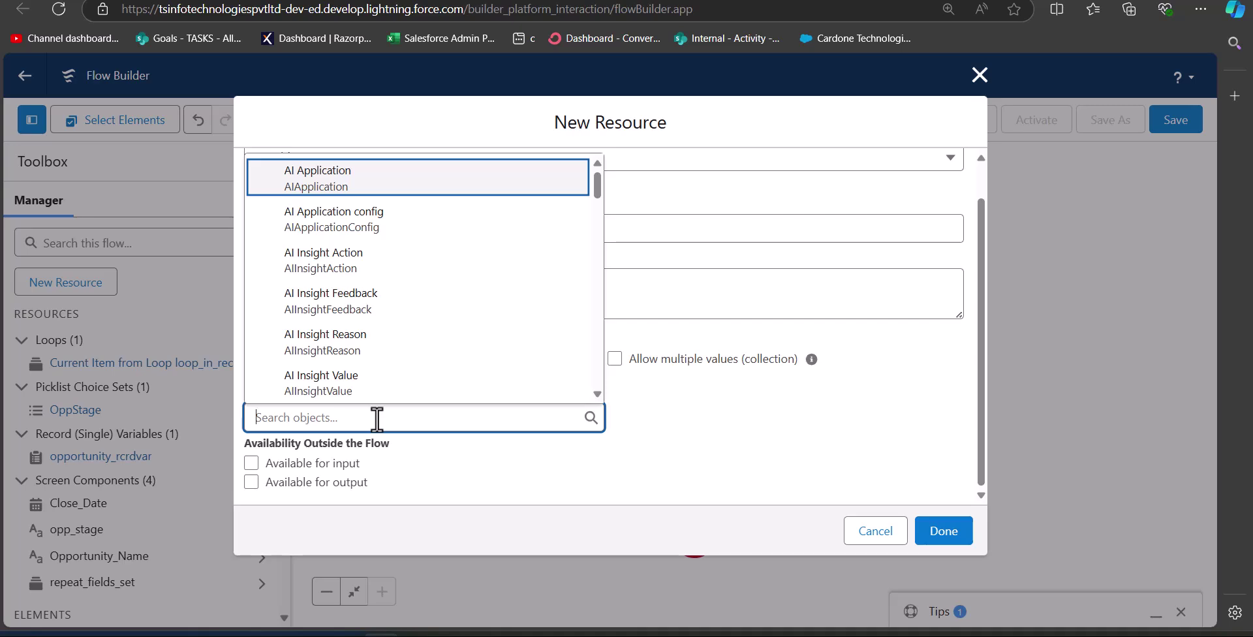
text(opp)
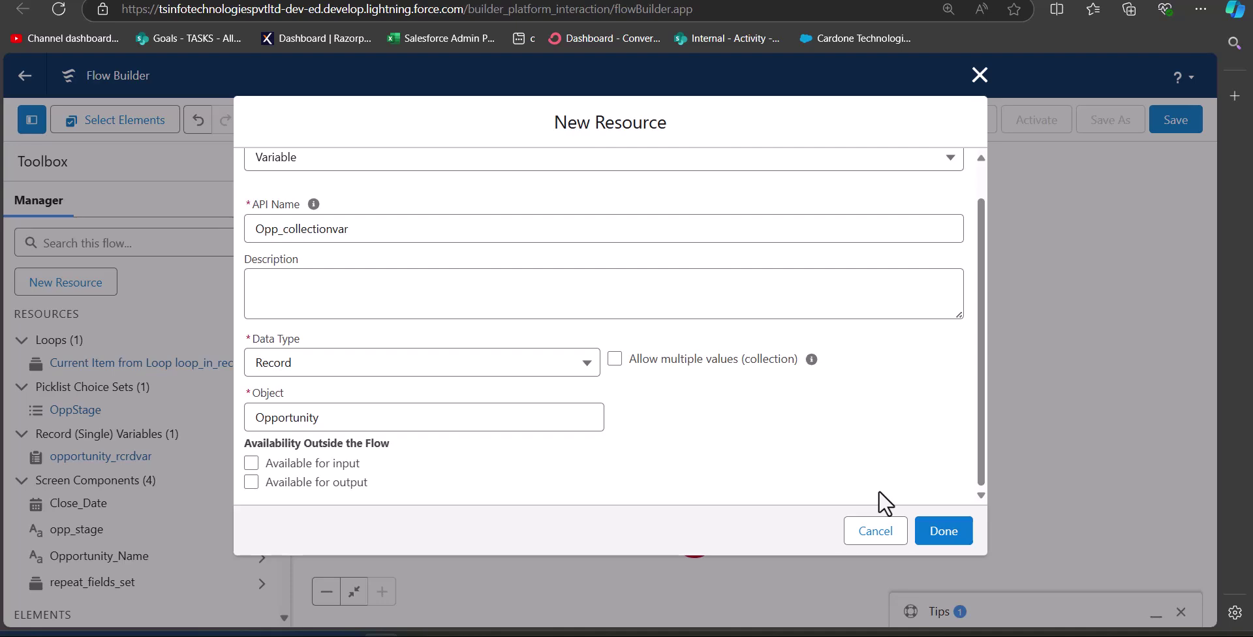
click(946, 539)
click(940, 533)
Add an Assignment element after the loop in records loop, between its After Last path and the End element
drag(876, 443, 785, 340)
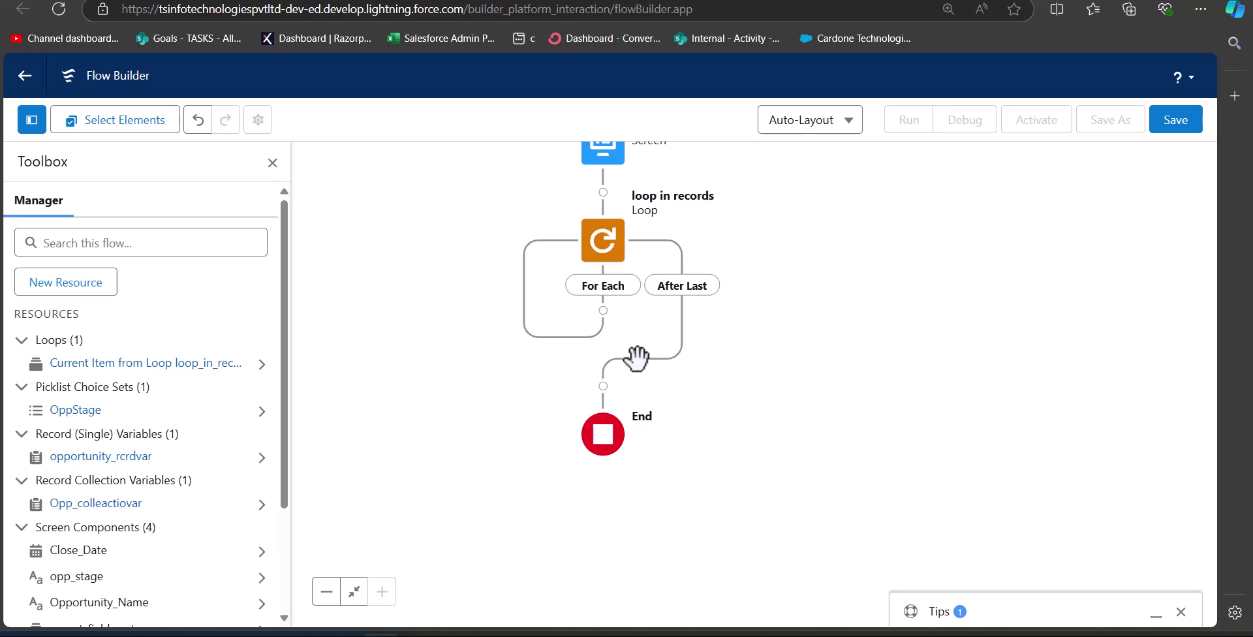
click(603, 386)
scroll(816, 447, down, 3)
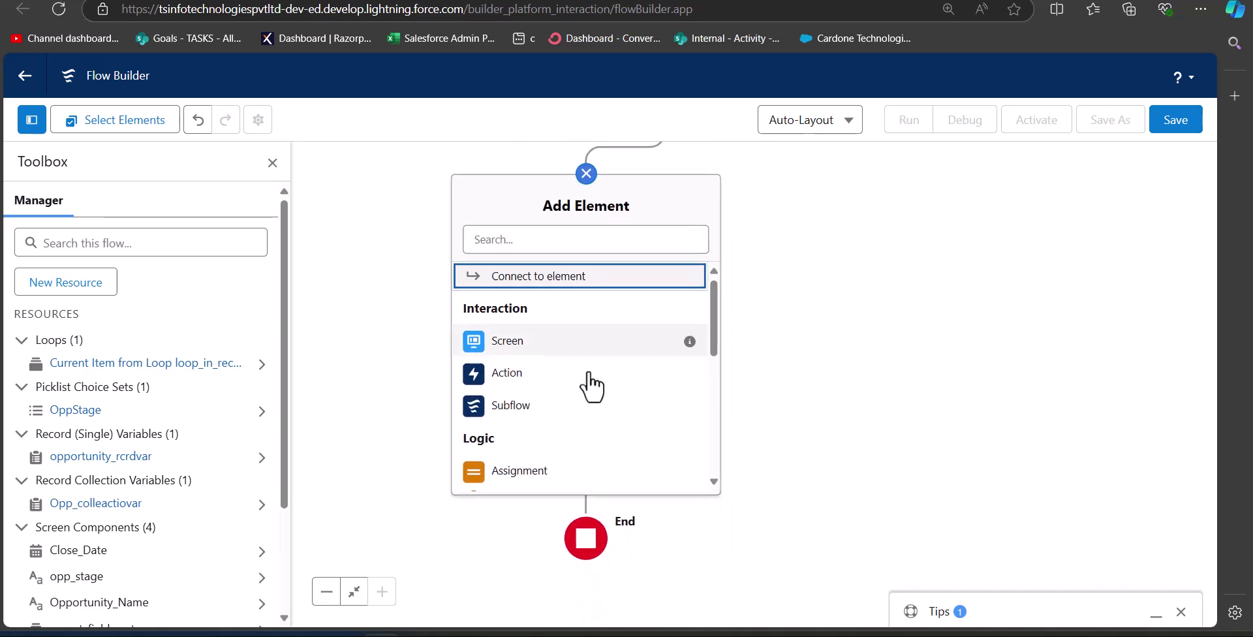
scroll(568, 382, down, 1)
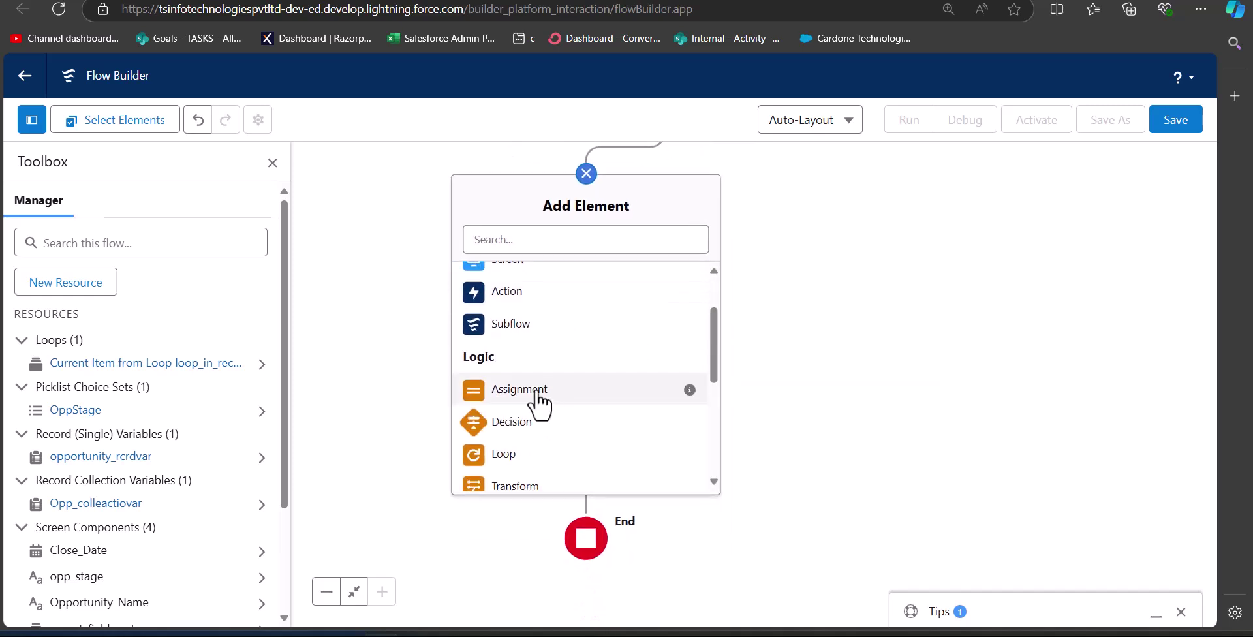
click(535, 390)
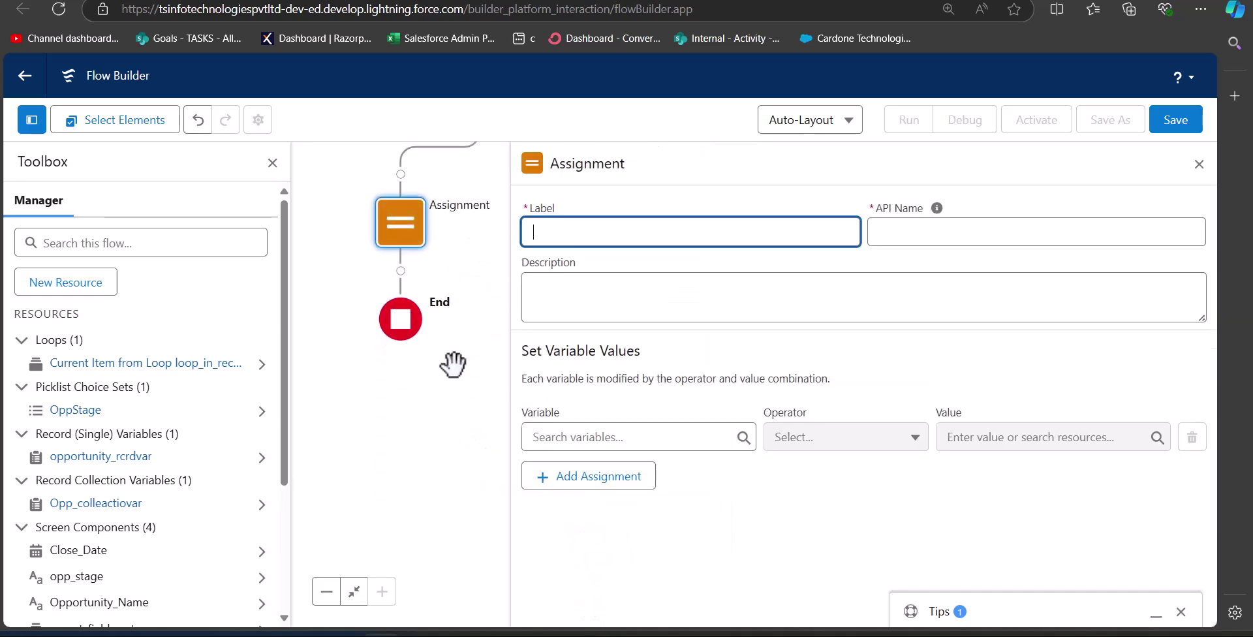
Label the new assignment element Assign Opportunity records
drag(448, 285, 467, 391)
click(1008, 225)
click(638, 233)
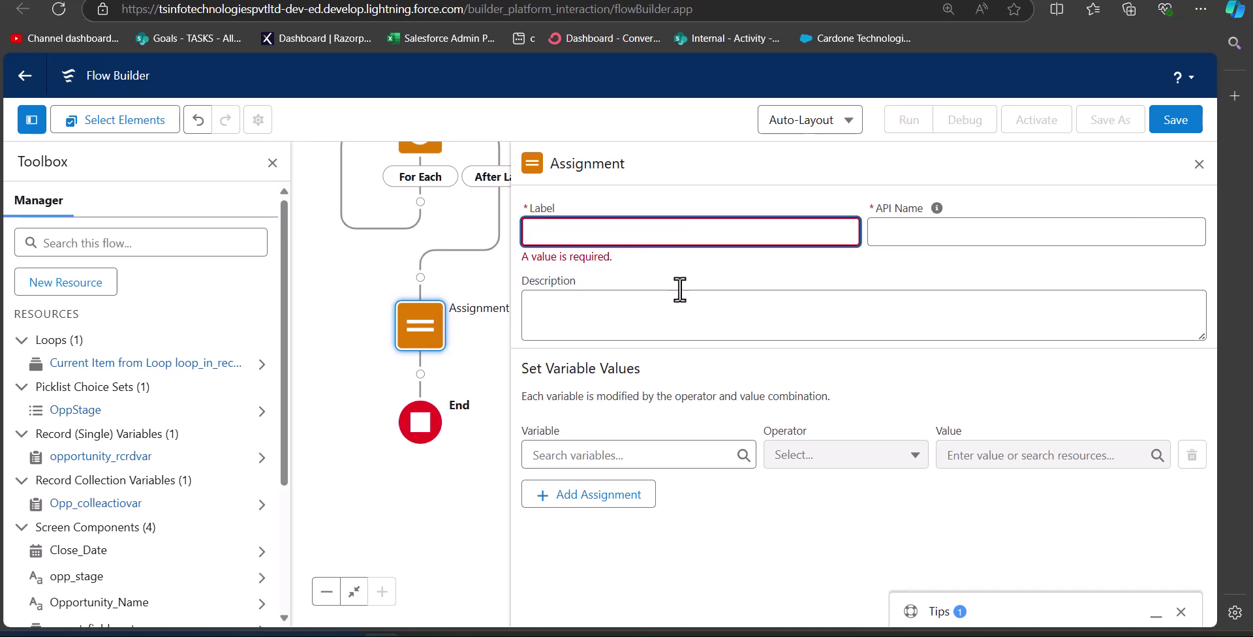
text(Assign Opportunity records)
click(855, 515)
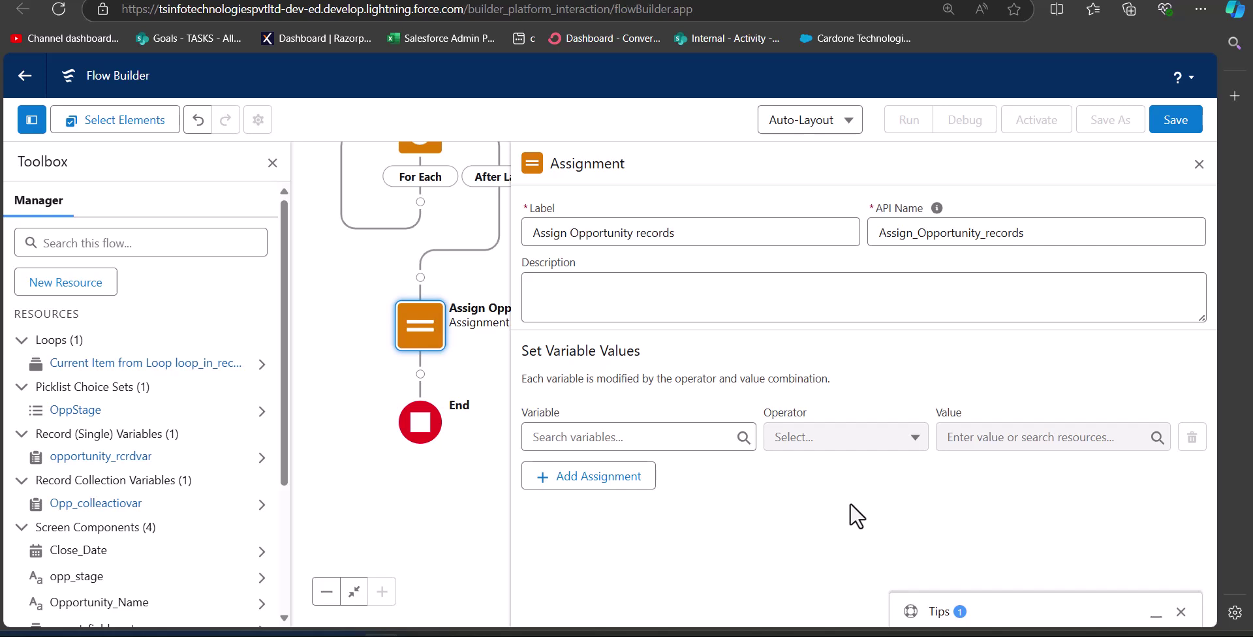
Assign the loop's current item Opportunity_Name to the Name field of opportunity_rcrdvar with the Equals operator
click(719, 441)
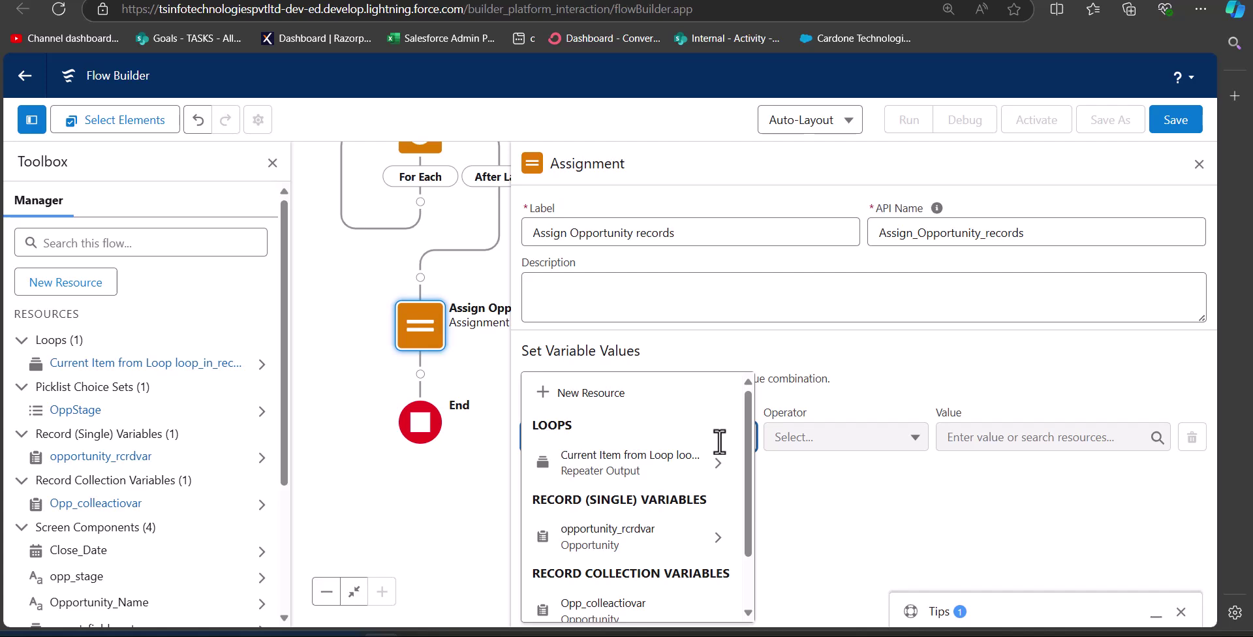
scroll(652, 509, down, 1)
click(649, 473)
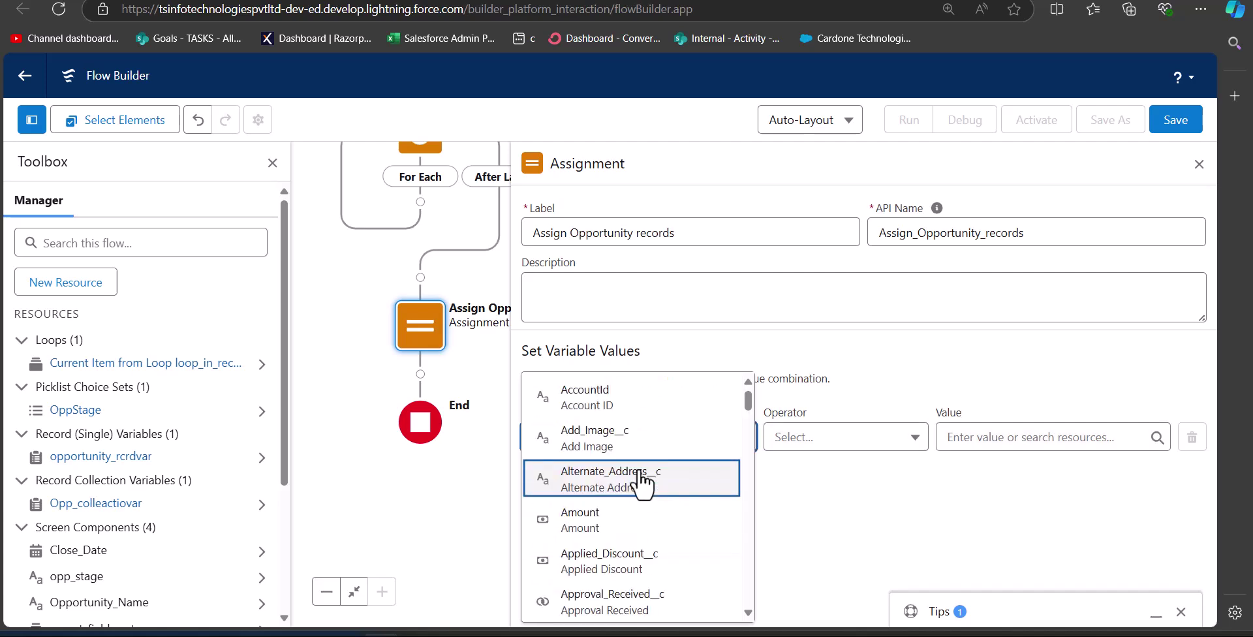
scroll(643, 480, down, 5)
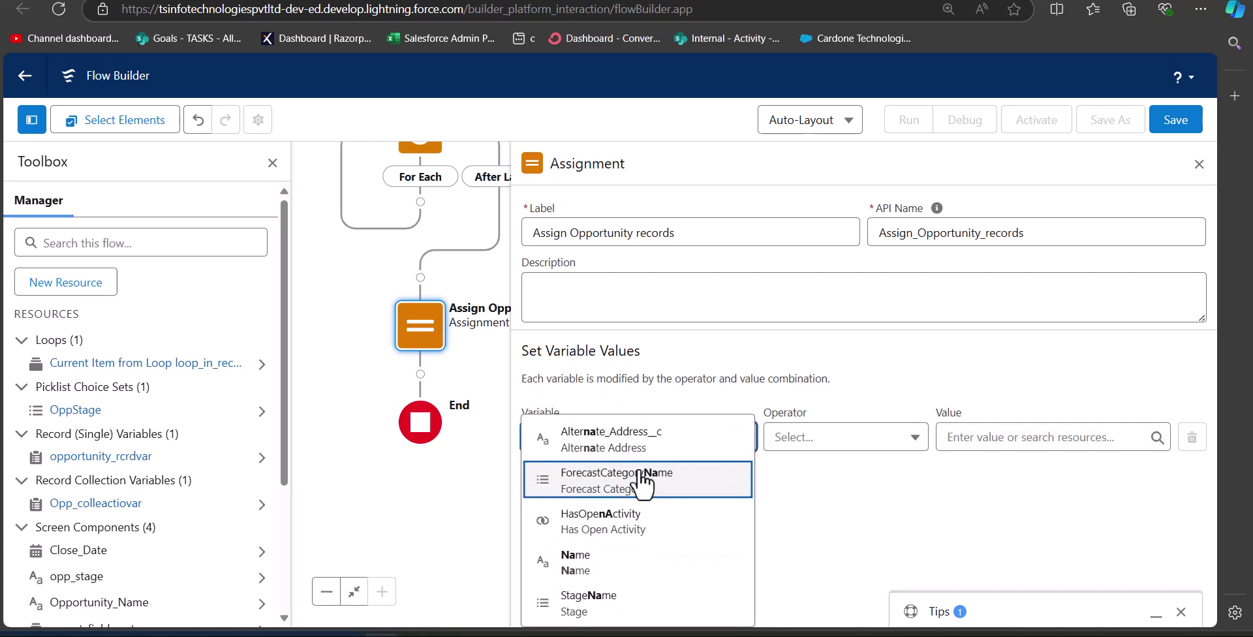
click(641, 557)
click(1163, 439)
click(1042, 438)
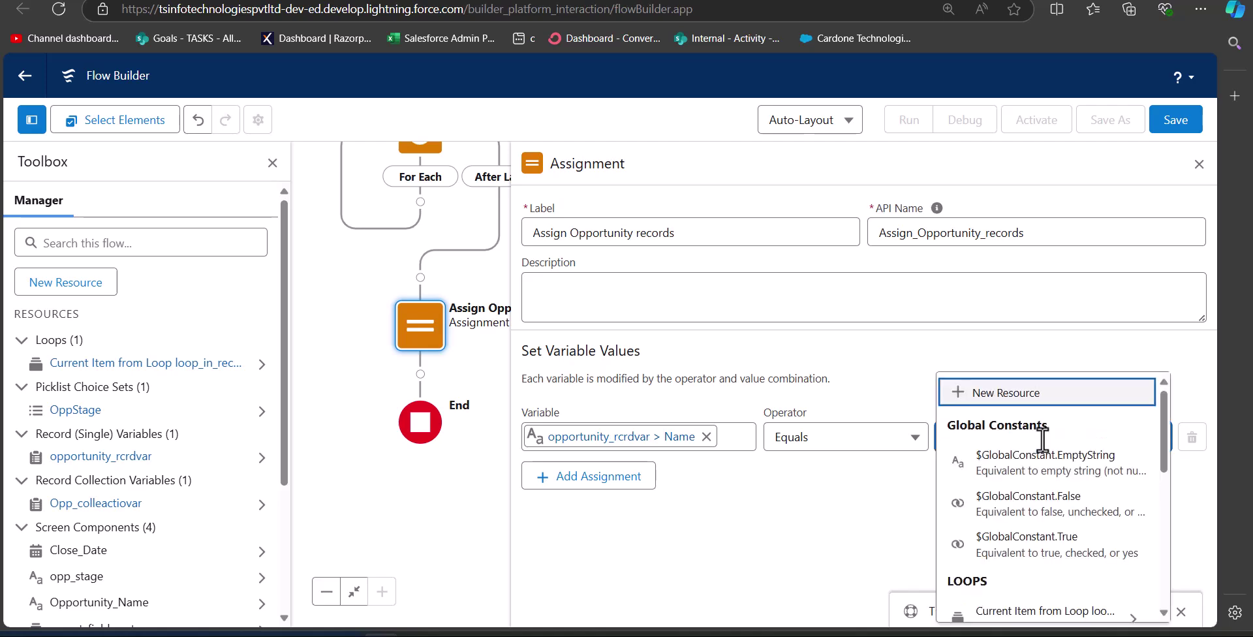
scroll(1043, 450, down, 3)
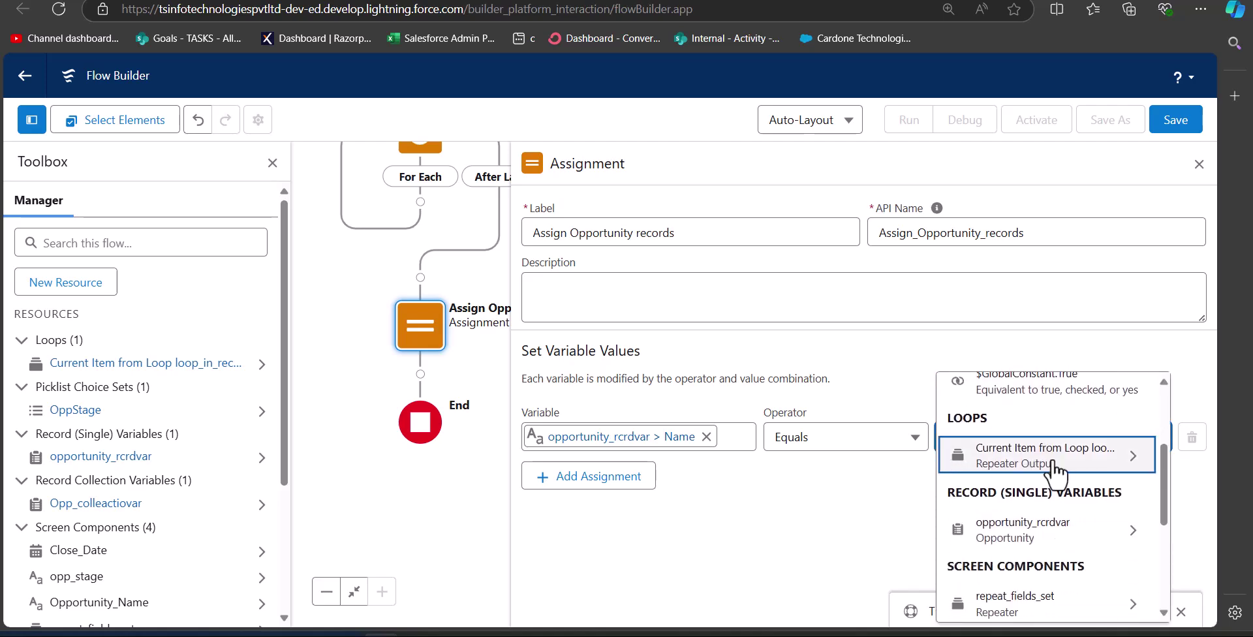
click(1031, 462)
click(1041, 312)
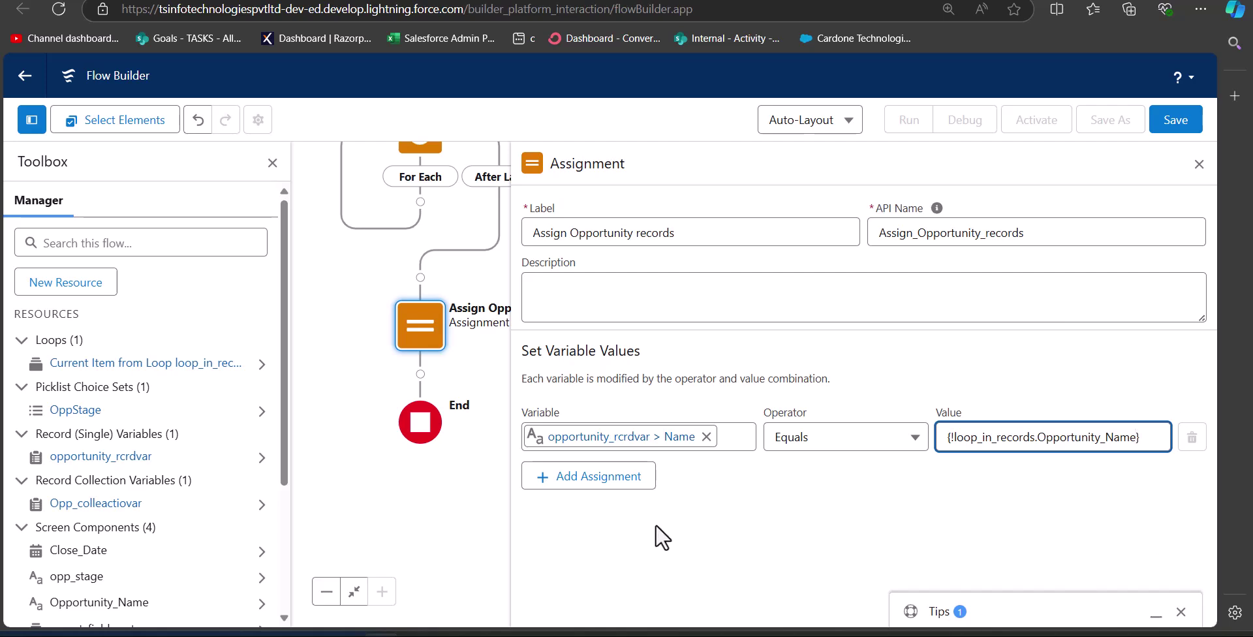
Add a second assignment setting opportunity_rcrdvar's Close Date equal to the Close_Date of the loop's current item
click(570, 484)
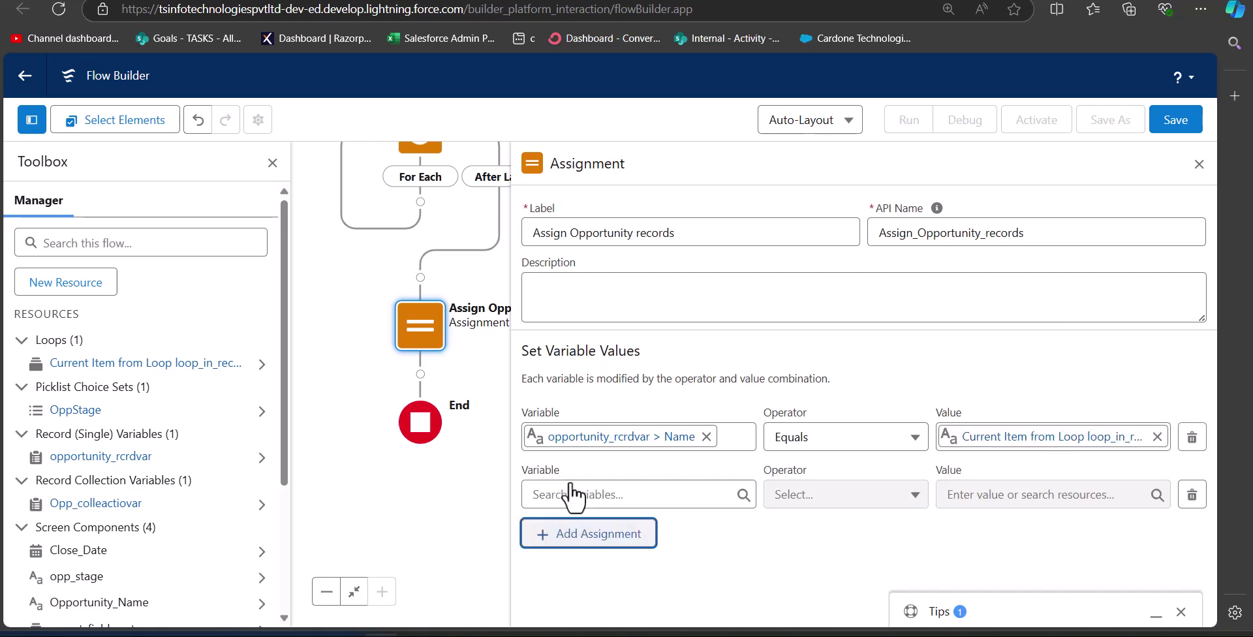
click(619, 492)
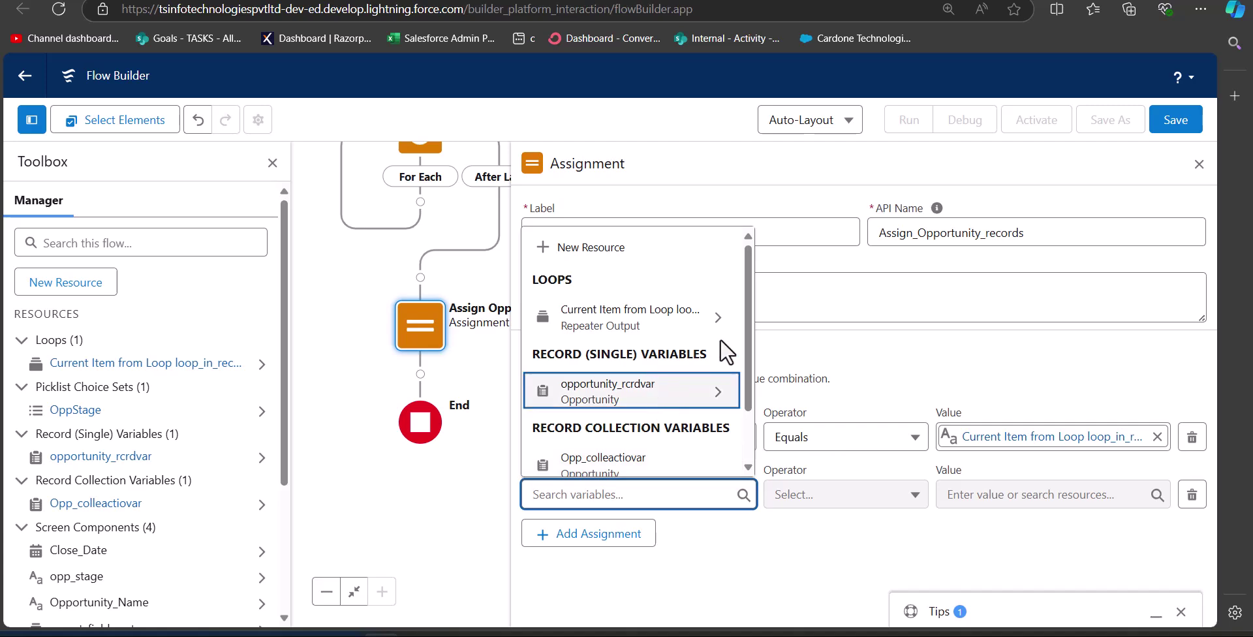
click(656, 399)
text(crdvar.c)
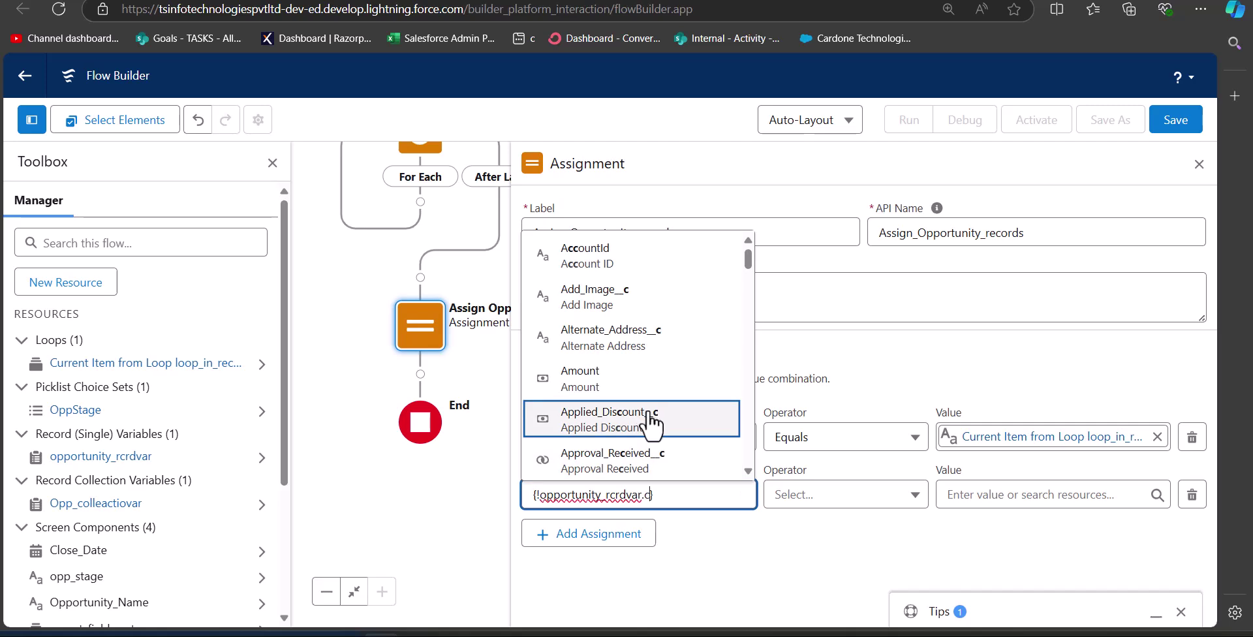
text(lose)
click(660, 387)
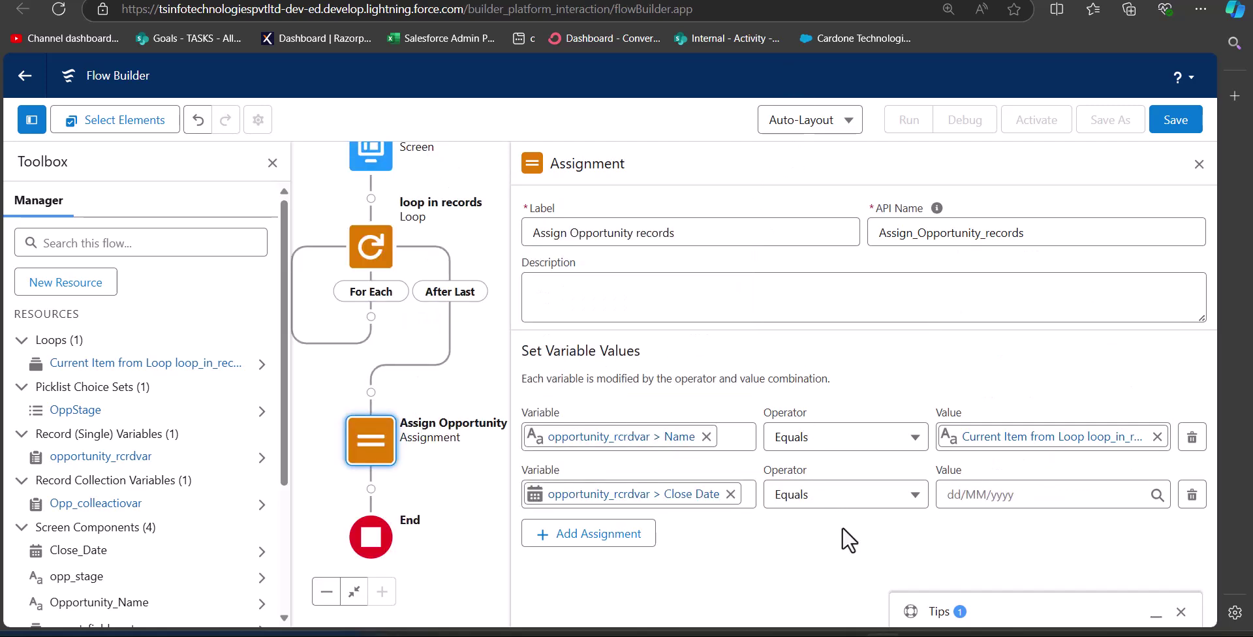
click(981, 491)
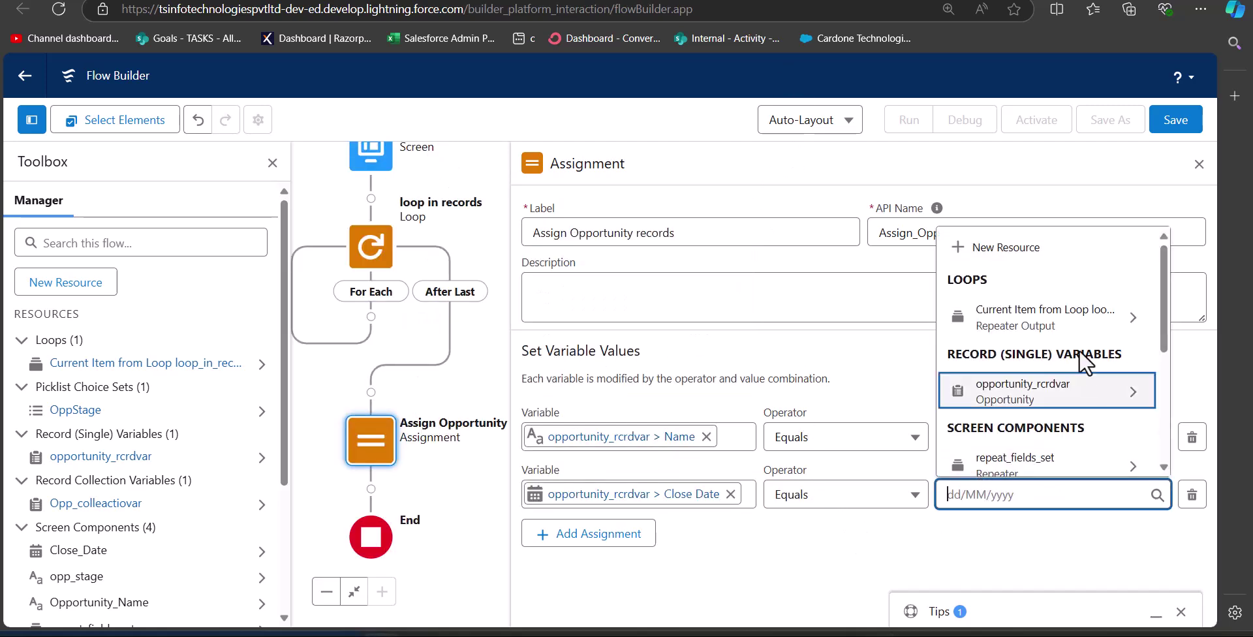
click(1068, 330)
click(1018, 464)
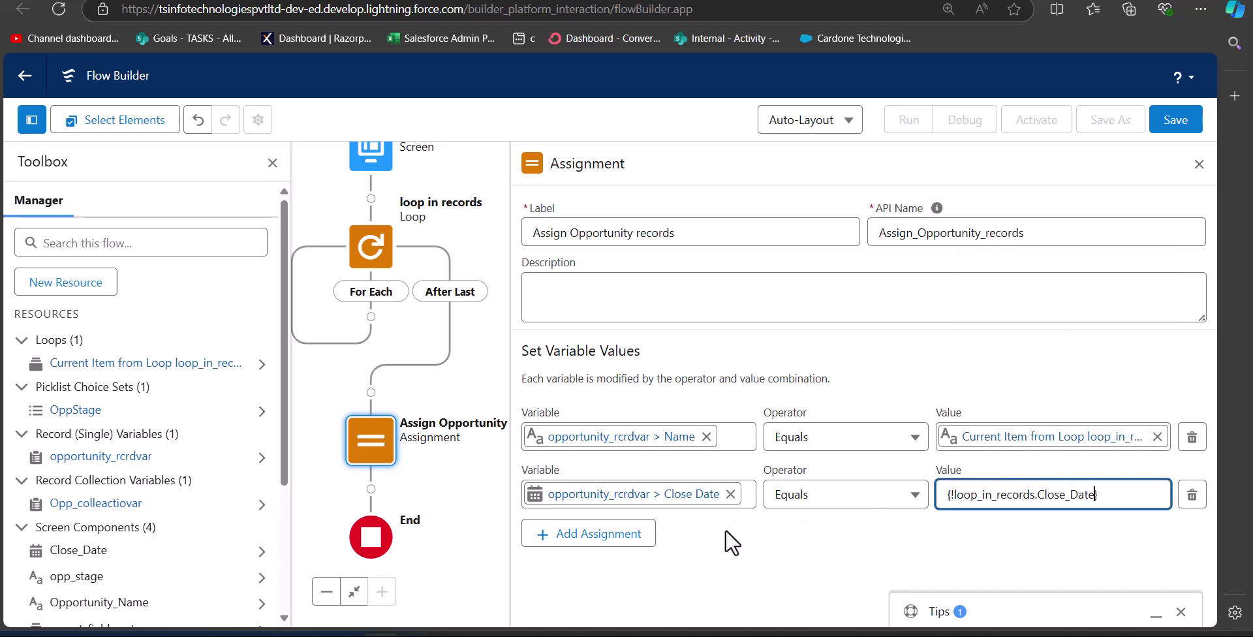
Add a third assignment setting opportunity_rcrdvar's Stage equal to the opp_stage of the loop's current item
click(577, 543)
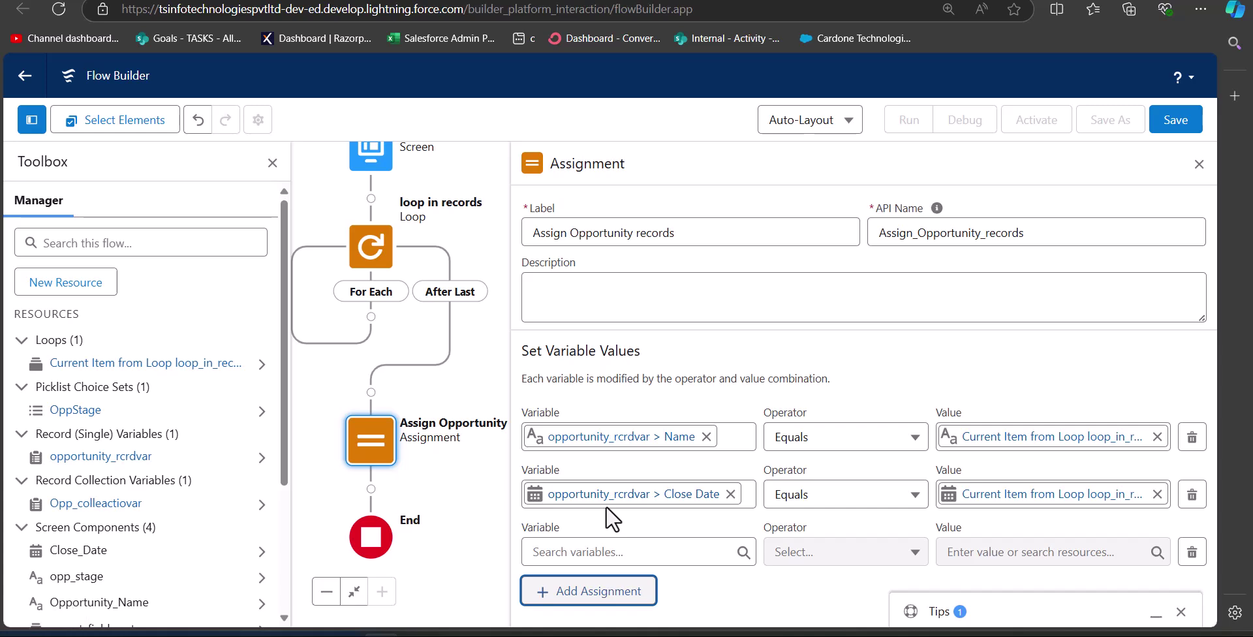
click(600, 551)
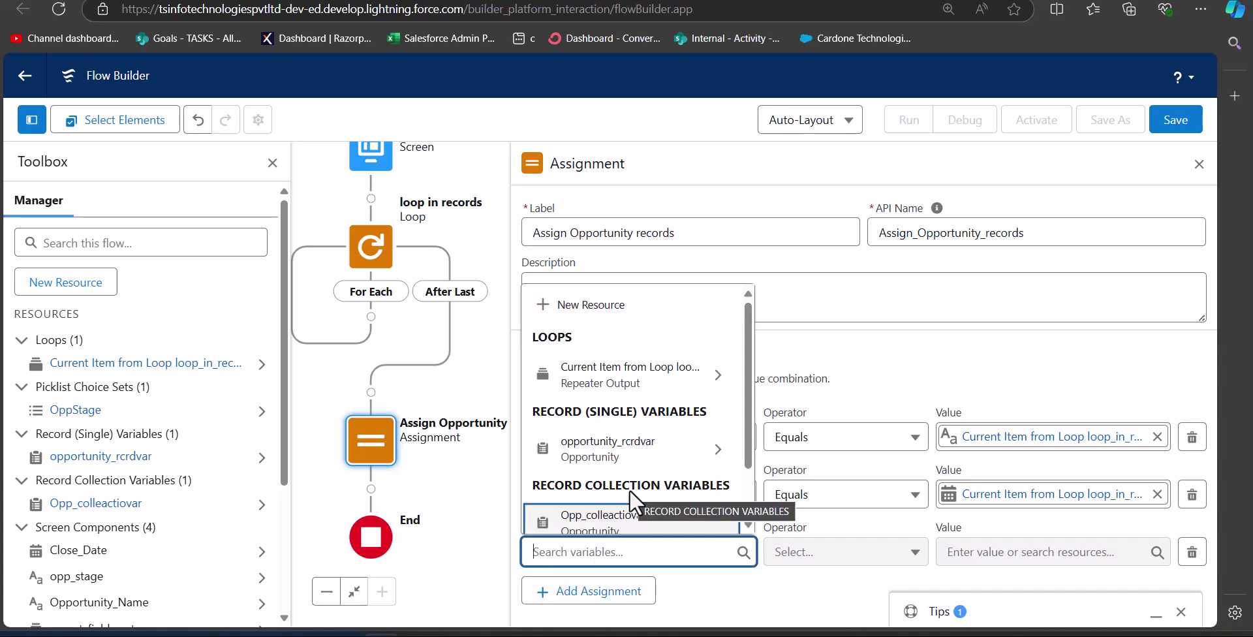
click(679, 460)
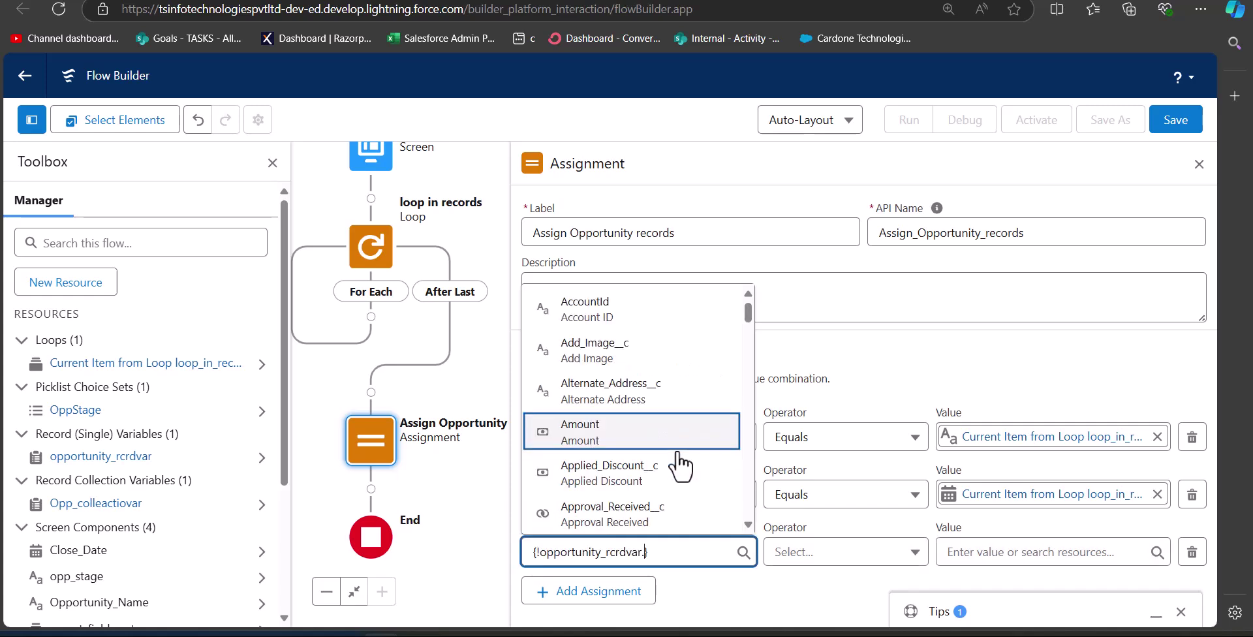
text(stage)
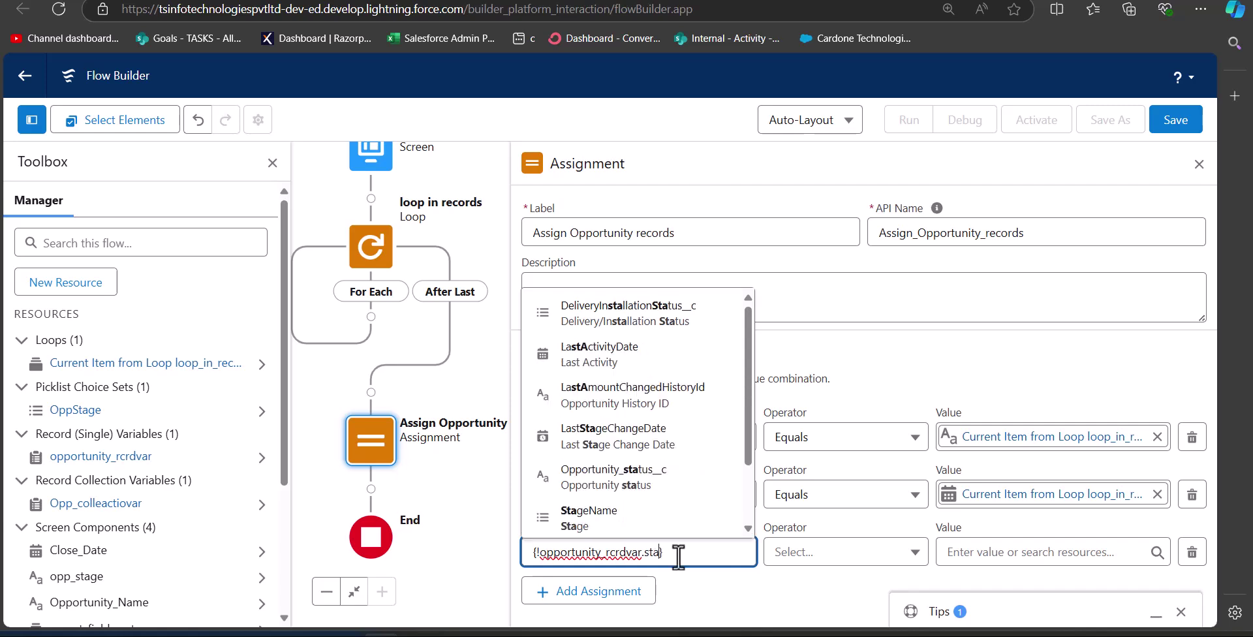
key(Return)
click(975, 551)
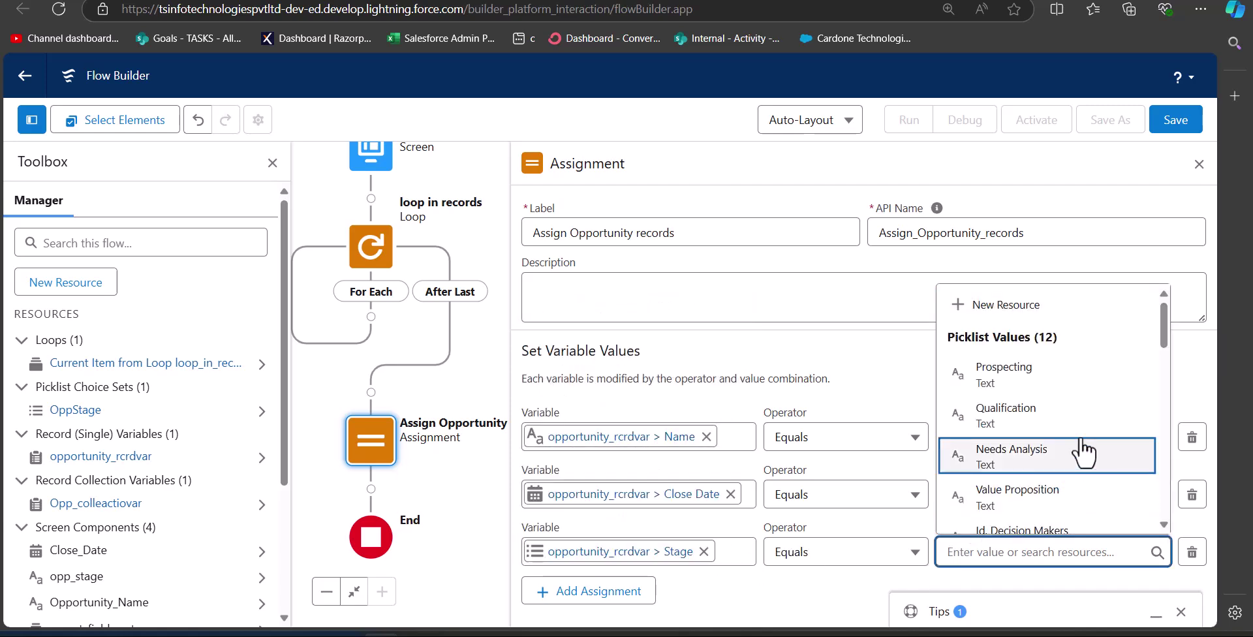
scroll(1012, 457, down, 5)
scroll(1042, 476, up, 1)
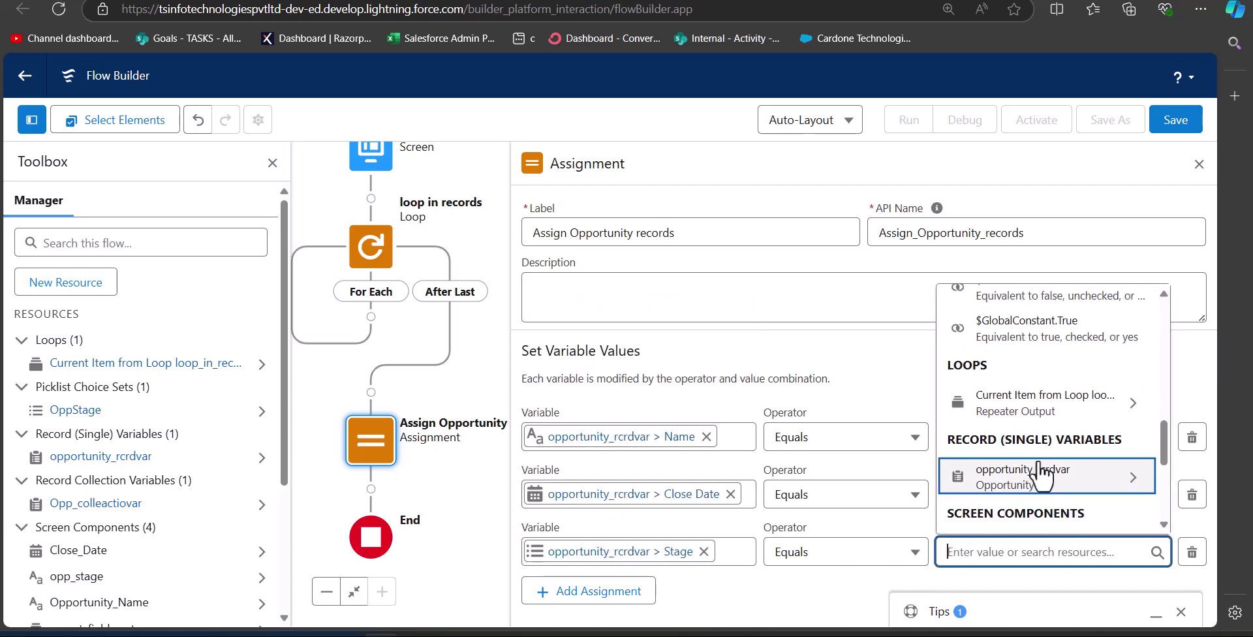
click(1048, 419)
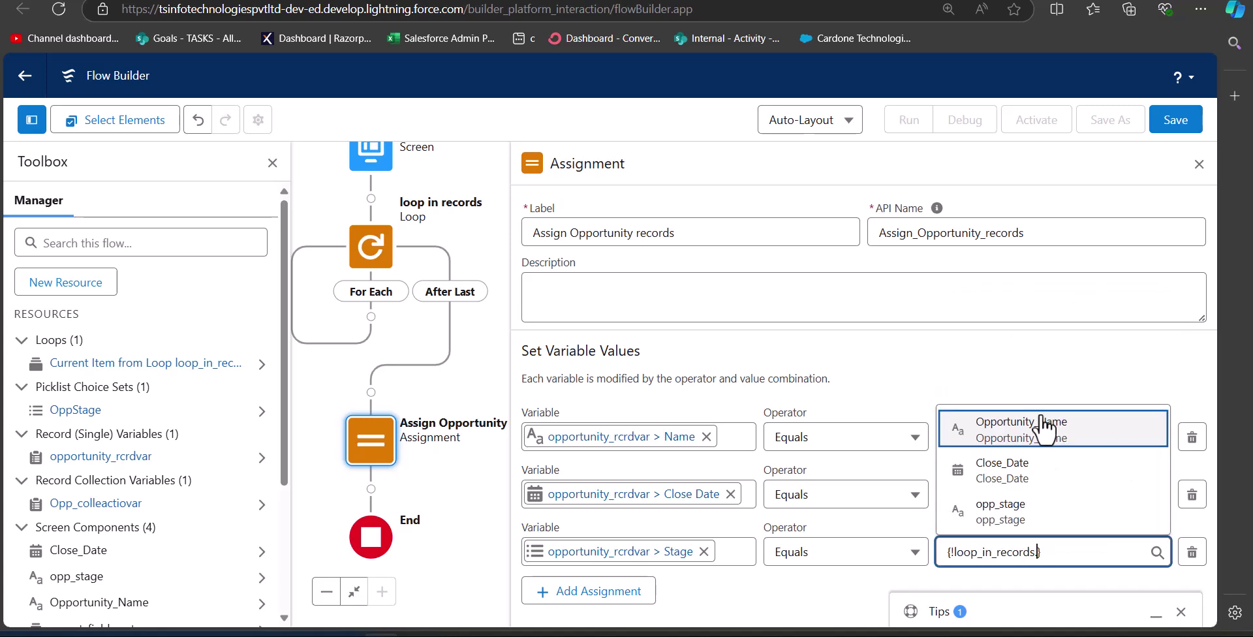
click(1018, 512)
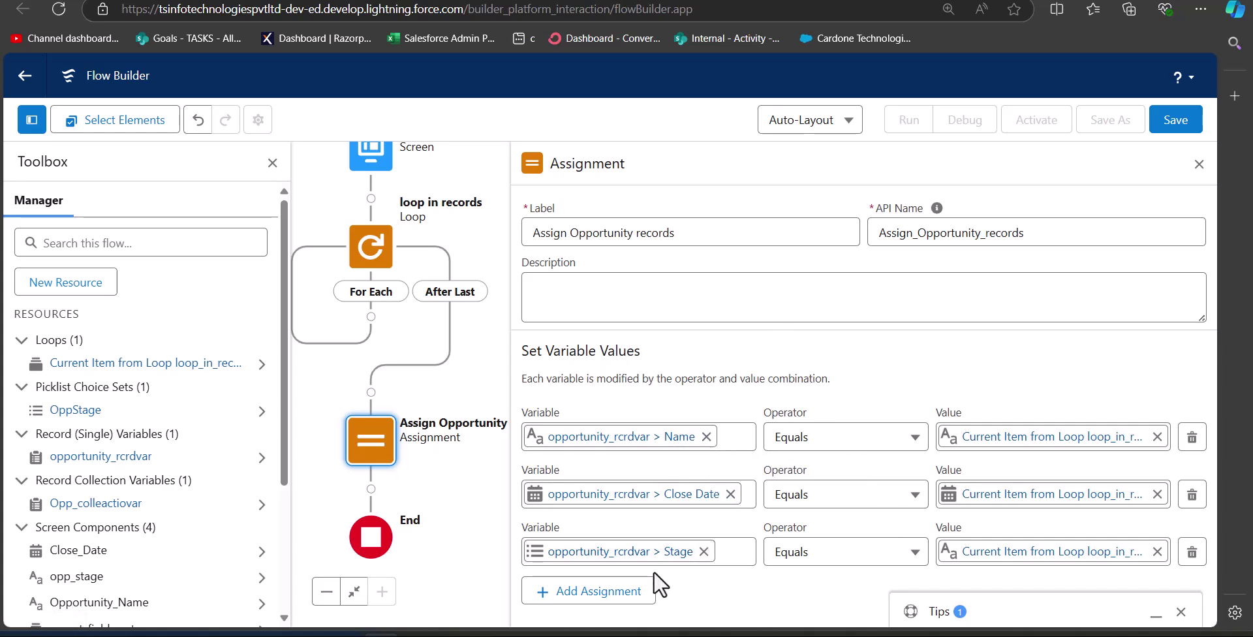
Add a fourth assignment for Opp_colleactiovar that uses the Add operator with opportunity_rcrdvar as the value
click(607, 594)
click(623, 563)
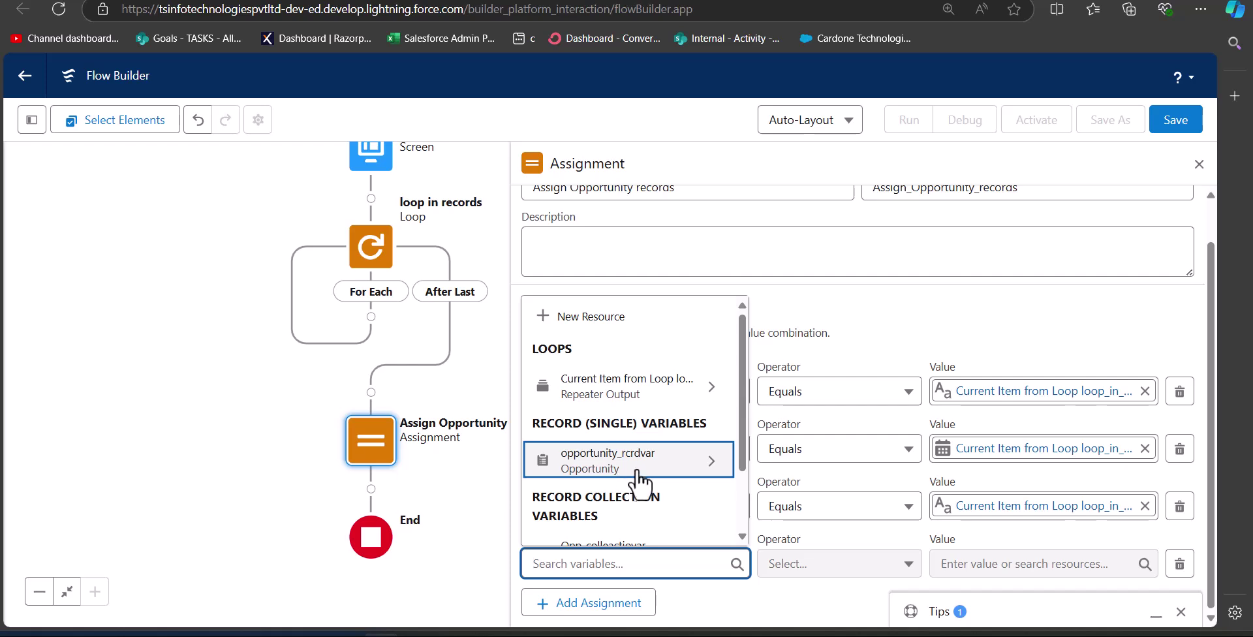
scroll(640, 488, down, 1)
click(637, 496)
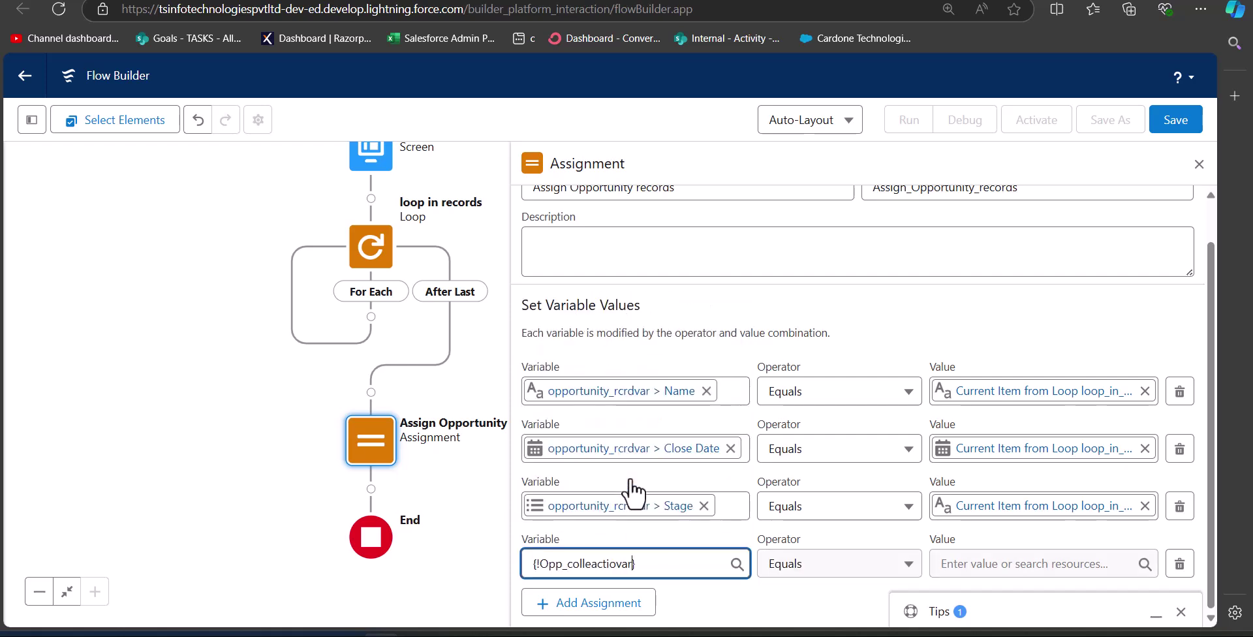
click(855, 565)
click(843, 346)
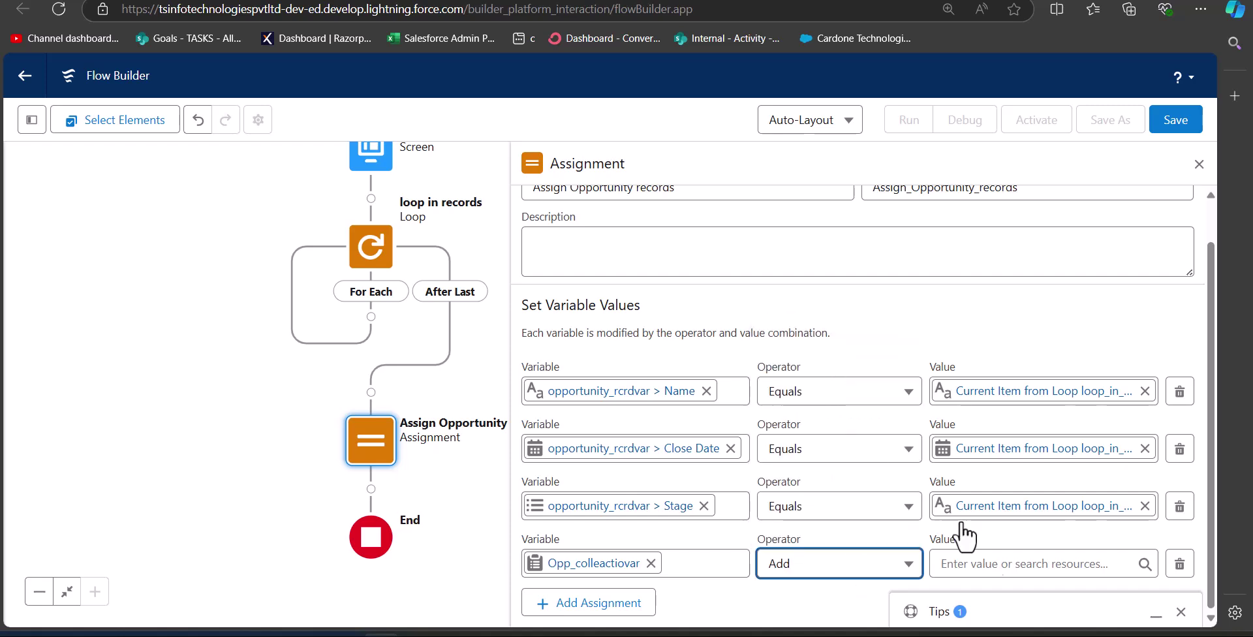
click(1007, 565)
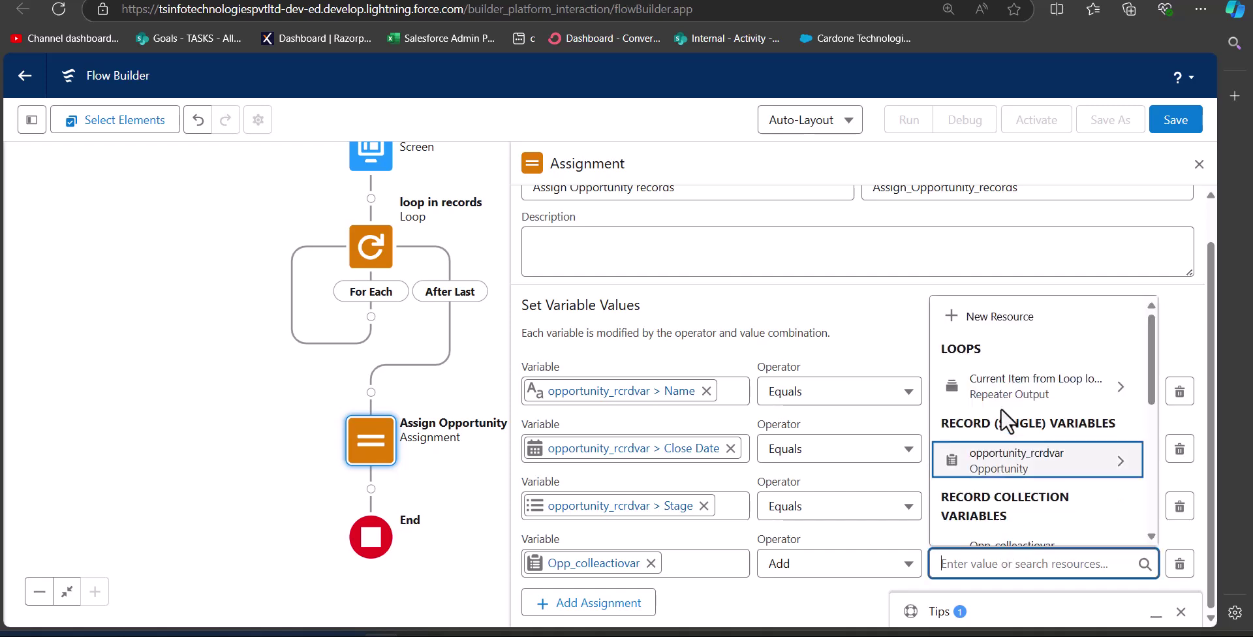
click(996, 475)
click(922, 385)
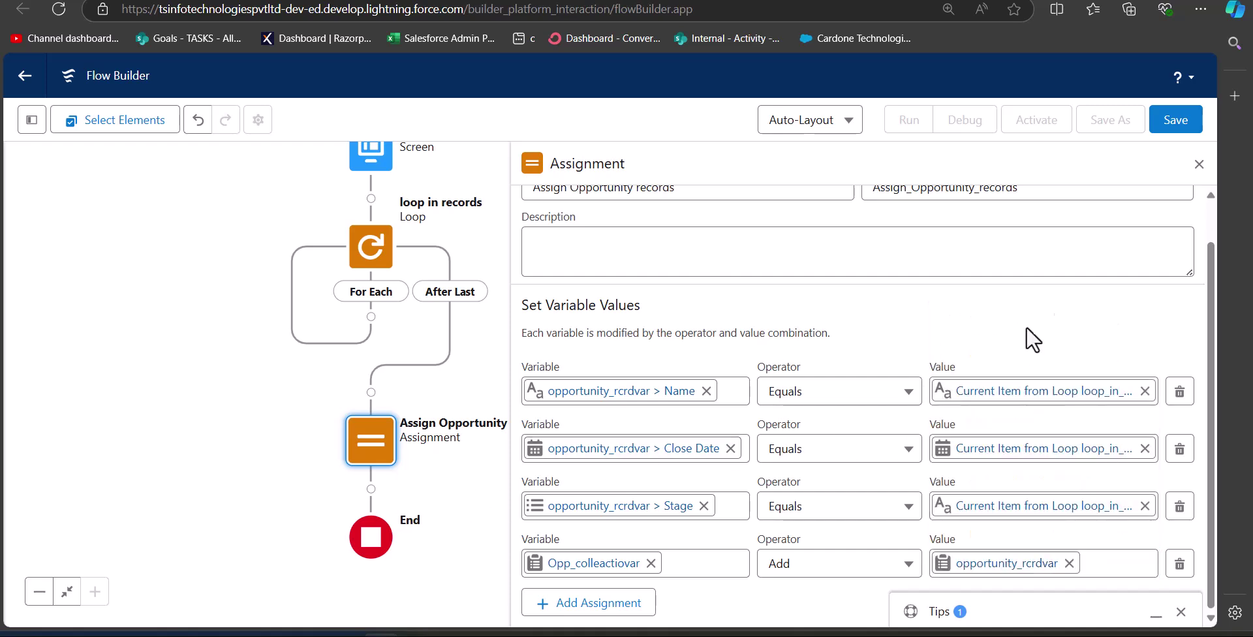
Add a Create Records element between the Assign Opportunity records assignment and the End element
drag(702, 380, 758, 280)
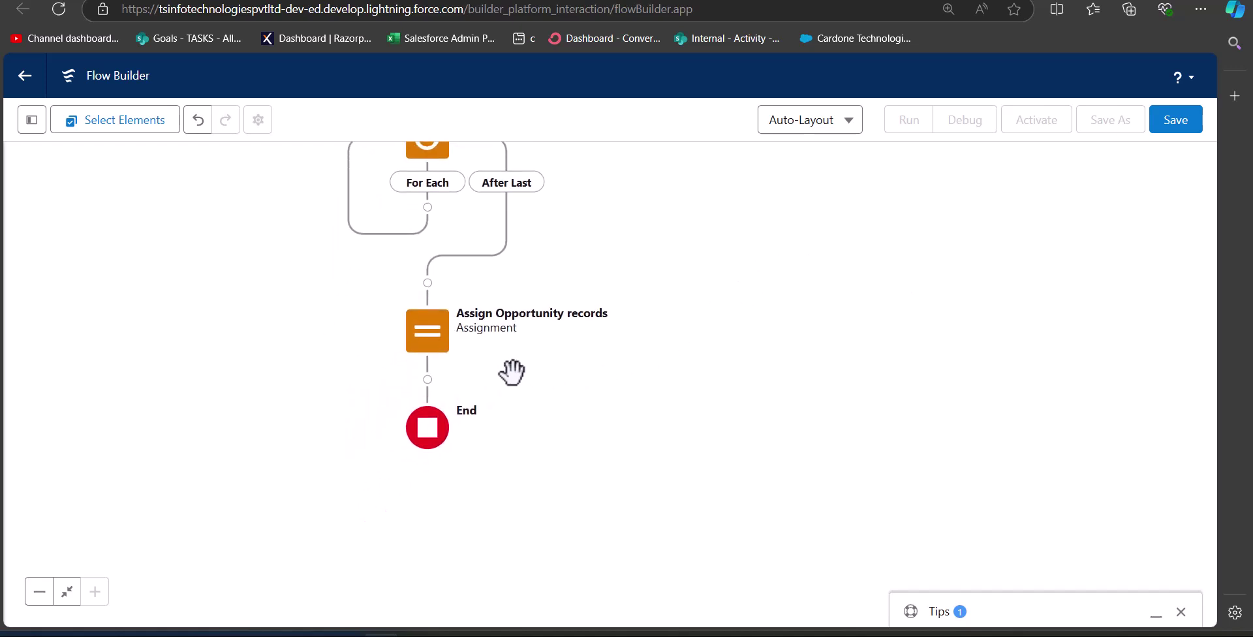
click(427, 380)
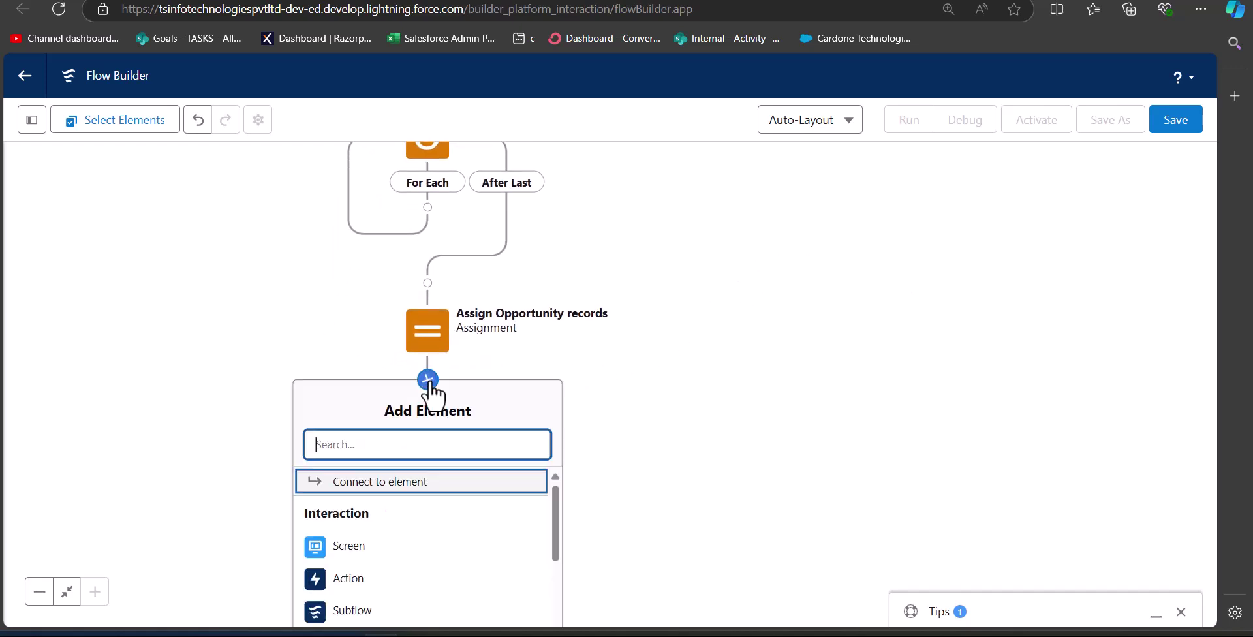
scroll(494, 520, down, 5)
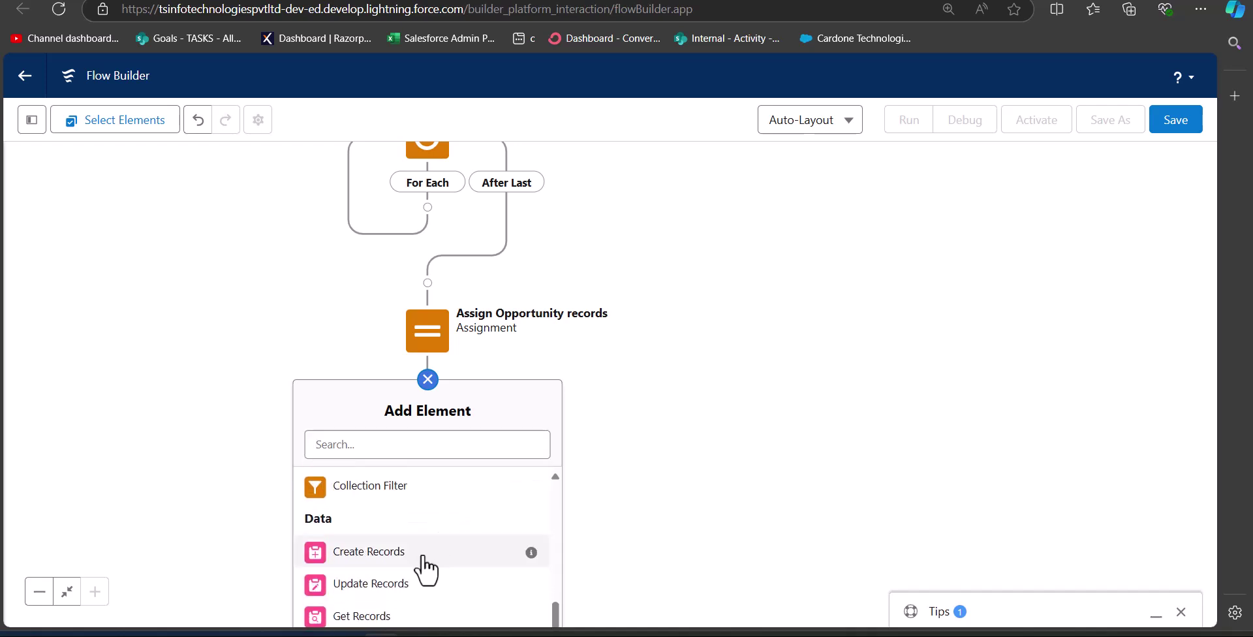
click(423, 555)
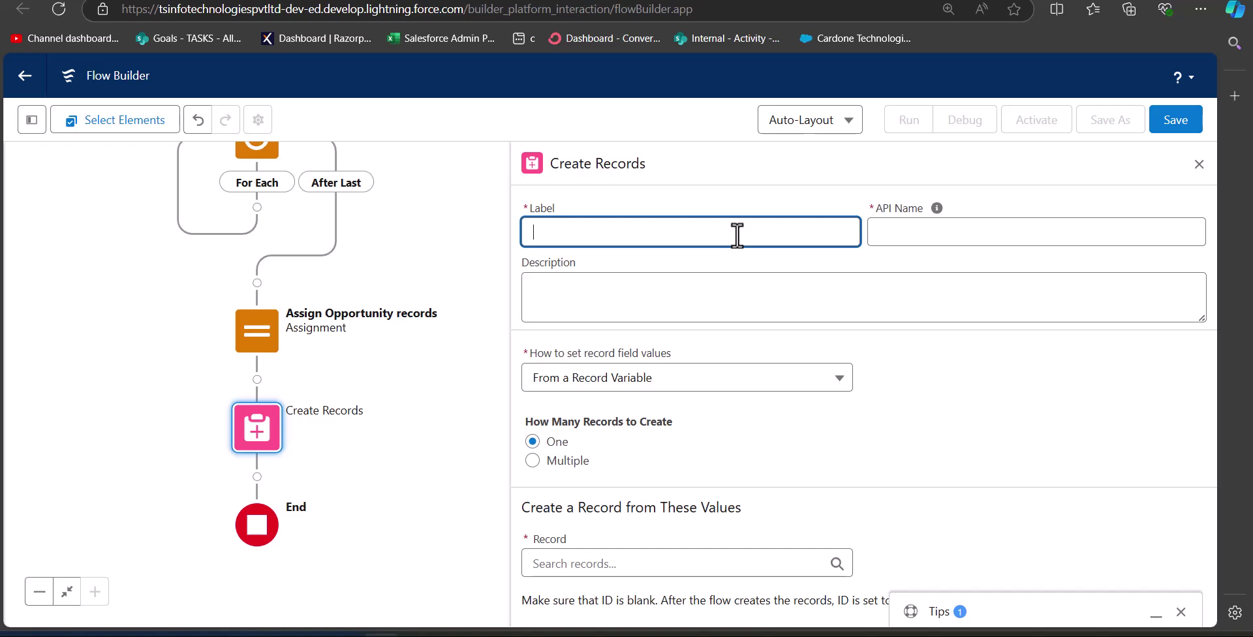
Label the Create Records element Create Opportunities and have it create multiple records from the Opp_colleactiovar record collection
text(Create Opportunities)
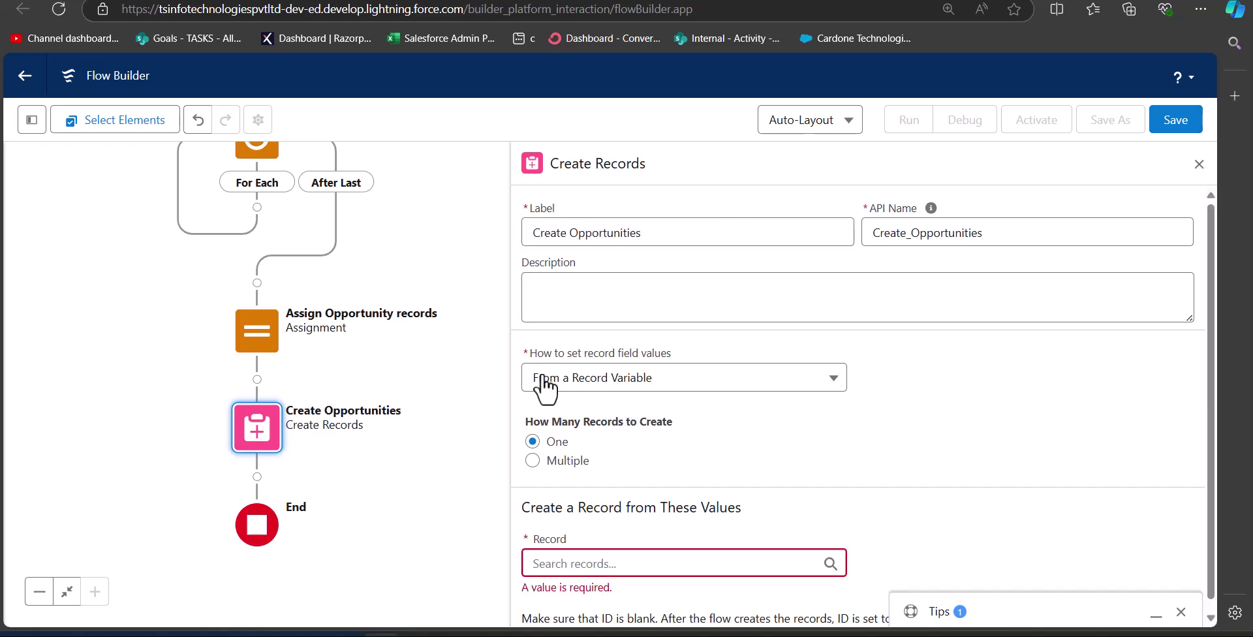
click(548, 462)
scroll(791, 461, down, 1)
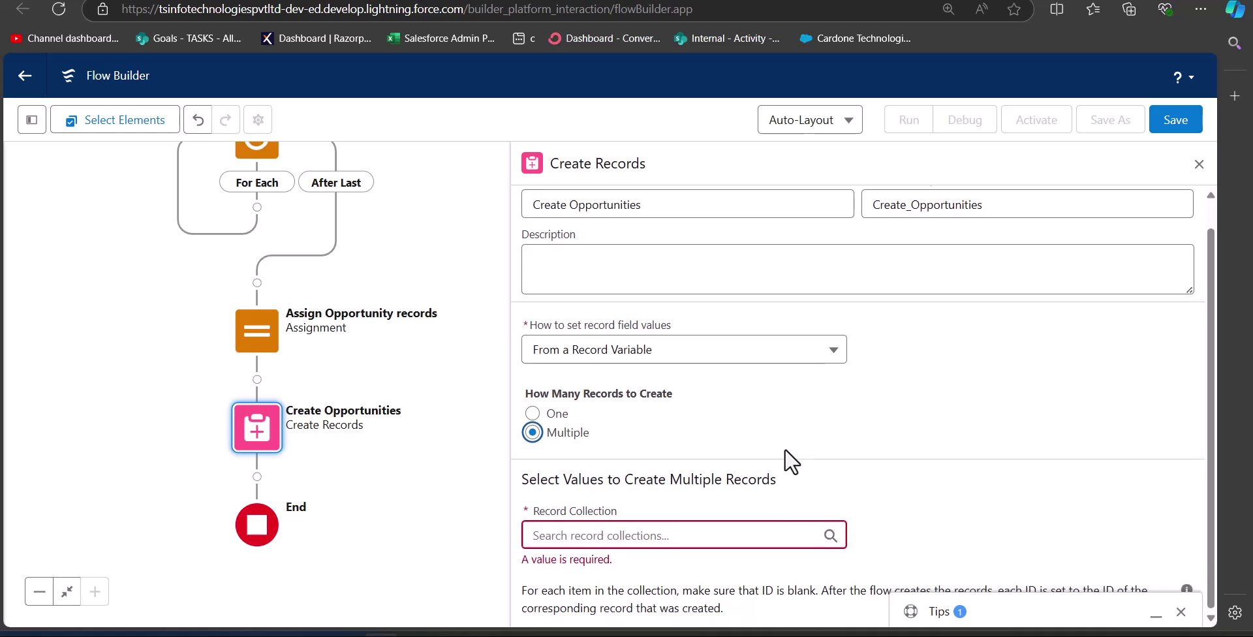
click(669, 535)
click(660, 467)
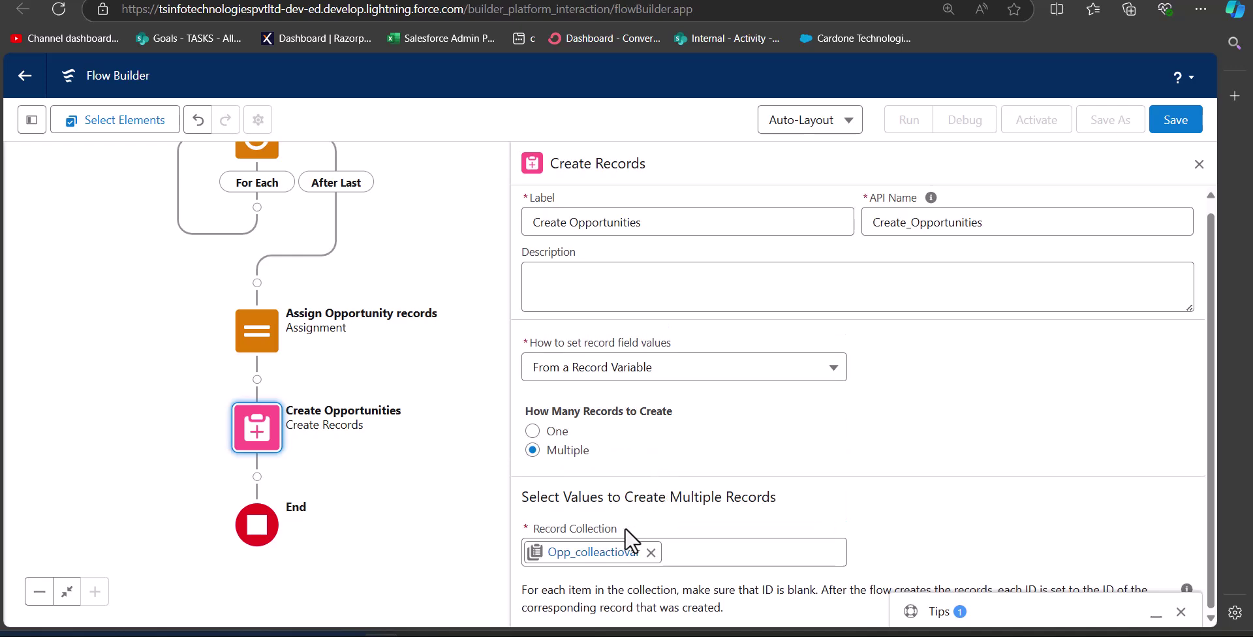
key(Escape)
drag(633, 331, 939, 350)
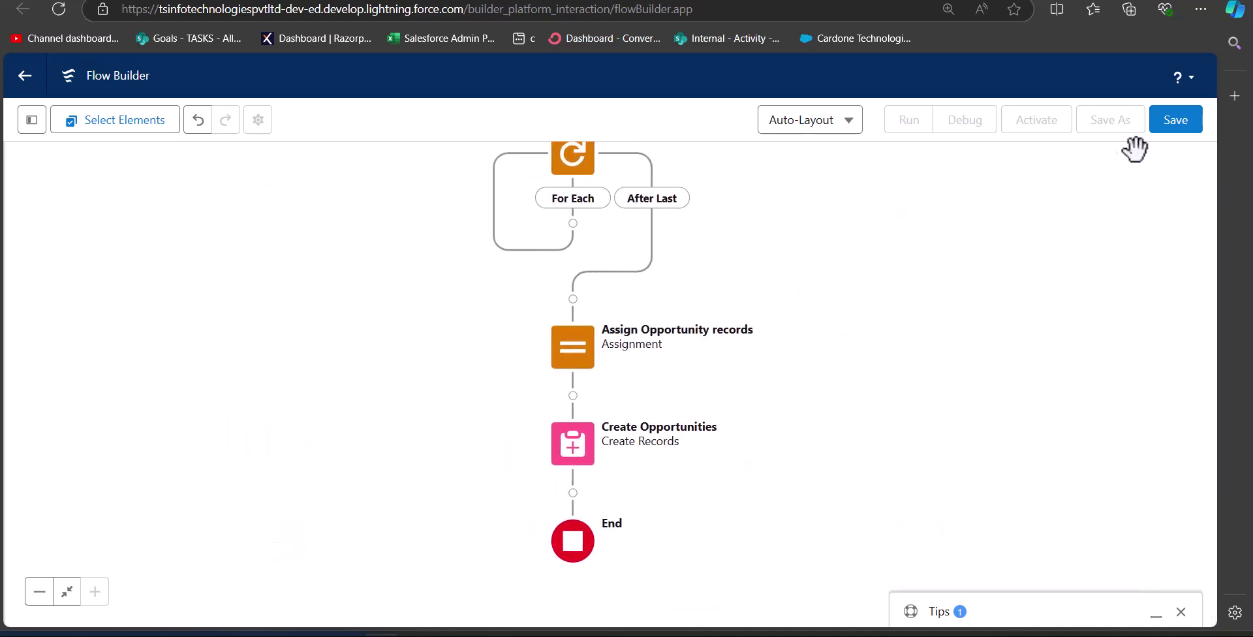
Save the flow with the label Opportunity with repeater element
click(1175, 120)
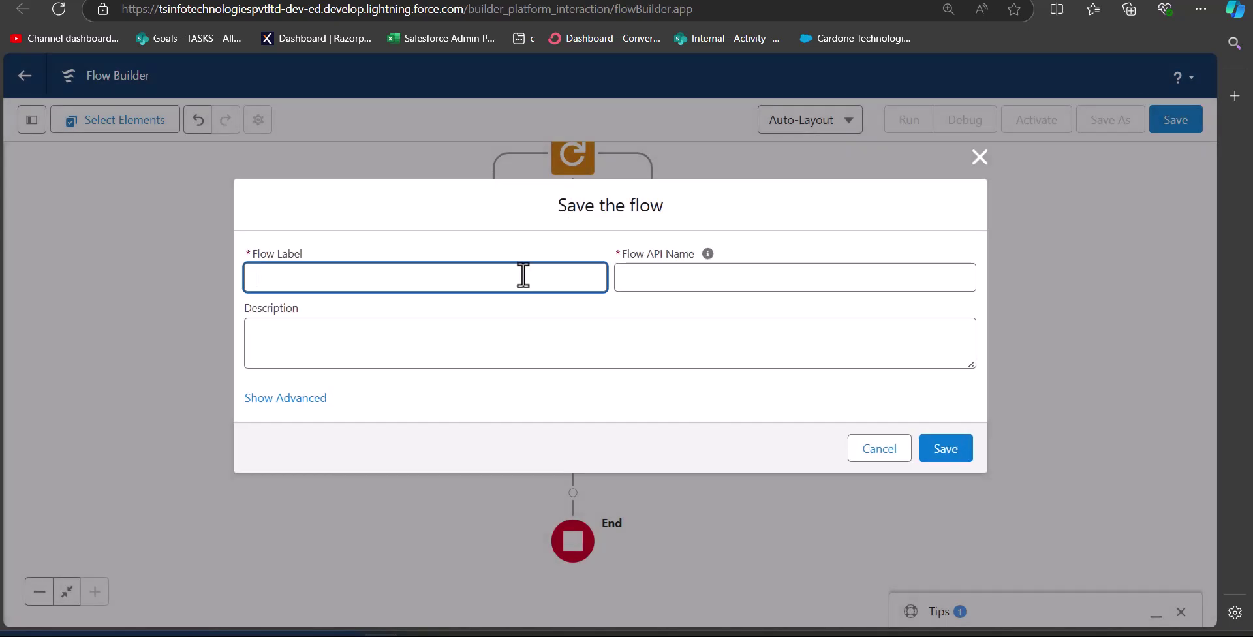
text(Oppor)
key(ctrl+a)
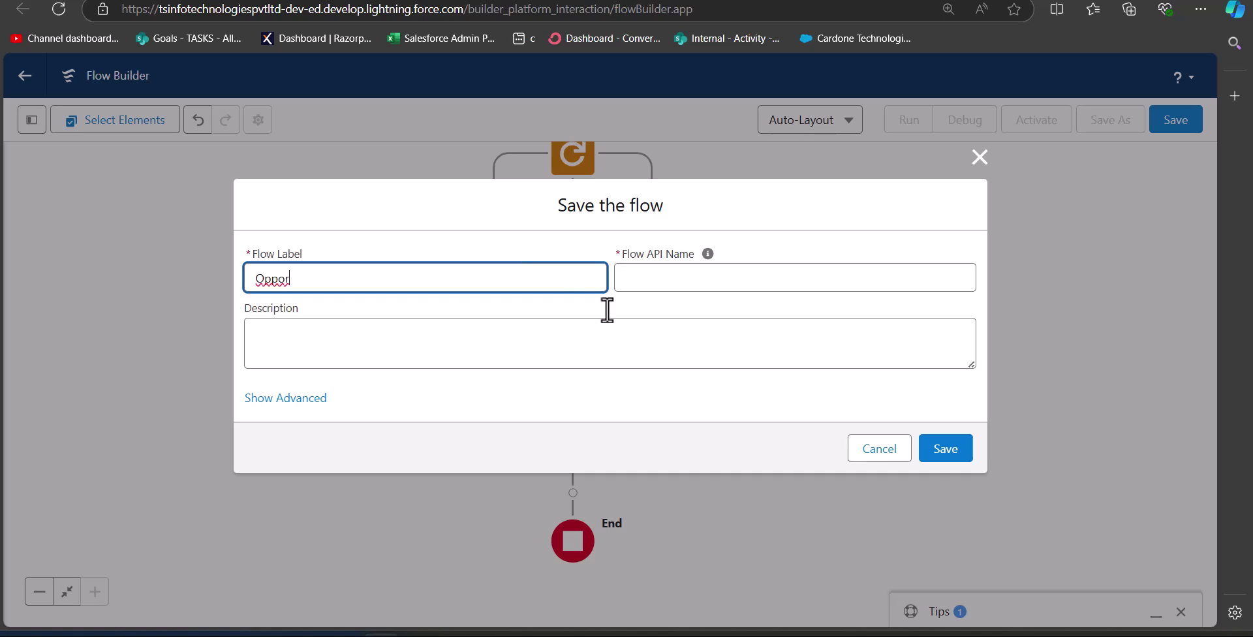
text(Opportunity with repeater element)
click(678, 342)
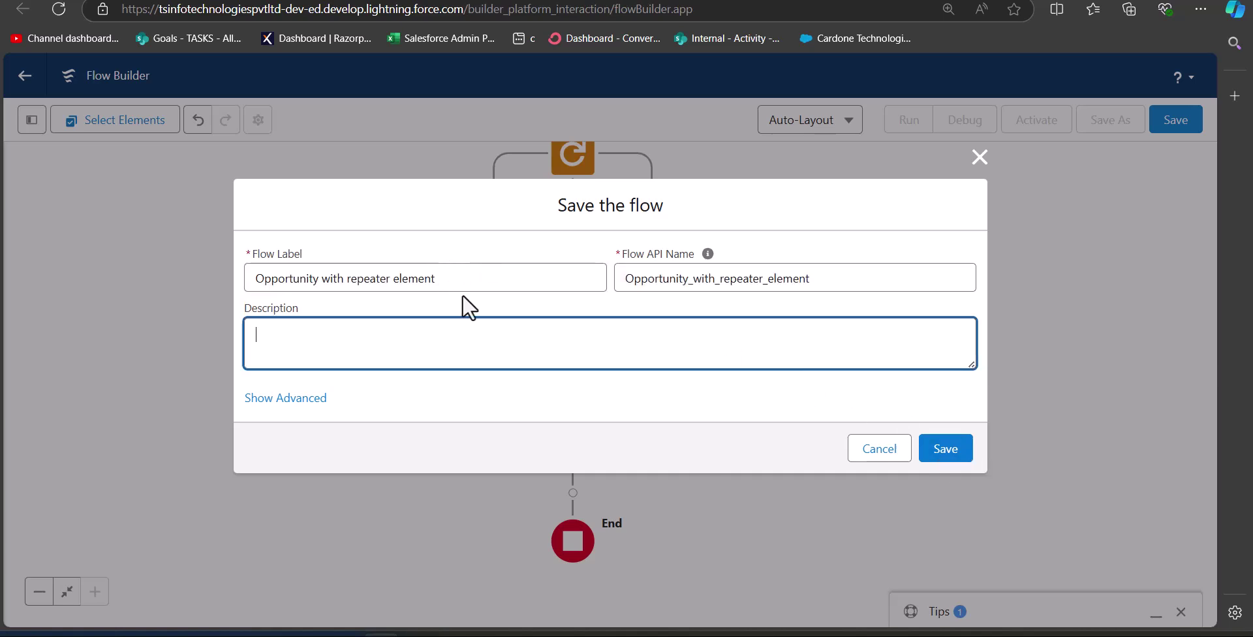
click(946, 450)
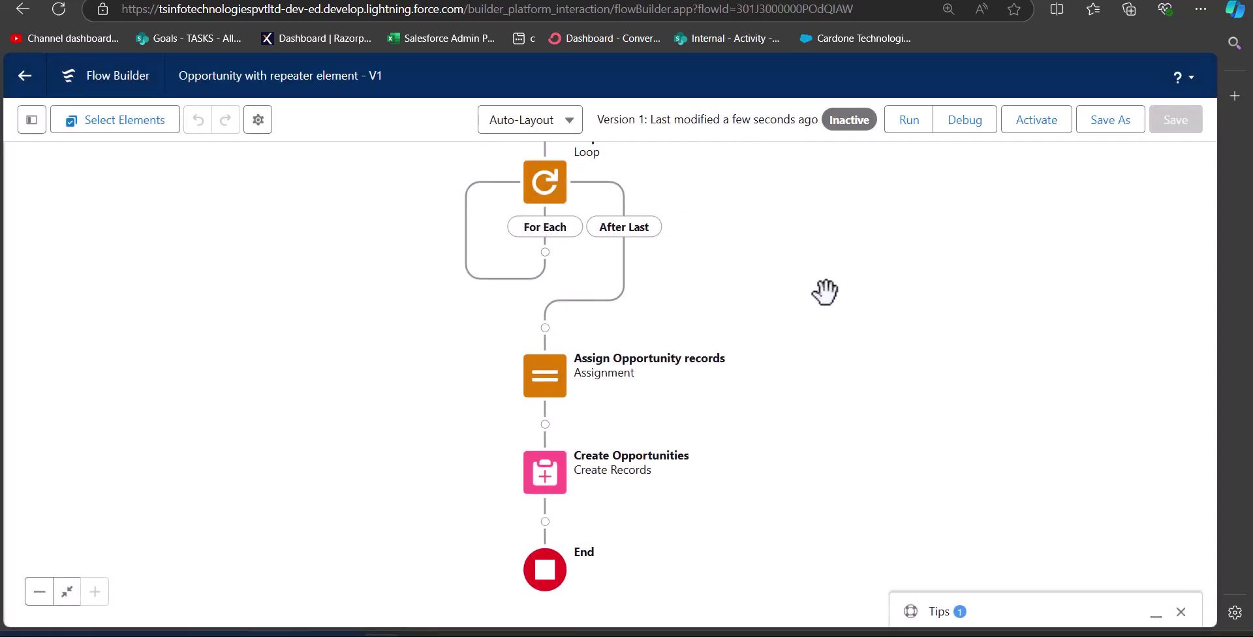
Start a debug run of the flow with the default debug options and add a second opportunity entry to the repeater
click(954, 128)
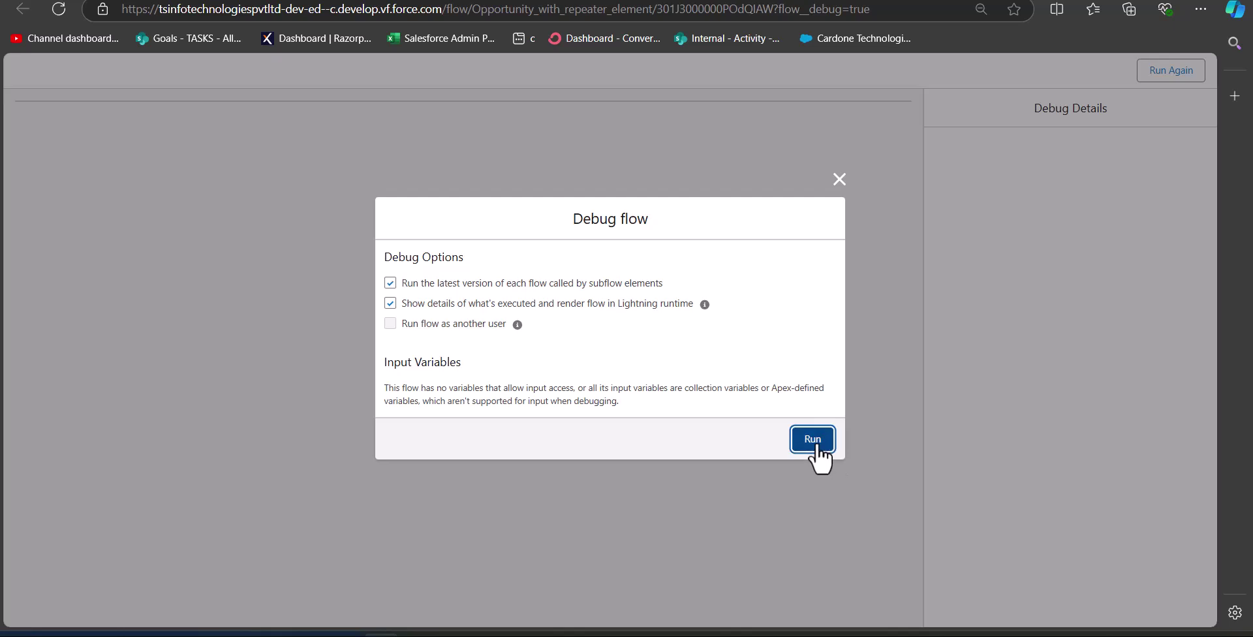
click(817, 437)
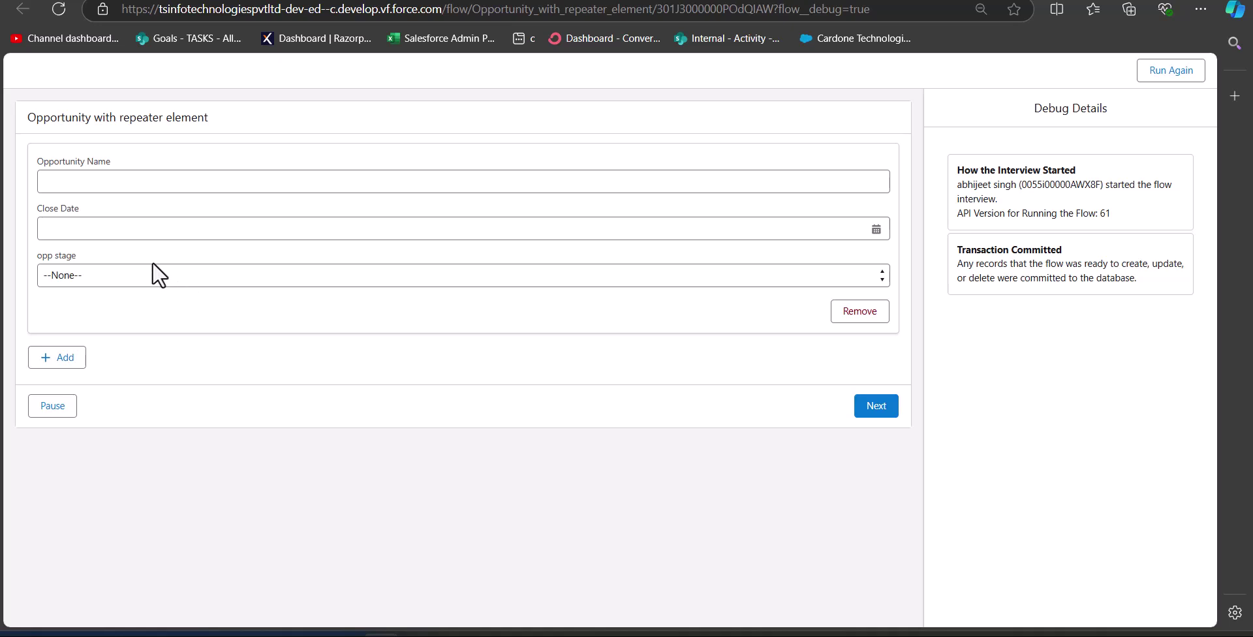
click(62, 359)
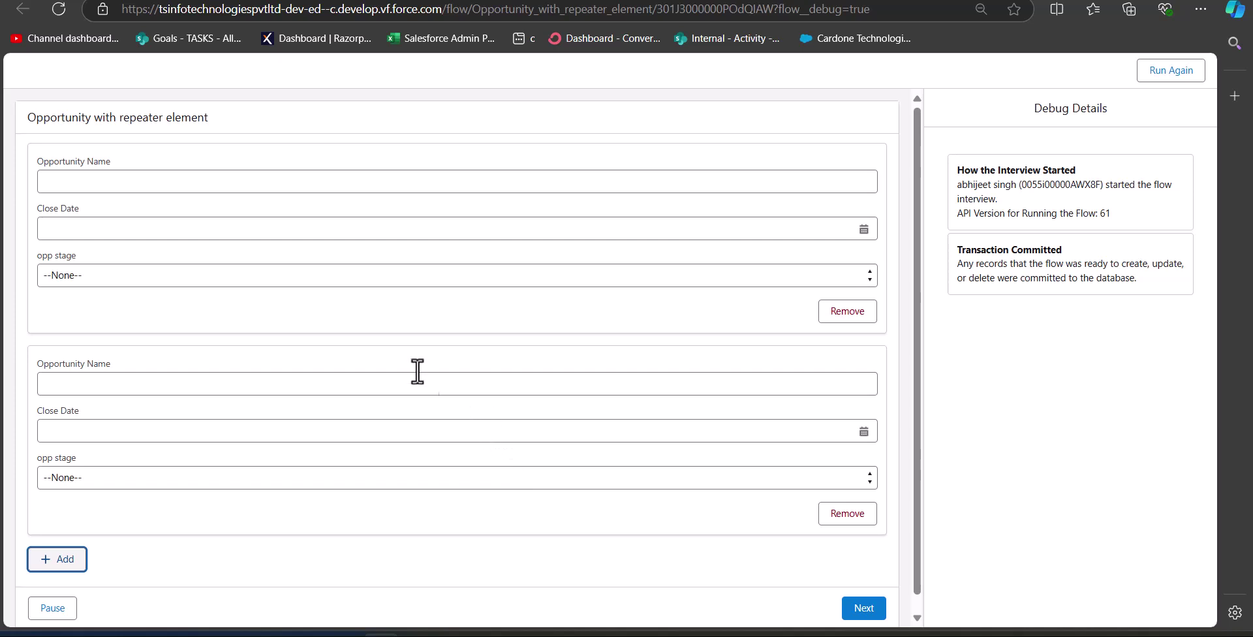
Submit two opportunities: Opp test1, closing 25-Sept-2024, stage Qualification, and Opp test2, closing 29-Sept-2024, stage Proposal/Price Quote
click(271, 215)
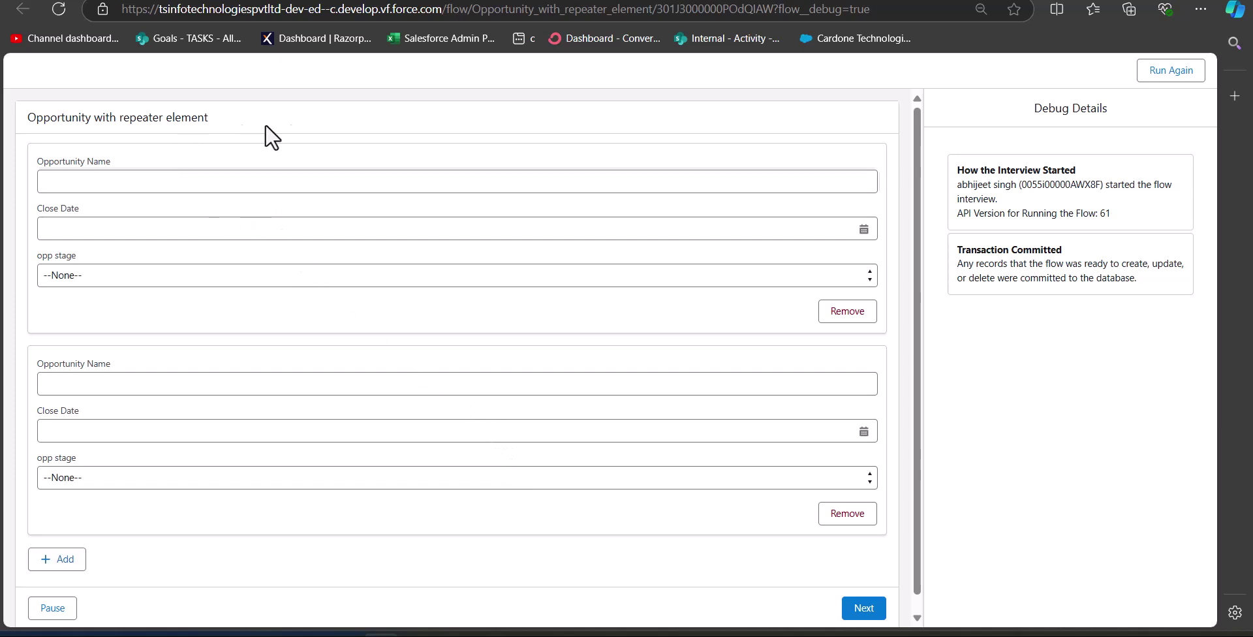
click(294, 186)
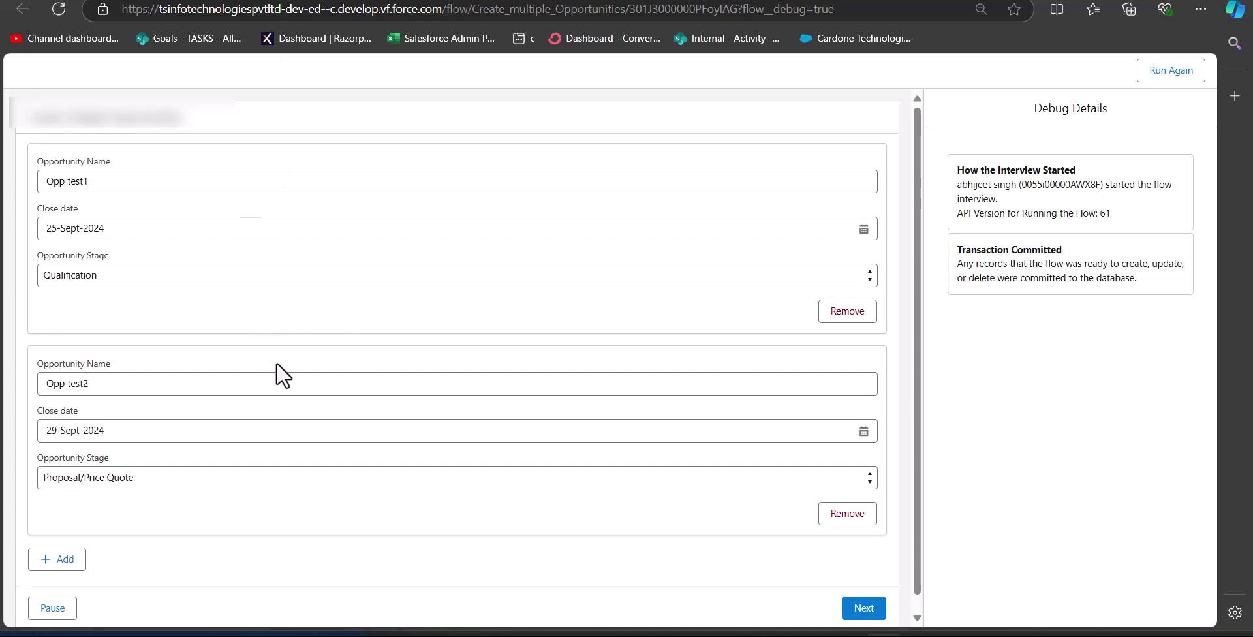
click(856, 616)
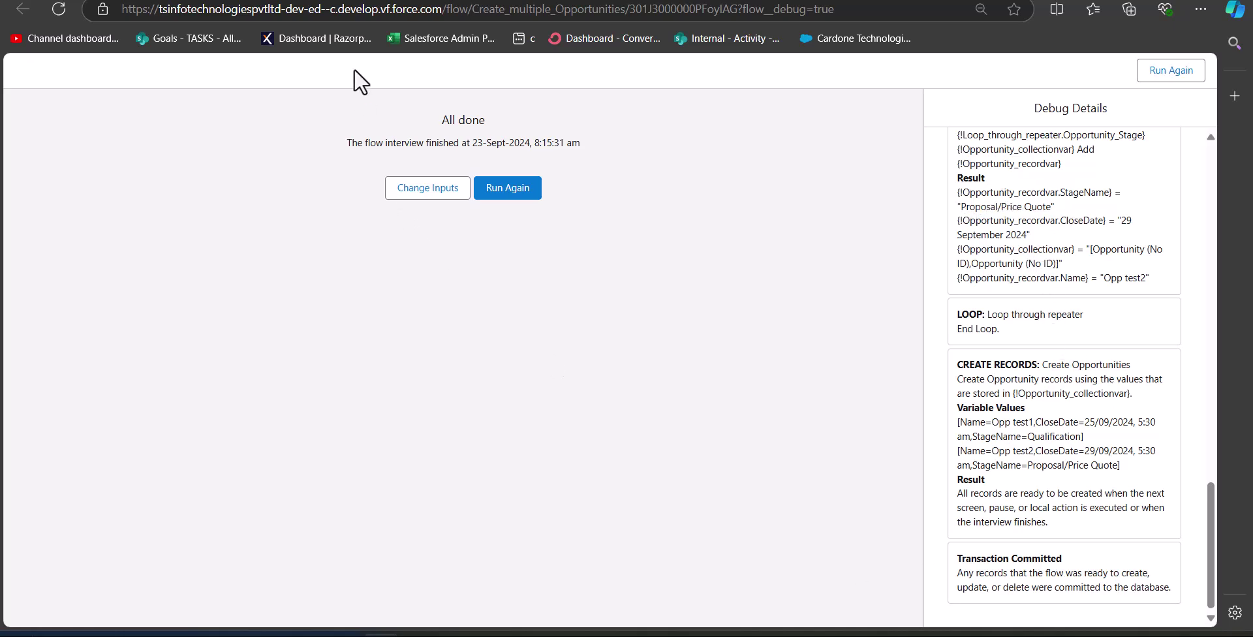
Close the debug run and switch to the Sales app's Opportunities list to check for the created records
key(ctrl+w)
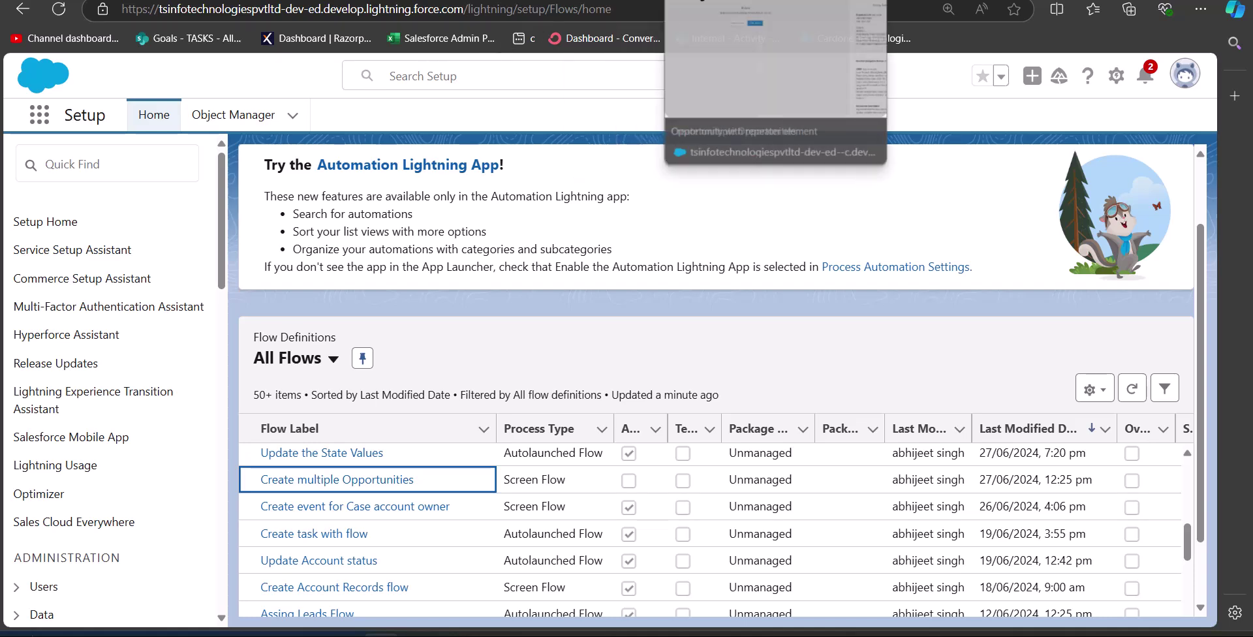
key(ctrl+Tab)
key(ctrl+Tab)
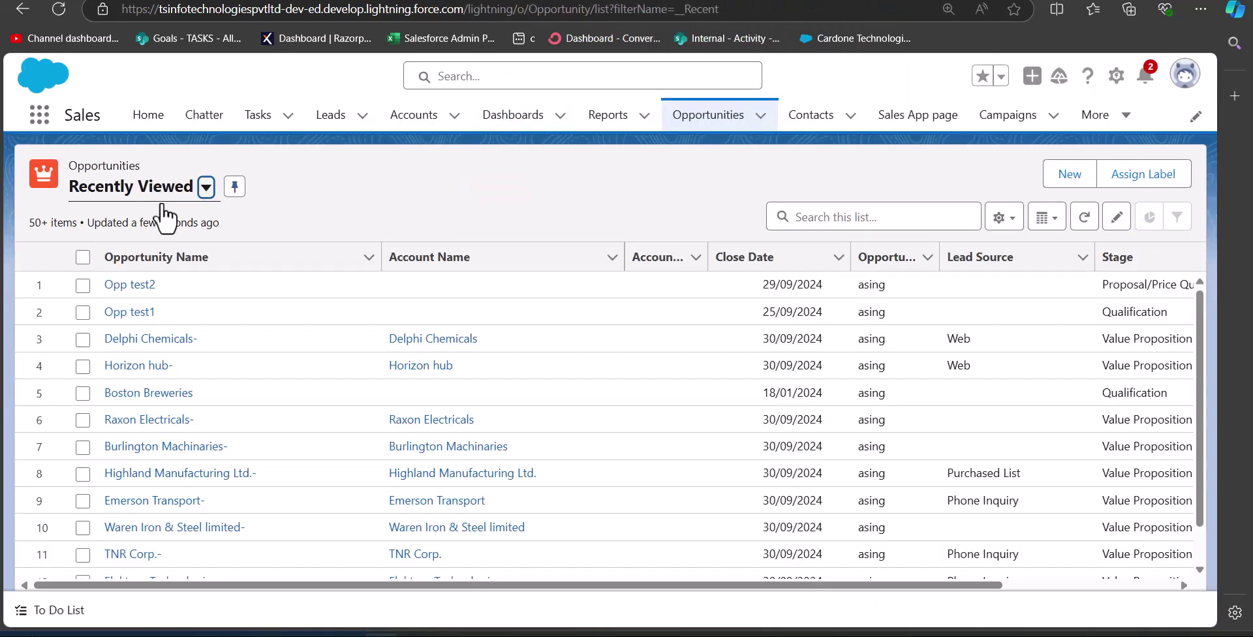